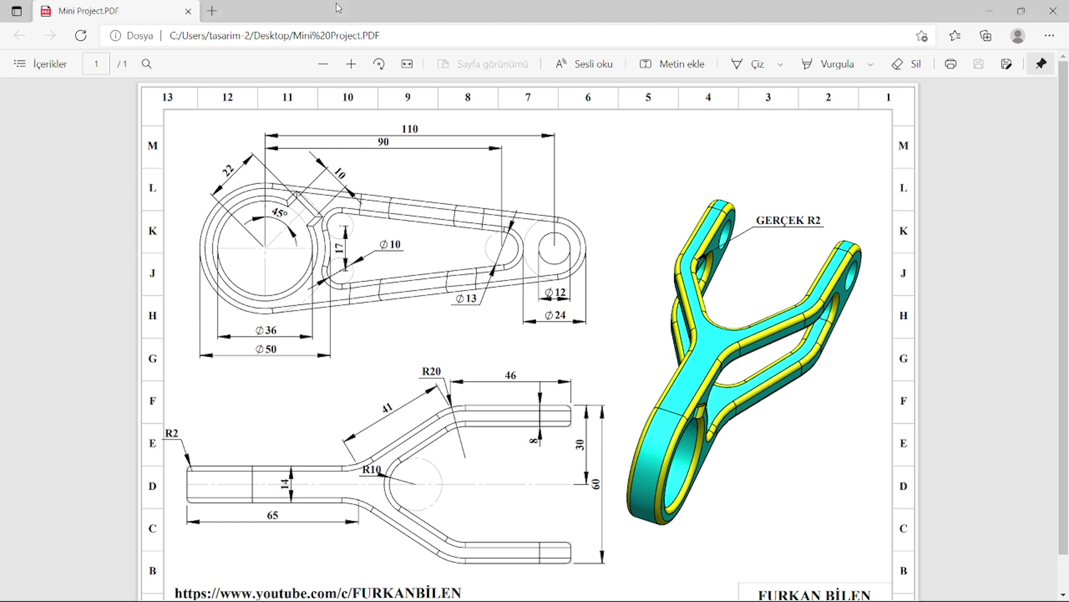
Step: Drag the Edge drawing window aside to uncover the SOLIDWORKS window behind it
drag(338, 7, 1068, 265)
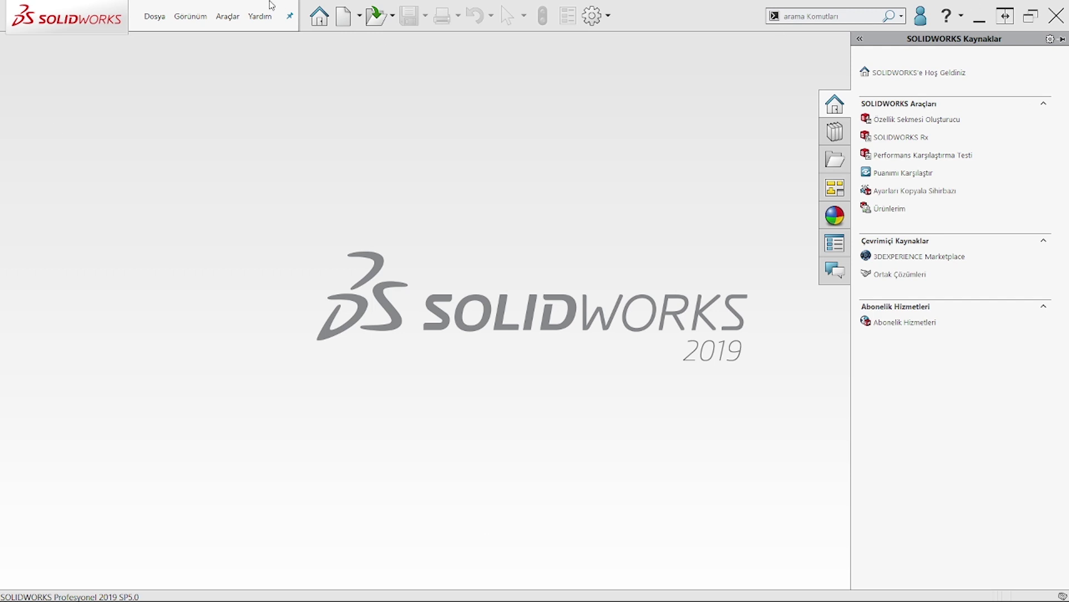
Step: Create a new part document from the File menu
click(155, 16)
click(278, 41)
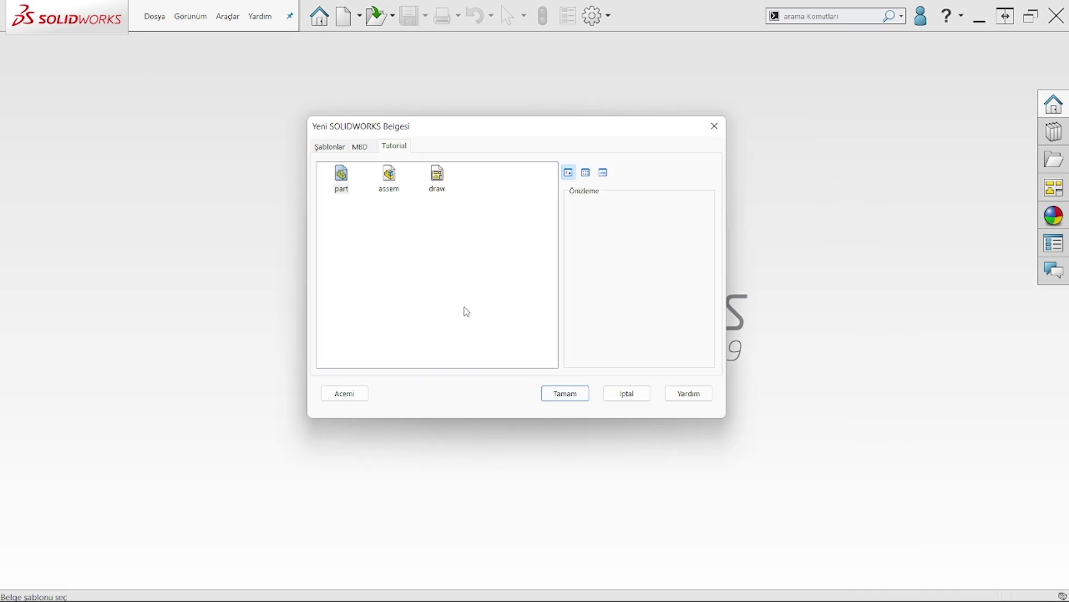
click(613, 400)
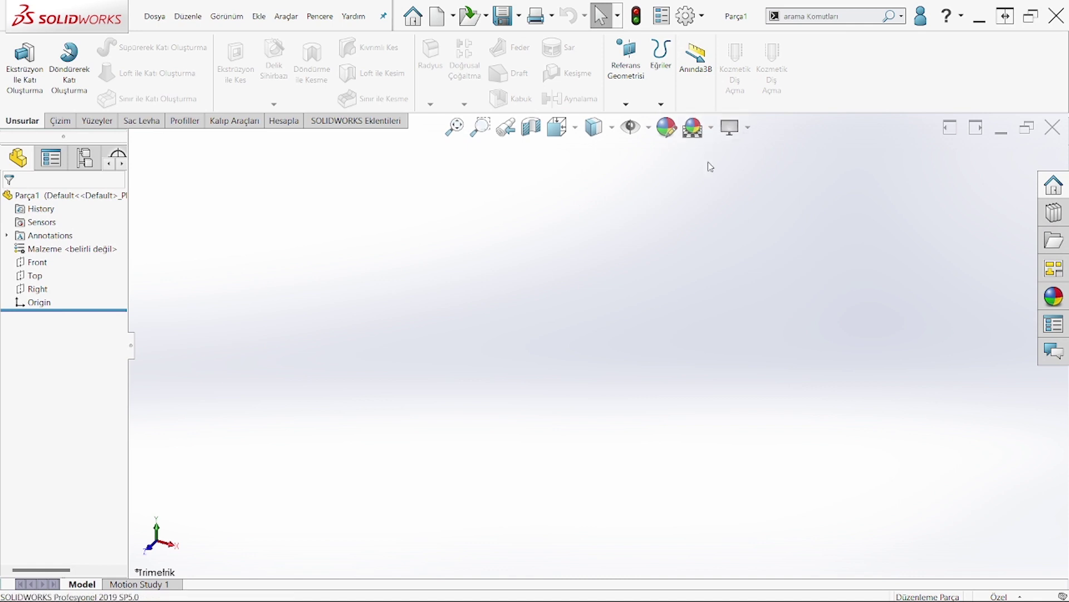
Step: Set the scene background to Plain White and start a sketch on the Front plane
click(711, 127)
click(708, 161)
click(711, 127)
click(709, 162)
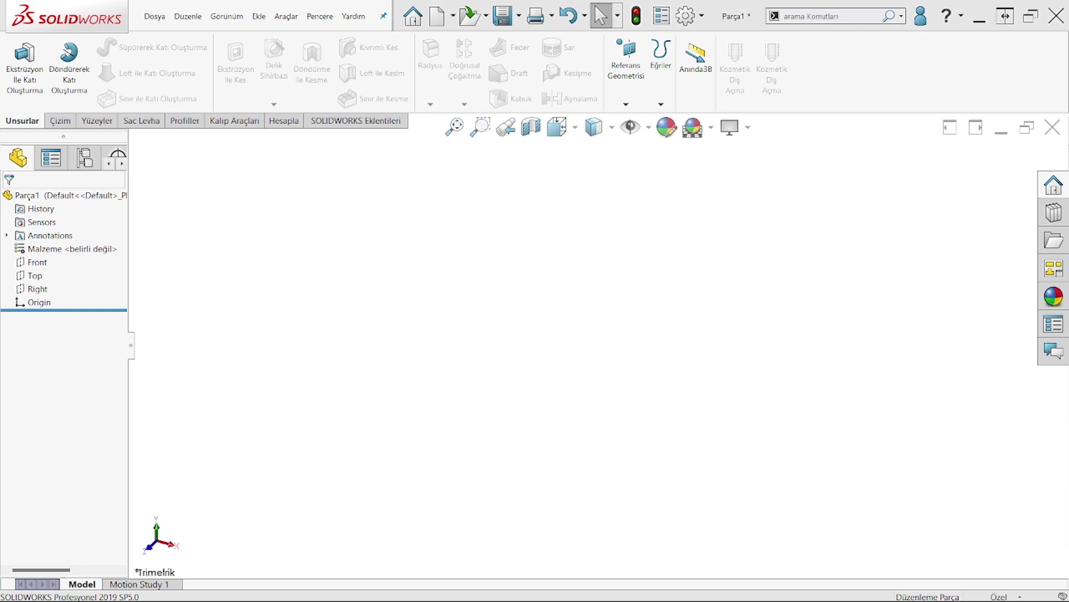
click(37, 262)
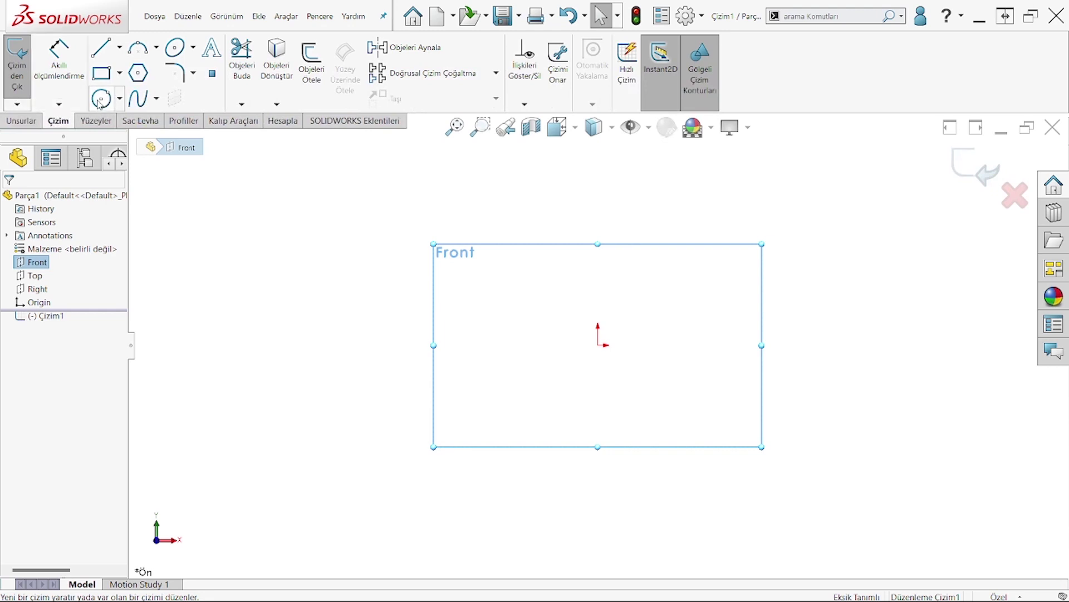
Step: Draw two concentric circles centred on the origin
click(101, 99)
click(598, 346)
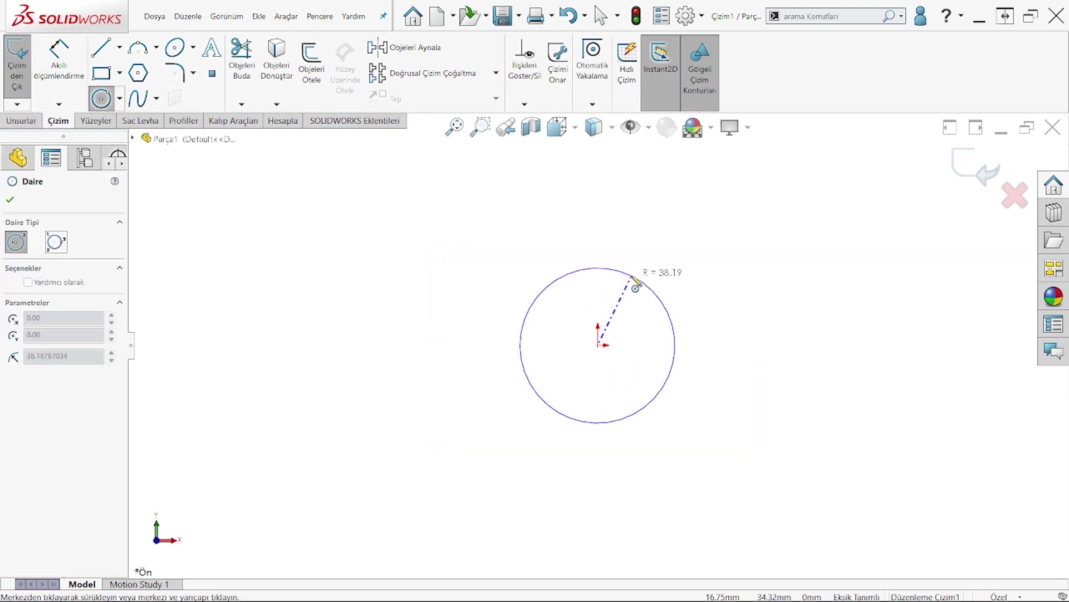
click(648, 289)
right_click(402, 191)
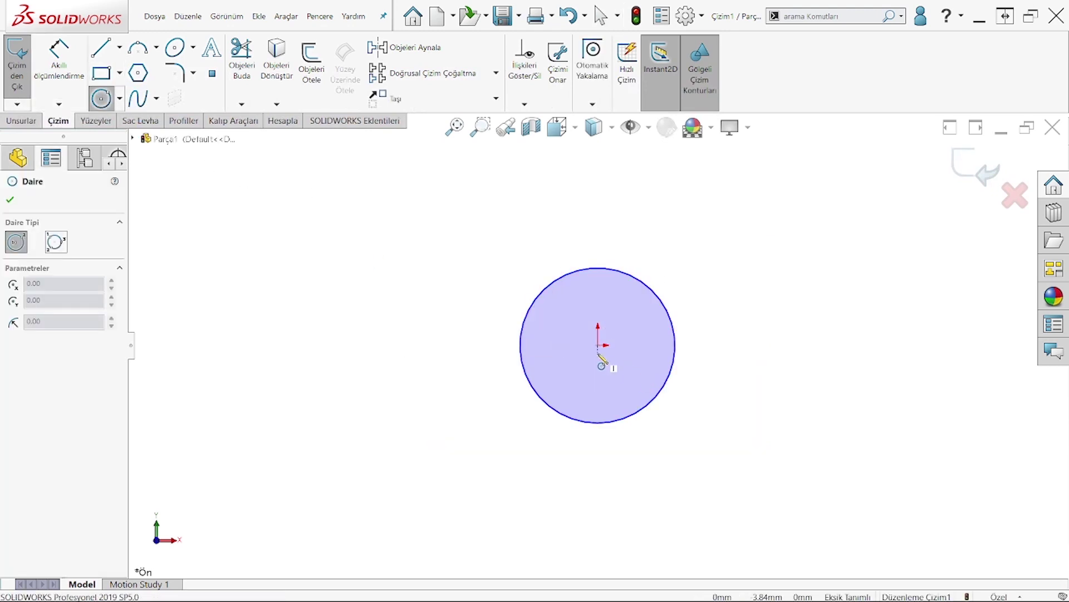
click(598, 345)
click(651, 229)
key(Escape)
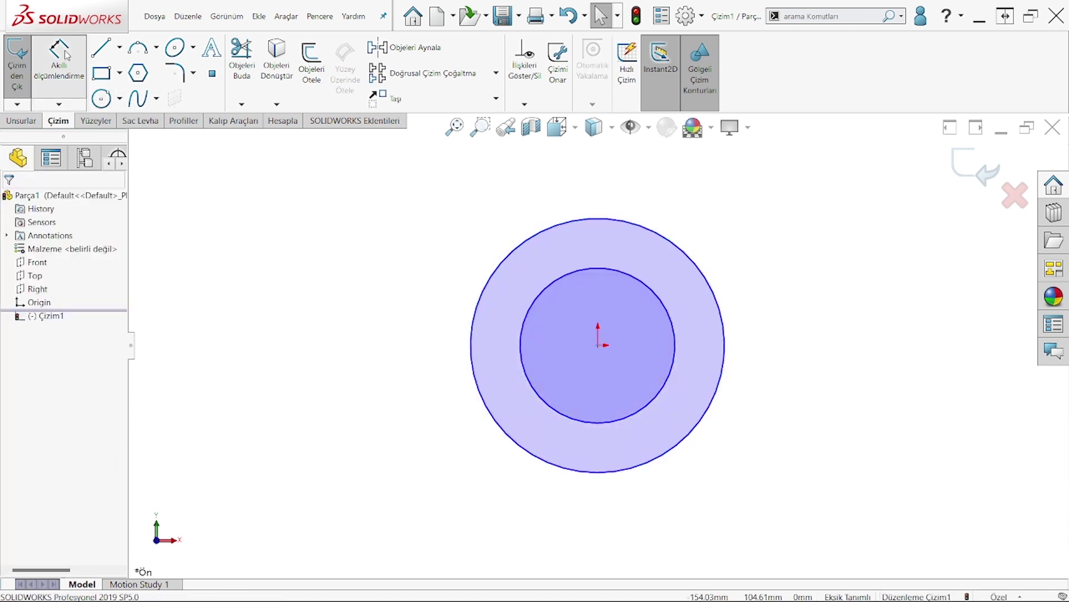
Step: Dimension the circles Ø50 outer and Ø36 inner
click(58, 62)
click(573, 222)
click(549, 189)
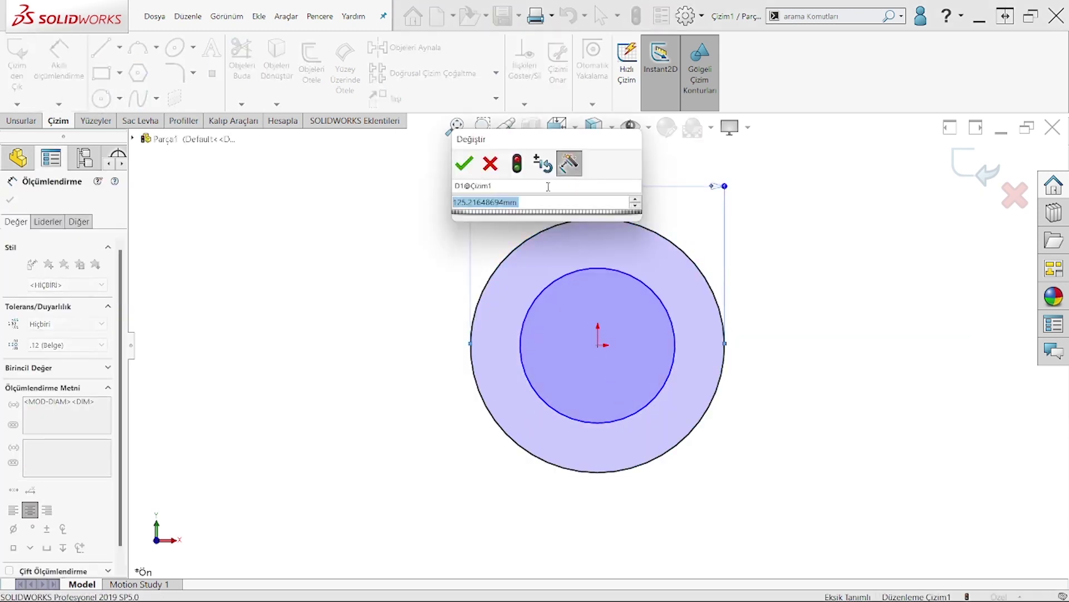
text(50)
key(Return)
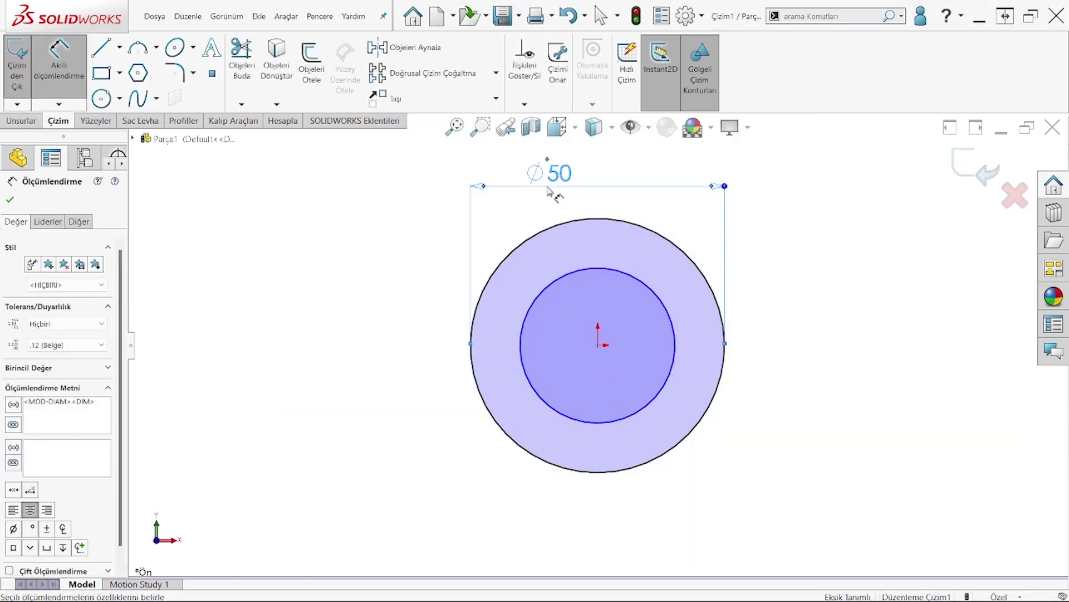
click(597, 269)
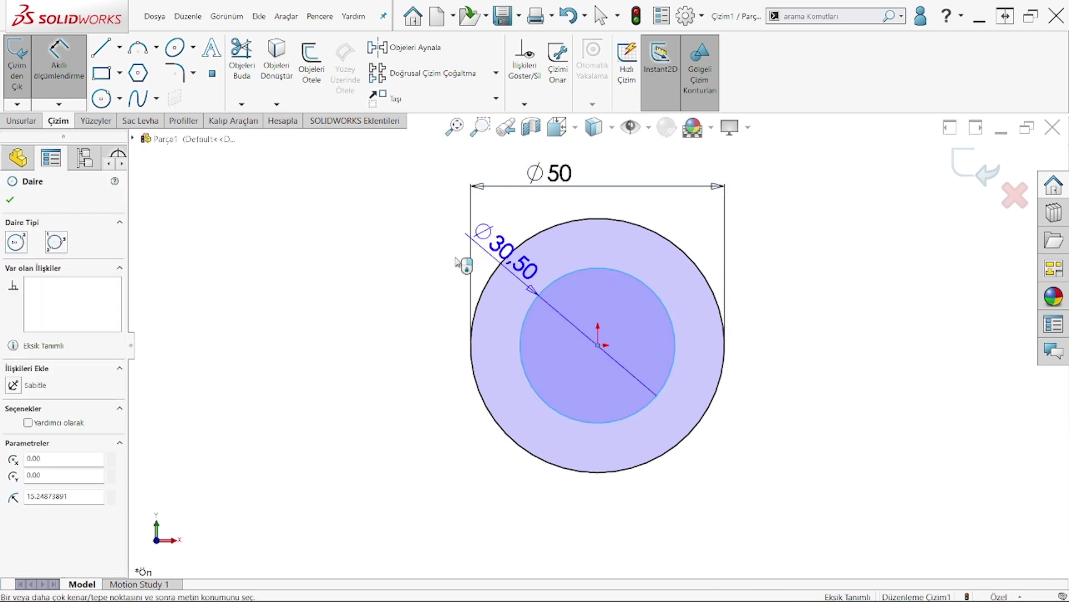
click(331, 254)
text(36)
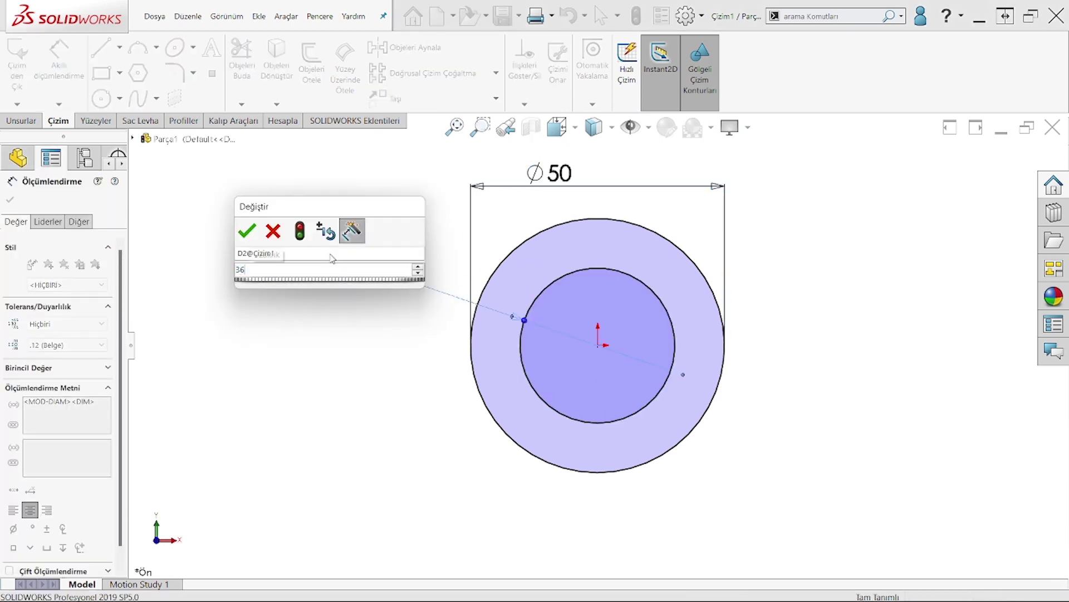
key(Return)
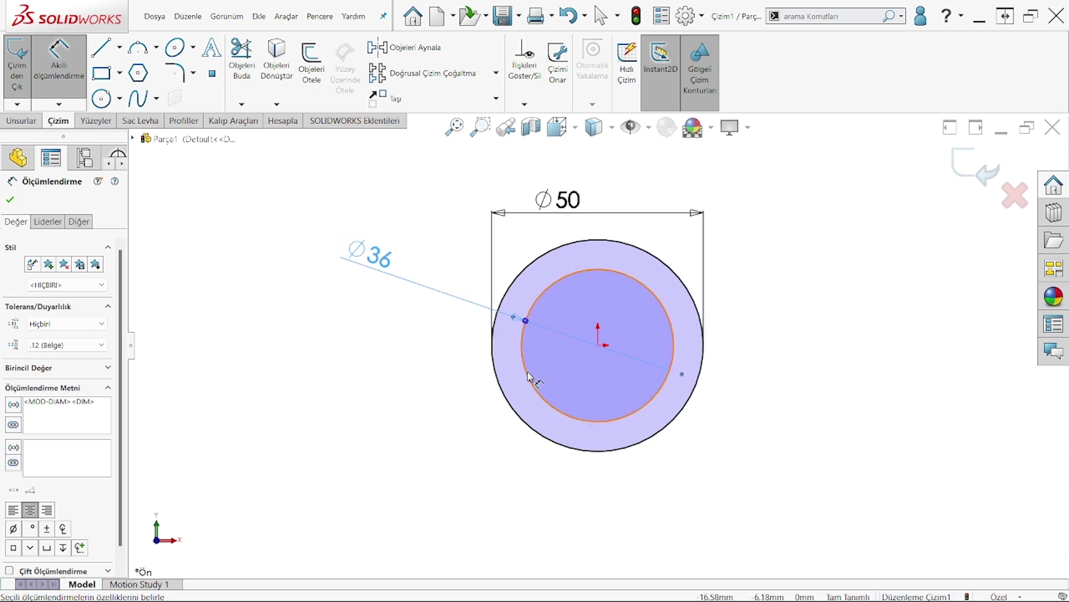
Step: Draw a horizontal centerline from the circles' centre out to the right
scroll(876, 389, up, 3)
scroll(334, 273, down, 1)
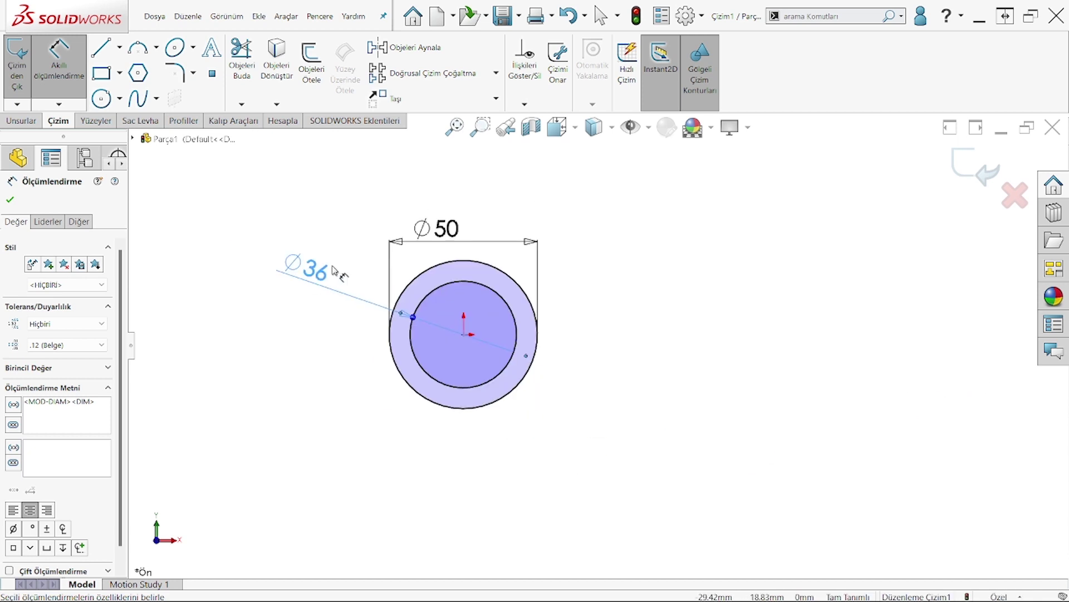
click(119, 47)
click(131, 75)
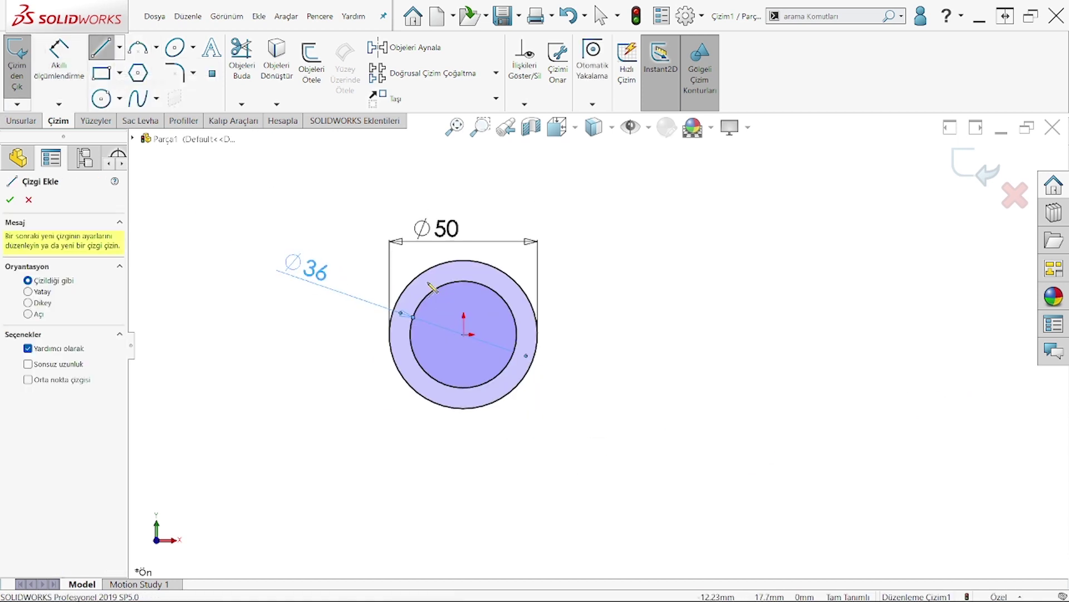
click(463, 334)
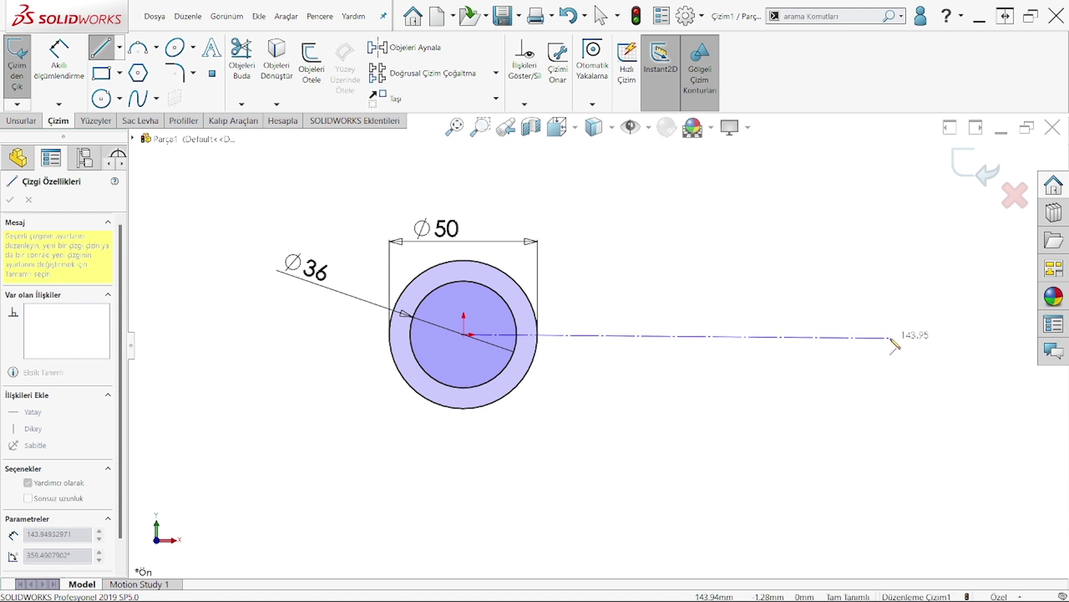
click(904, 334)
key(Escape)
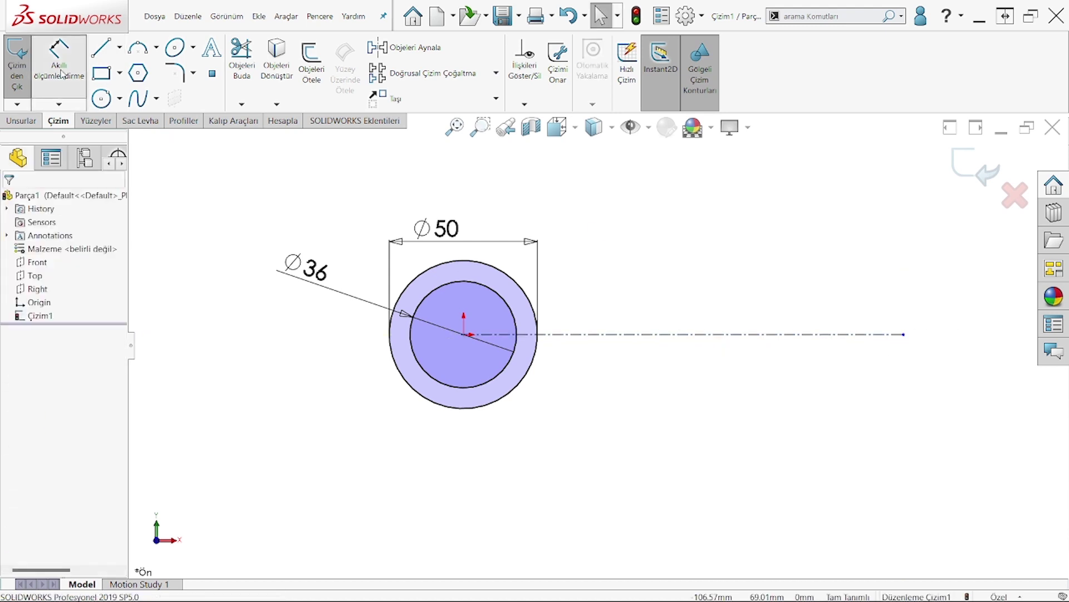
Step: Dimension the centerline 110 long
click(61, 72)
click(610, 334)
click(619, 439)
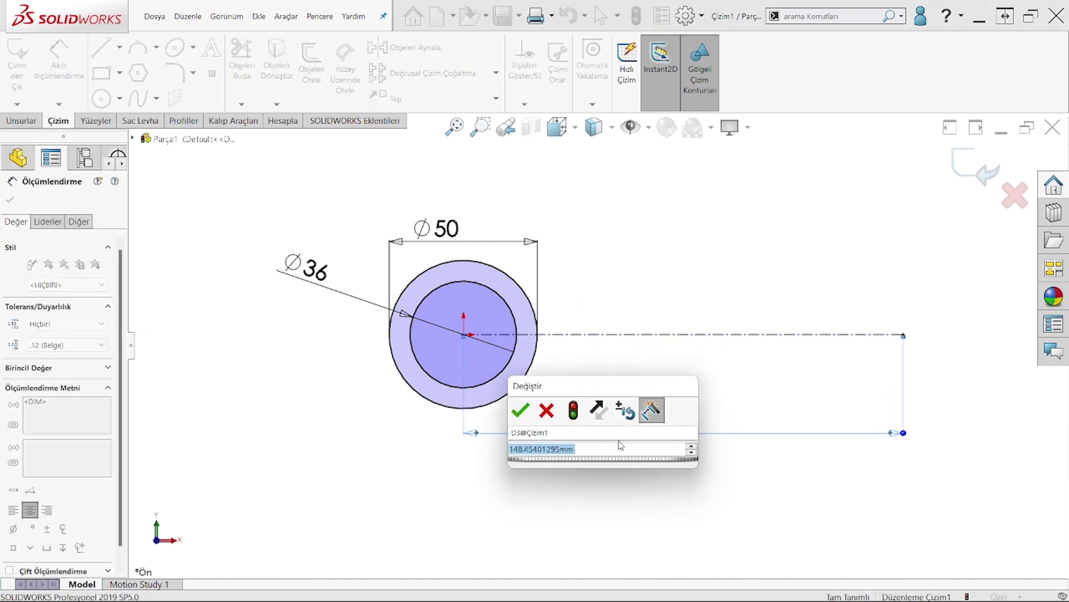
text(1)
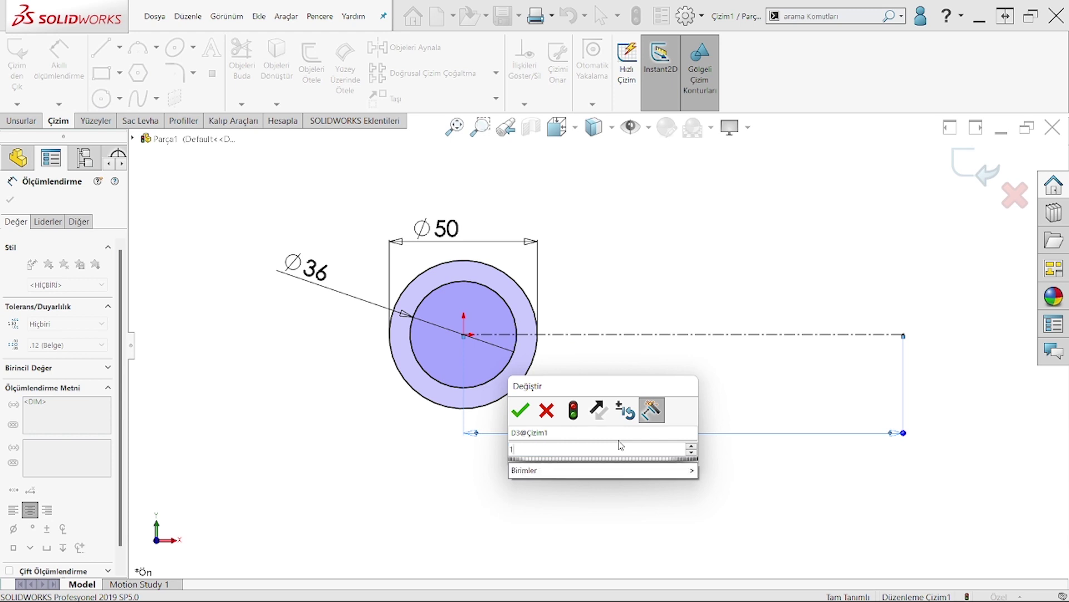
text(10)
key(Return)
right_click(640, 291)
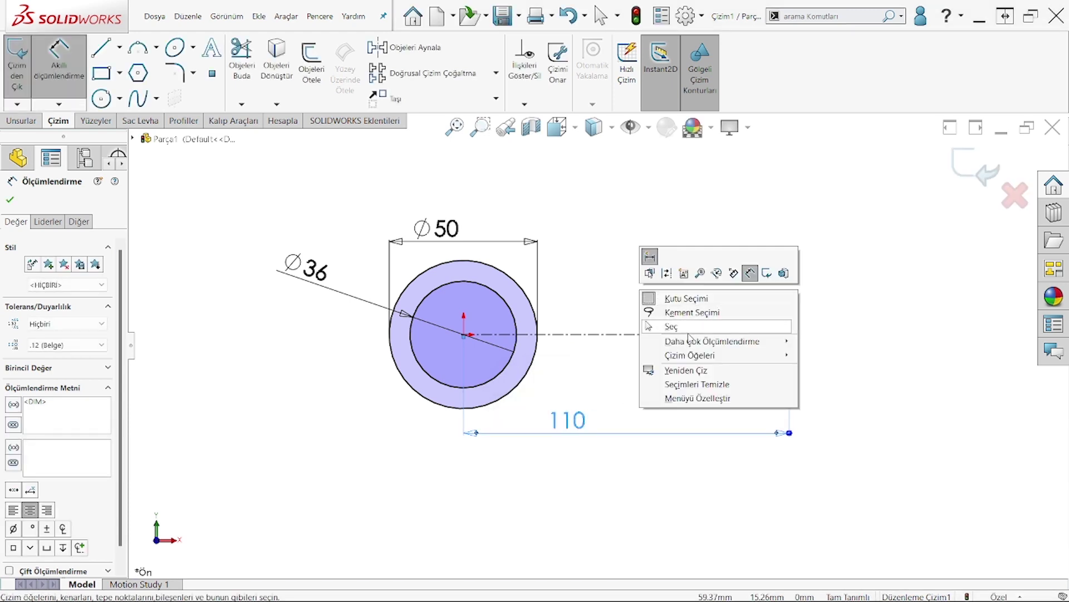
click(696, 326)
click(100, 101)
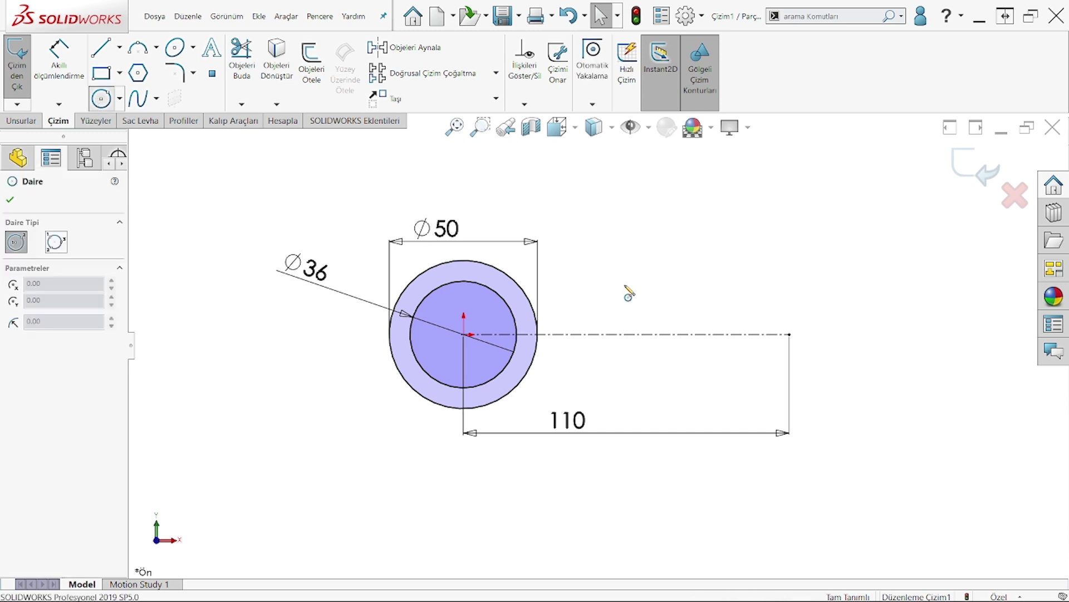
Step: Draw a Ø24 circle centred on the centerline's far end
click(790, 334)
click(789, 276)
right_click(740, 229)
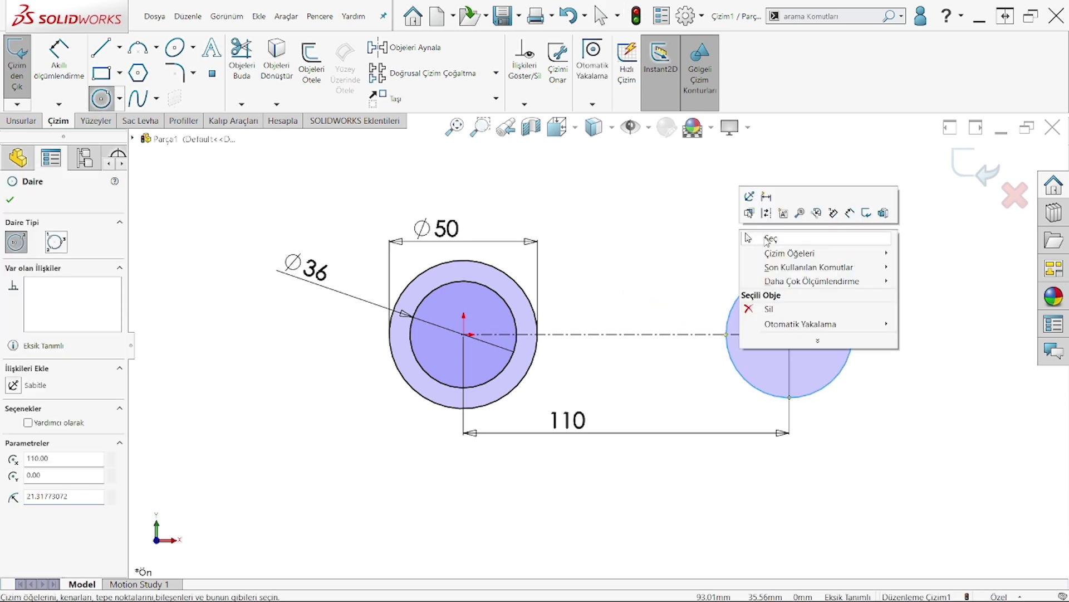
click(764, 236)
click(58, 56)
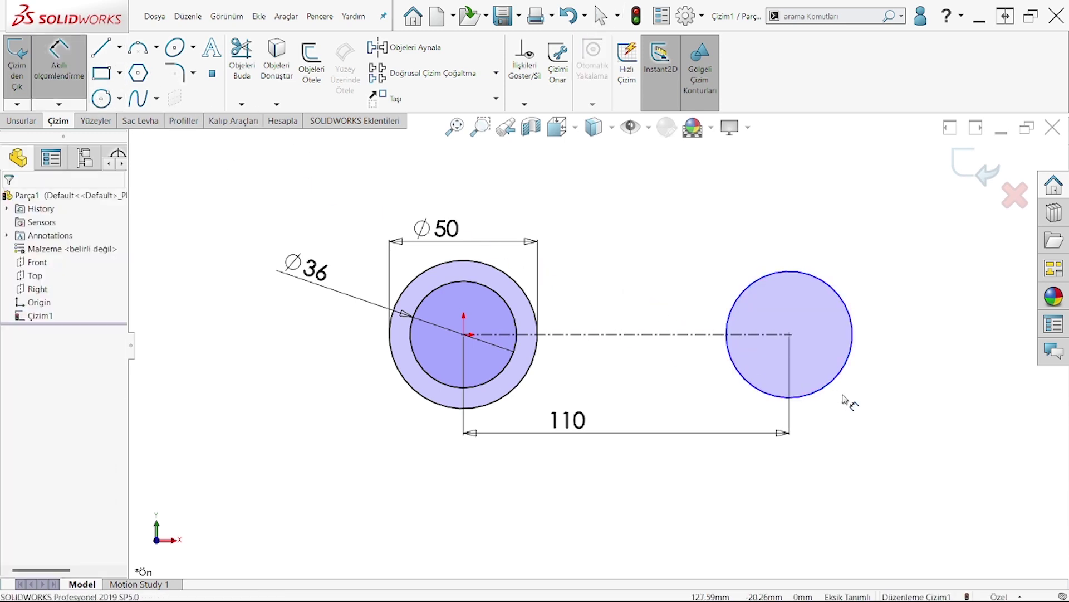
click(802, 277)
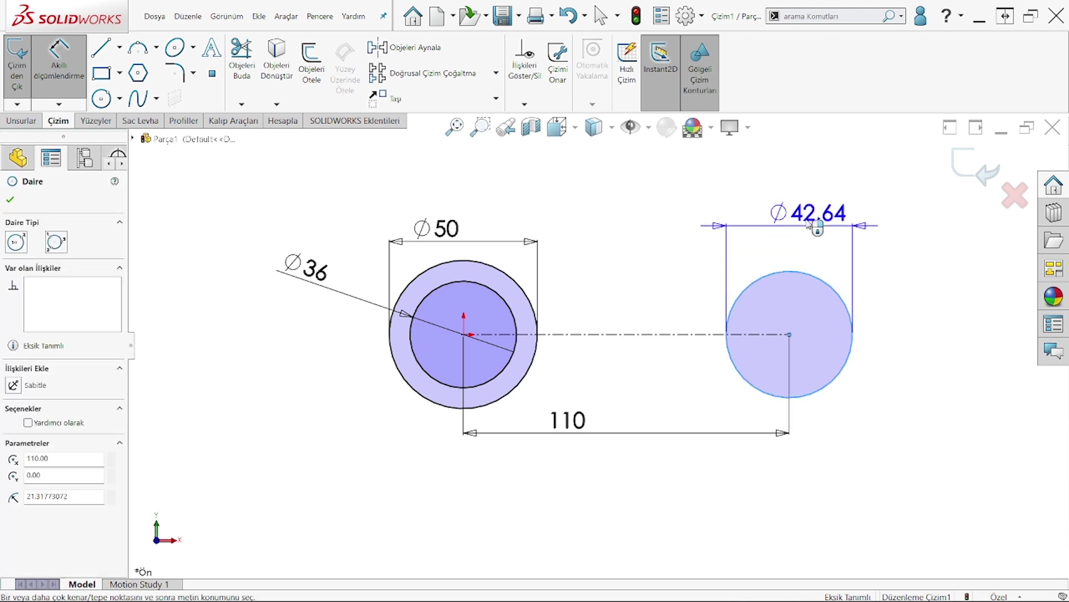
click(806, 213)
text(24)
key(Return)
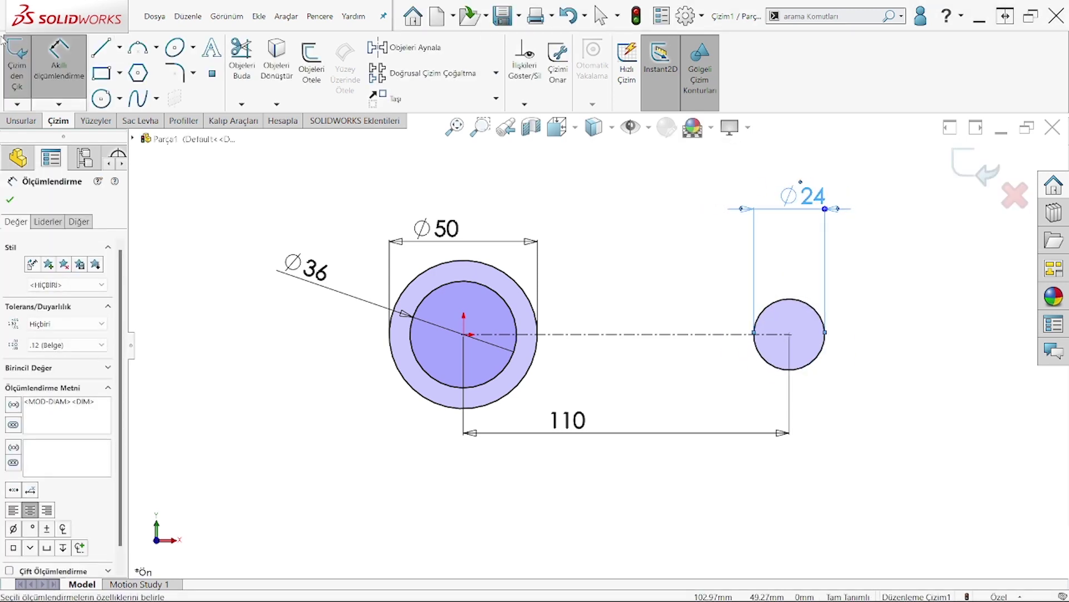
Step: Add a concentric inner circle there and dimension it Ø12
click(101, 98)
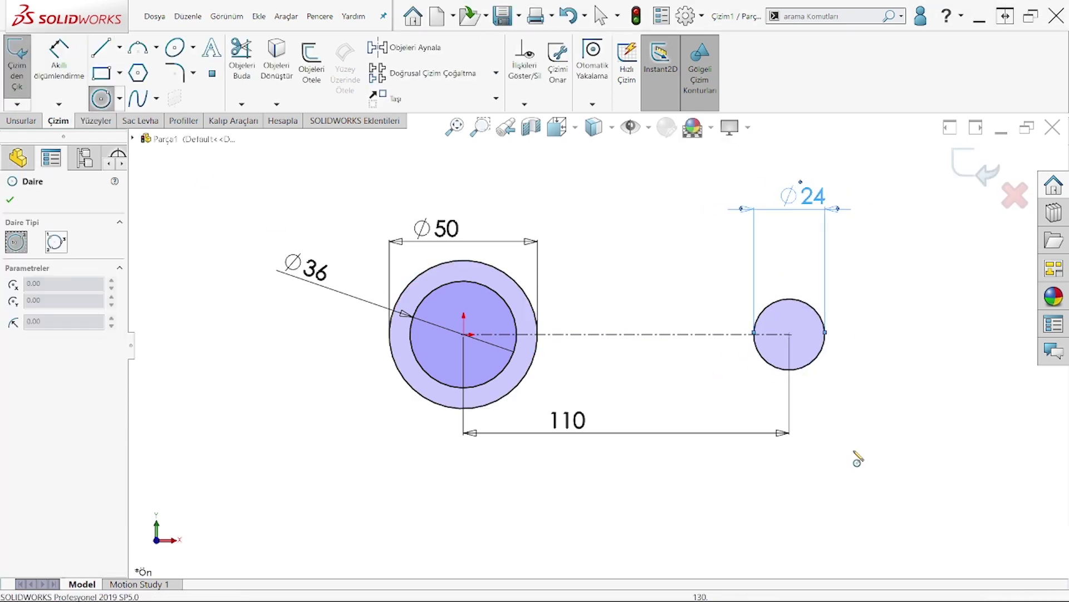
click(790, 334)
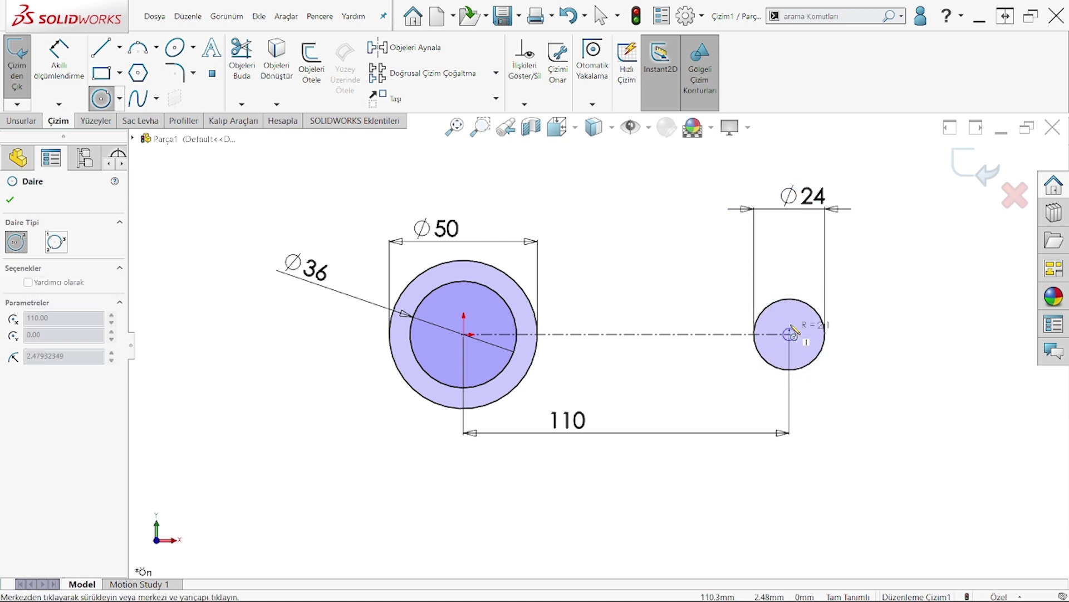
key(Escape)
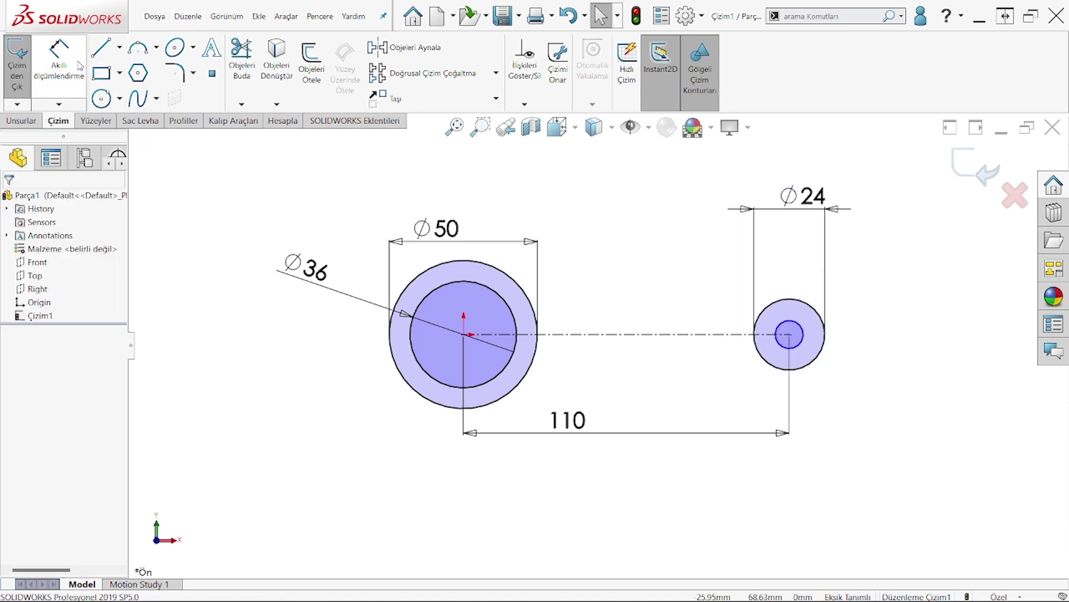
click(59, 62)
click(802, 332)
click(784, 281)
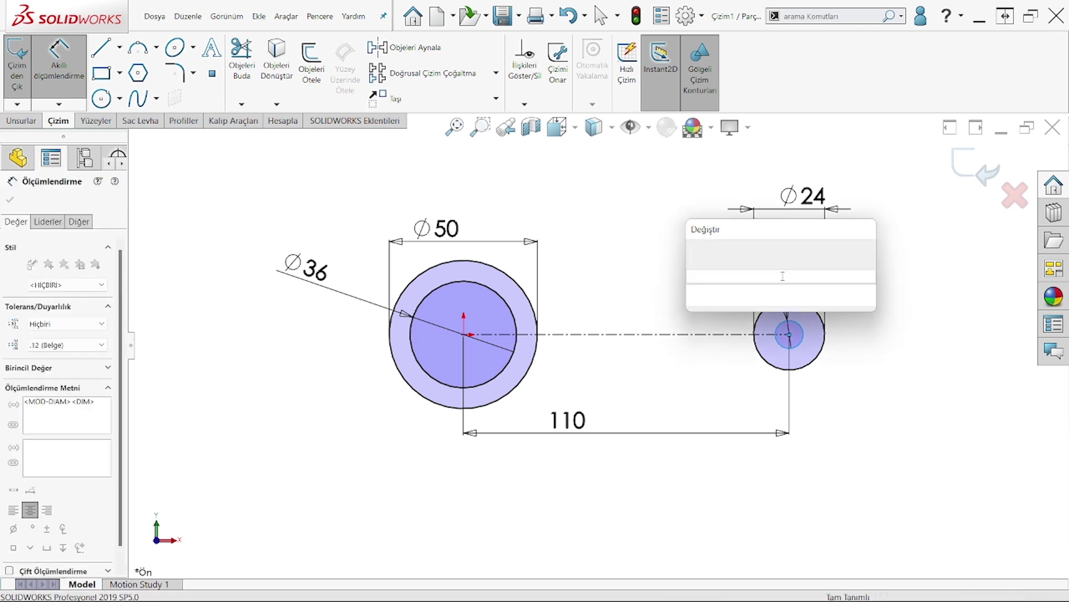
key(Return)
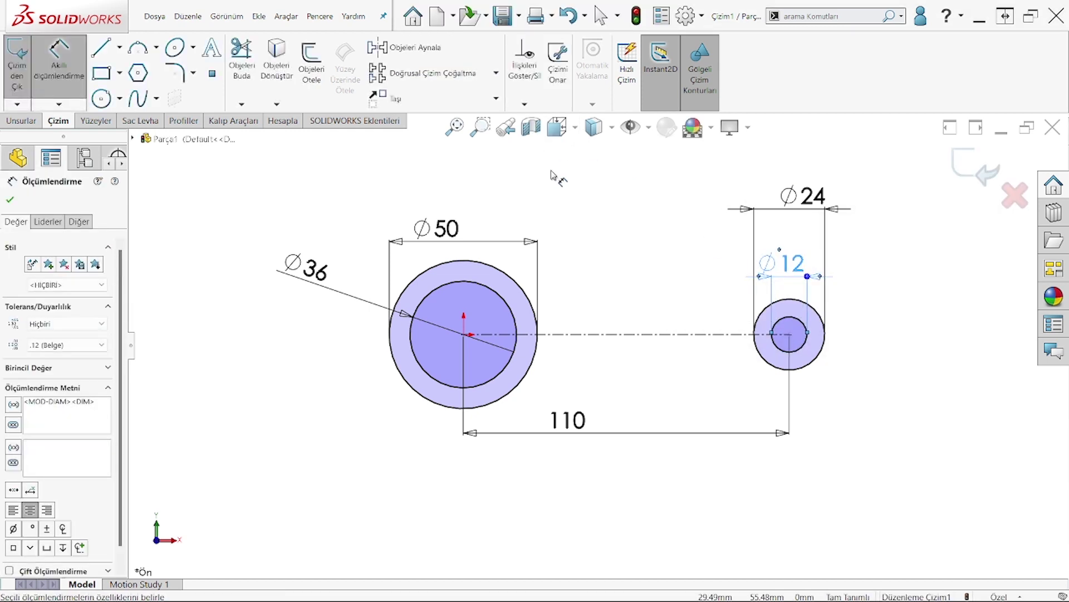
right_click(552, 171)
click(581, 214)
key(Escape)
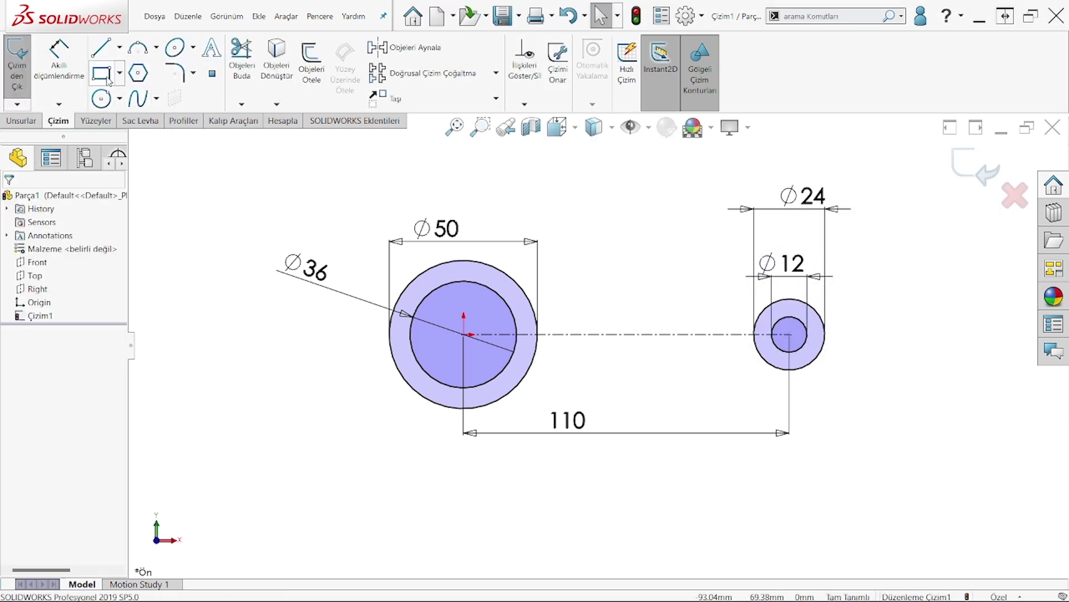
Step: Draw the upper and lower arm edges linking the Ø50 and Ø24 circles
click(101, 48)
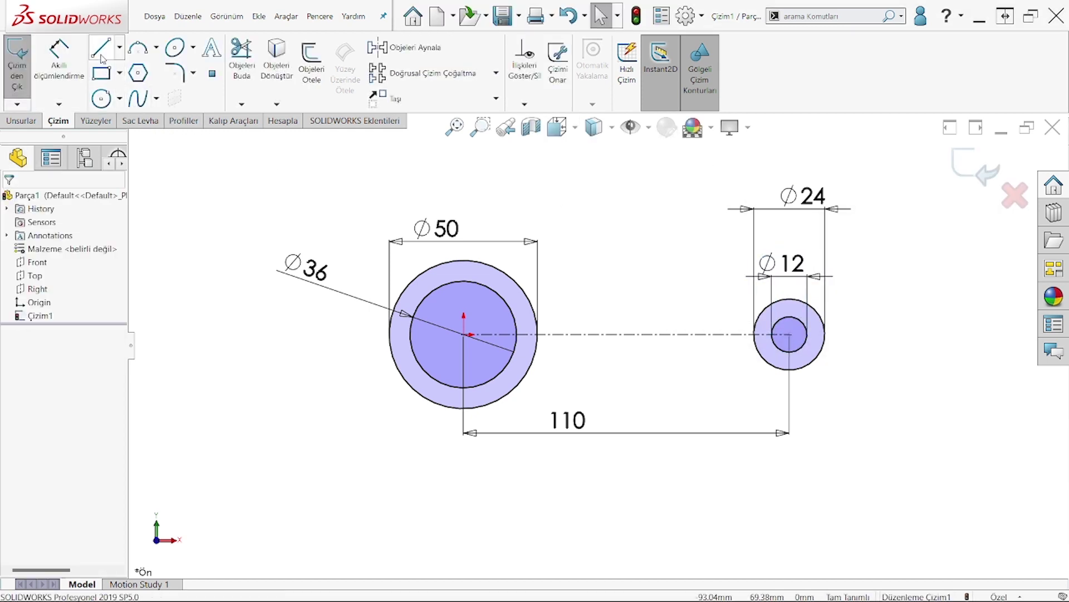
click(464, 259)
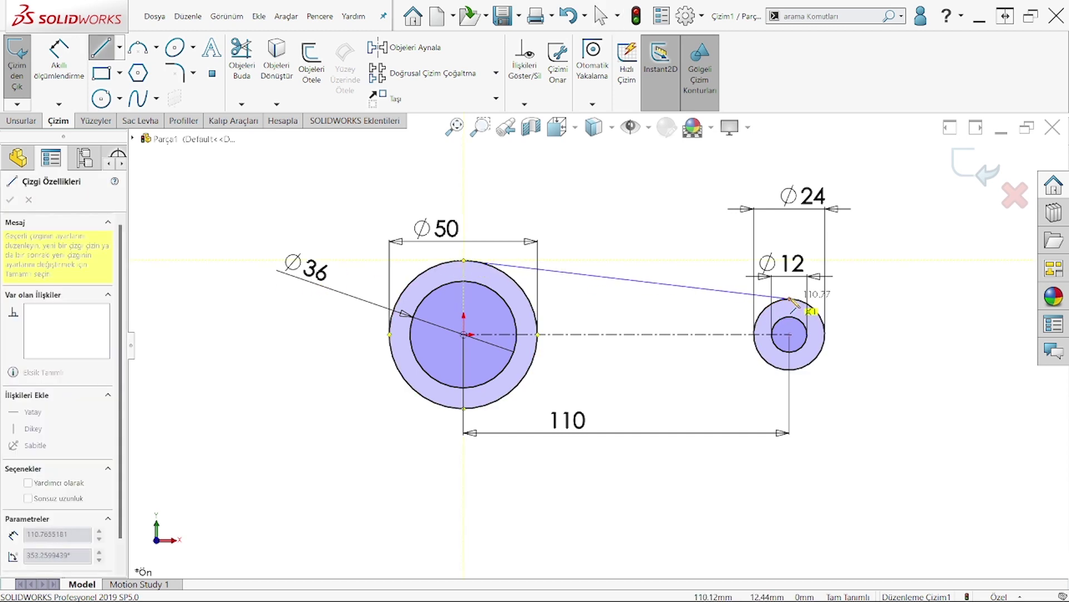
click(797, 300)
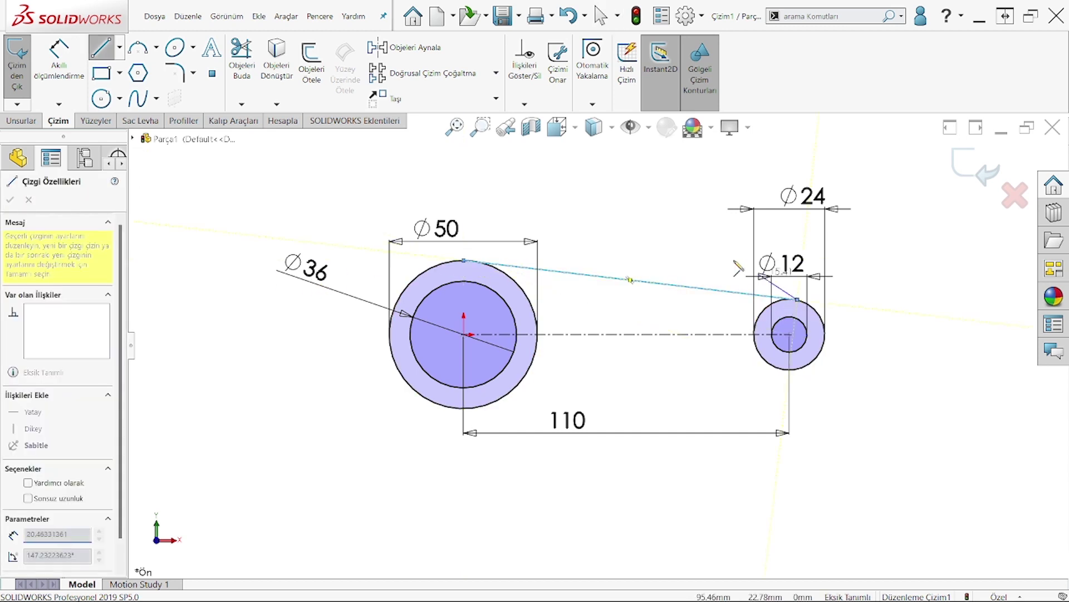
key(Escape)
click(100, 47)
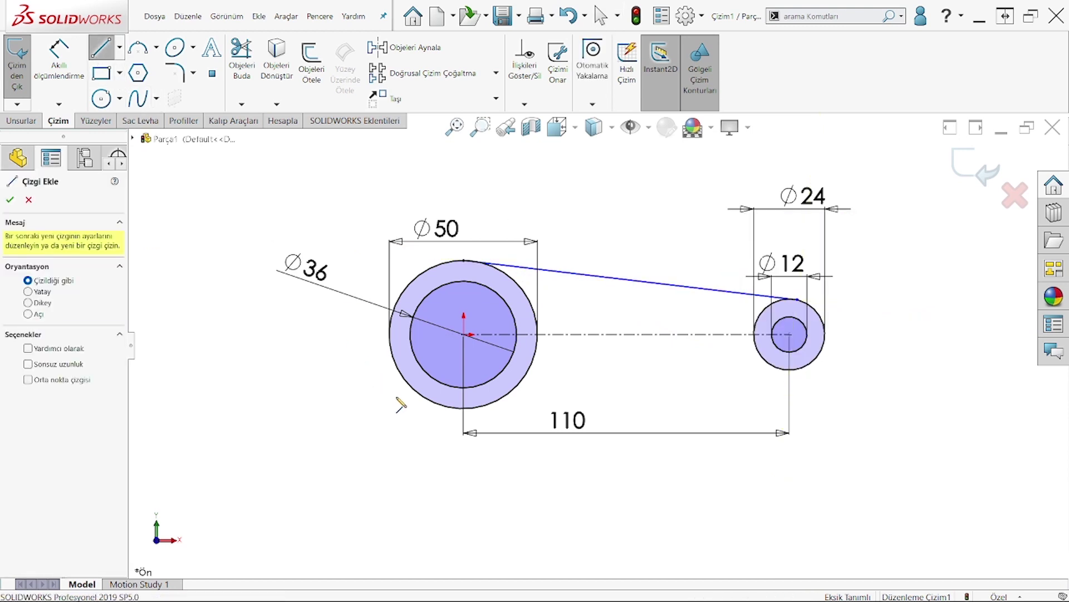
click(464, 409)
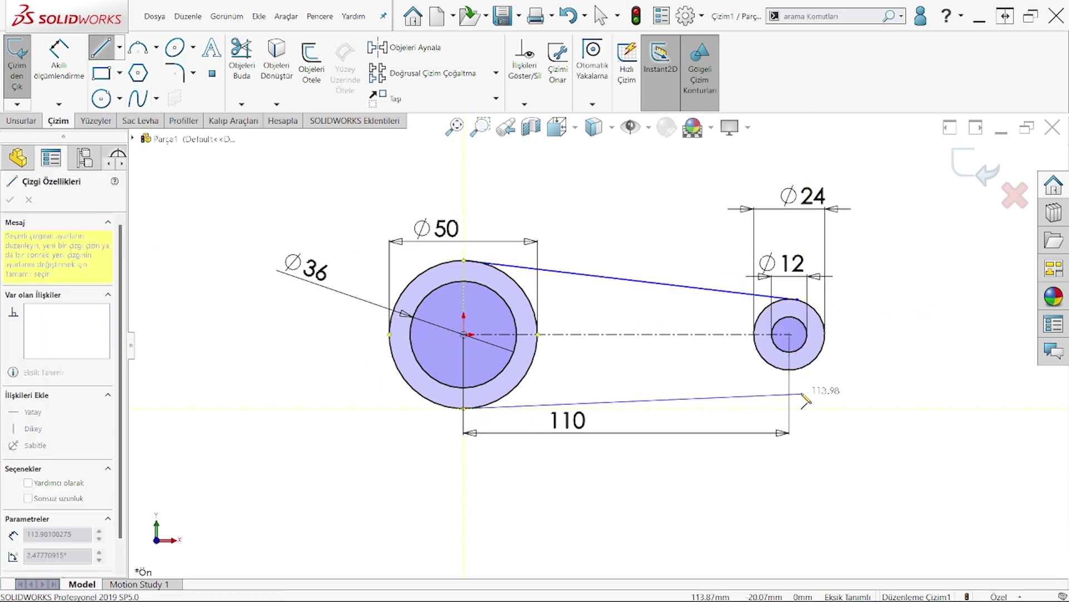
click(793, 369)
key(Escape)
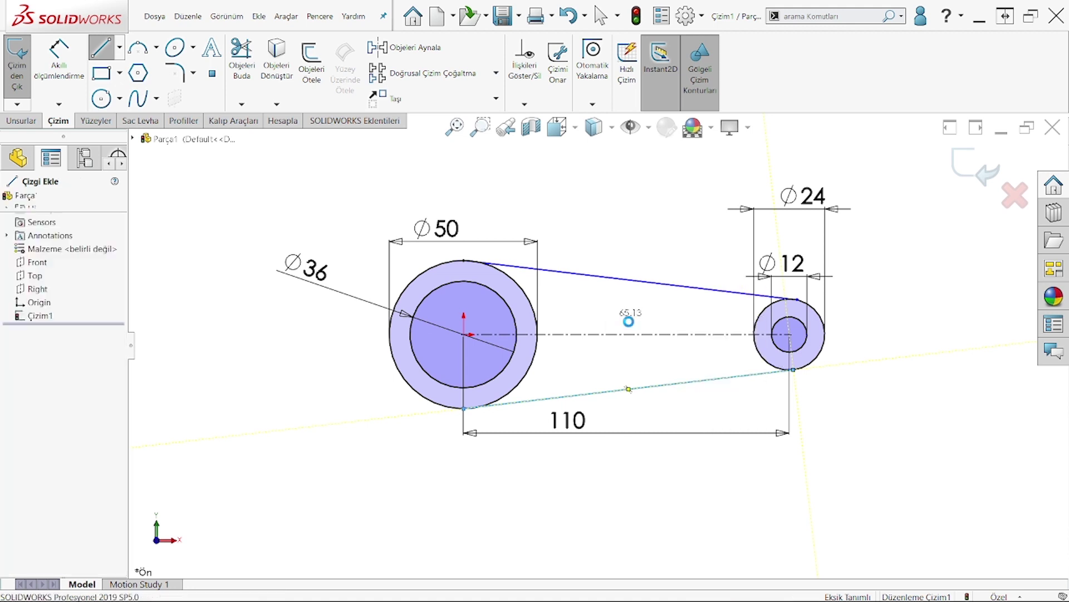
scroll(653, 323, down, 1)
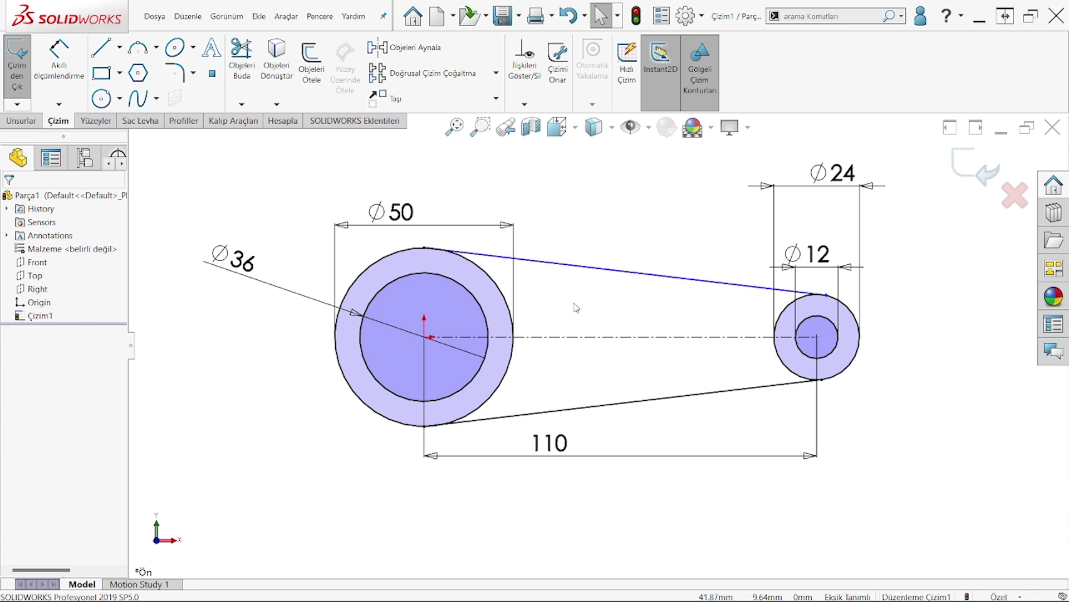
click(101, 98)
scroll(666, 337, up, 1)
scroll(665, 337, down, 2)
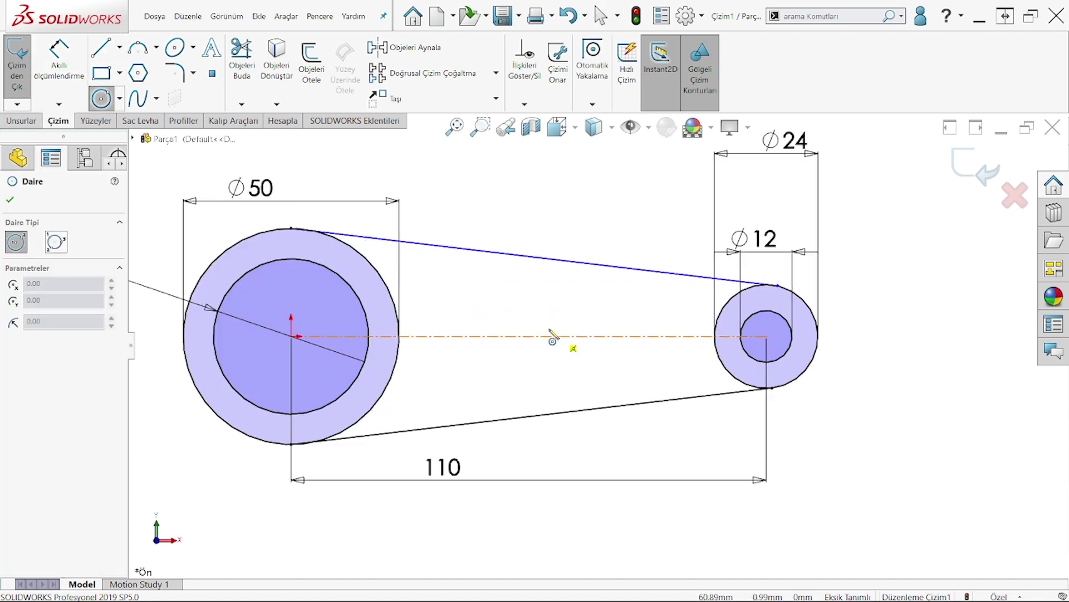
Step: Draw a Ø10 circle at the Ø50 hub's upper right and select it with the hub circle
click(411, 286)
click(429, 299)
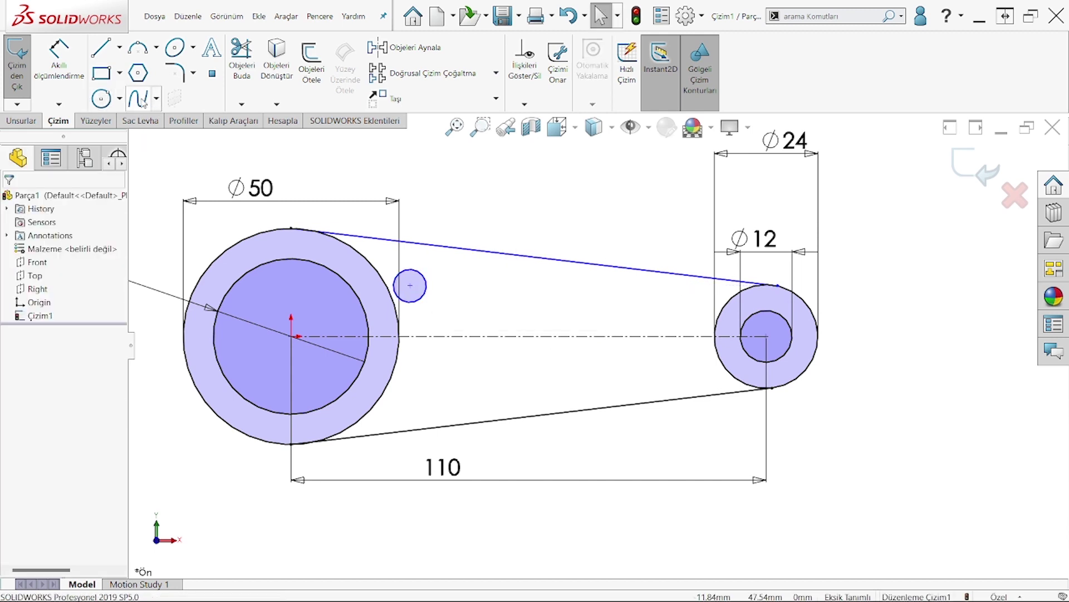
click(58, 56)
click(402, 273)
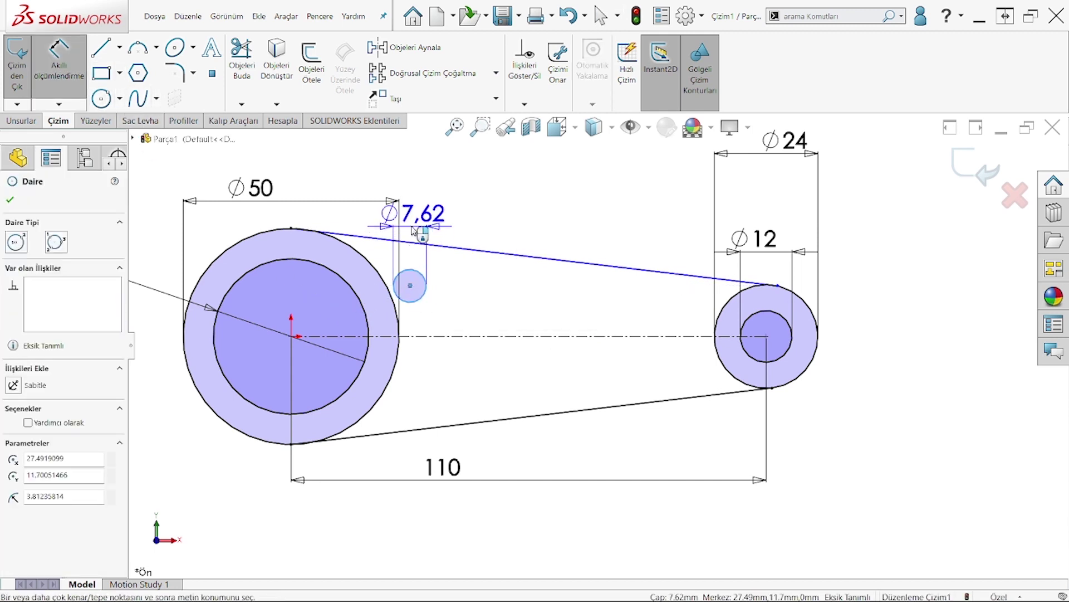
click(412, 230)
text(10)
key(Return)
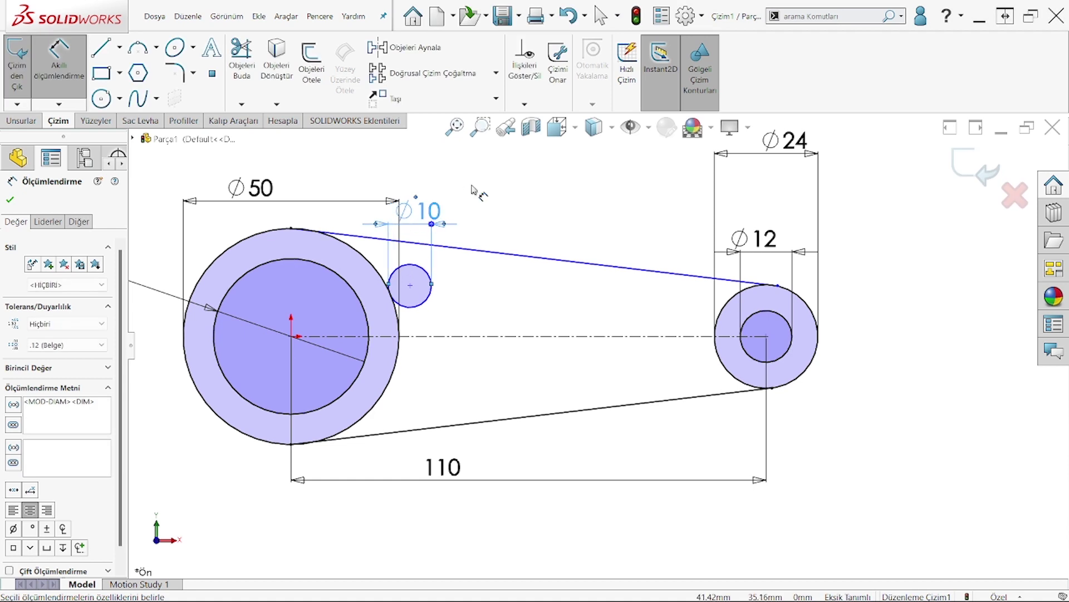
right_click(359, 174)
click(378, 206)
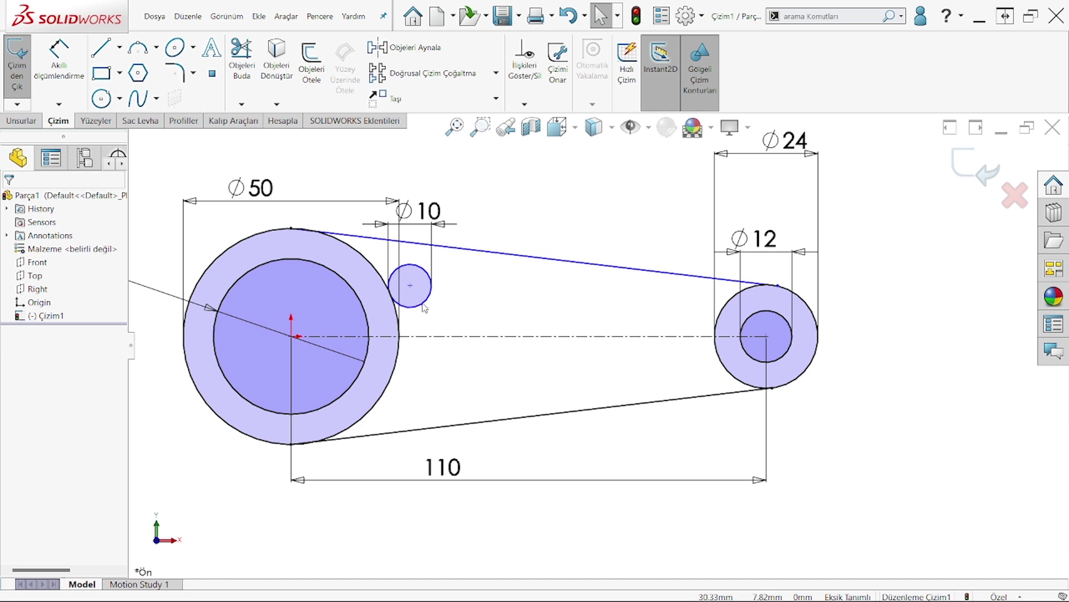
click(423, 305)
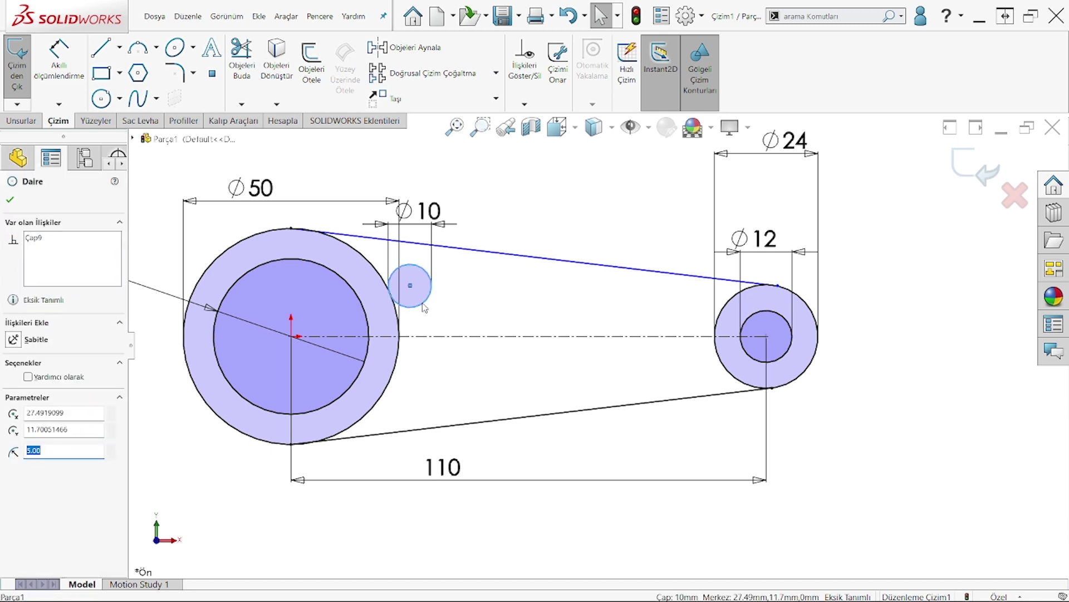
ctrl+click(377, 273)
Step: Make the Ø10 circle tangent to the hub and mirror it about the centerline
click(34, 414)
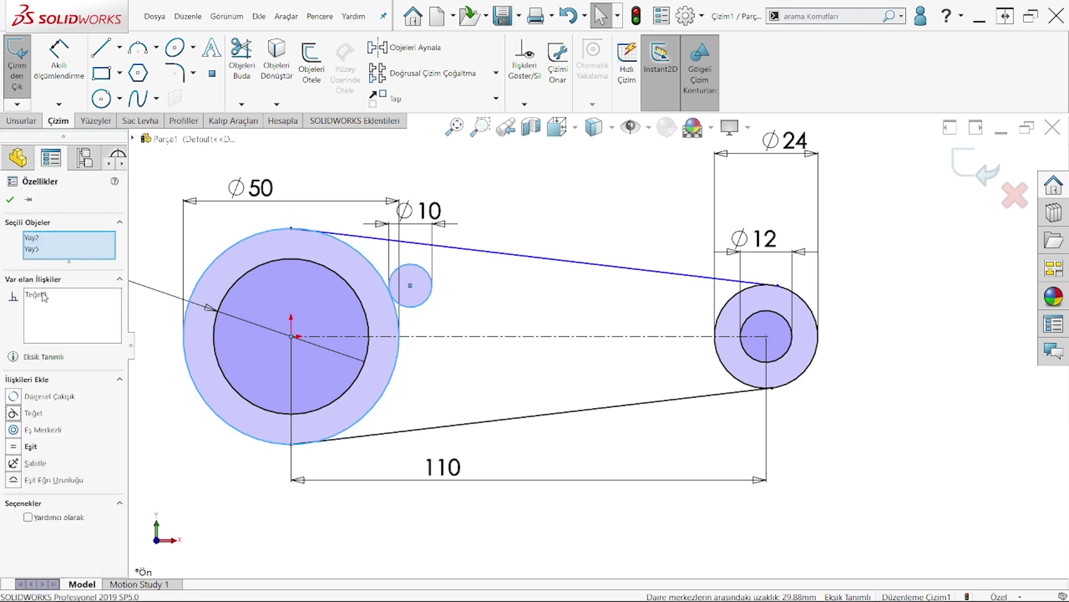
click(10, 199)
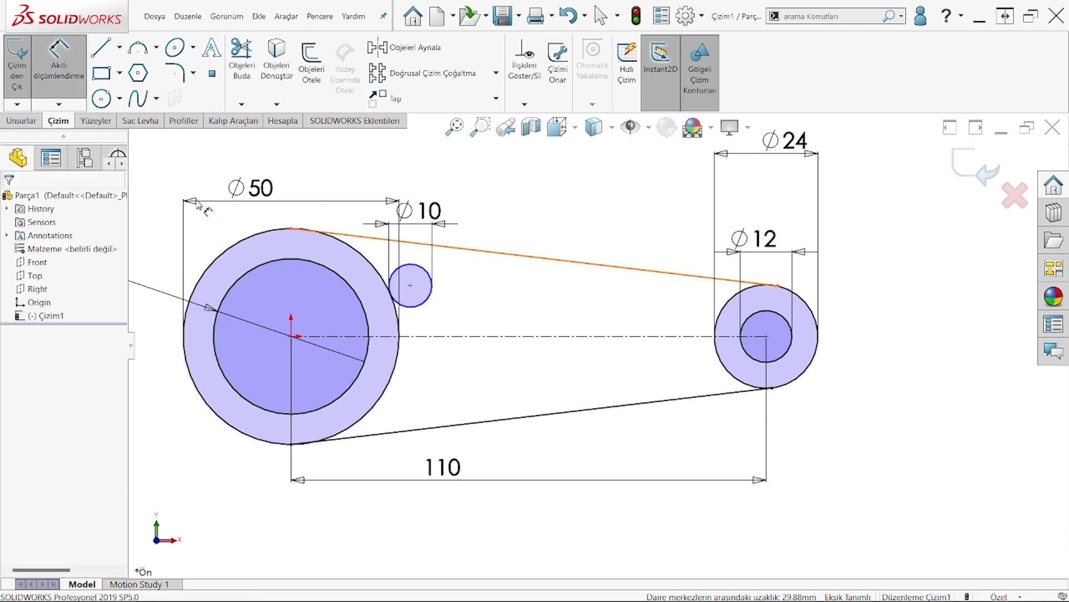
click(405, 47)
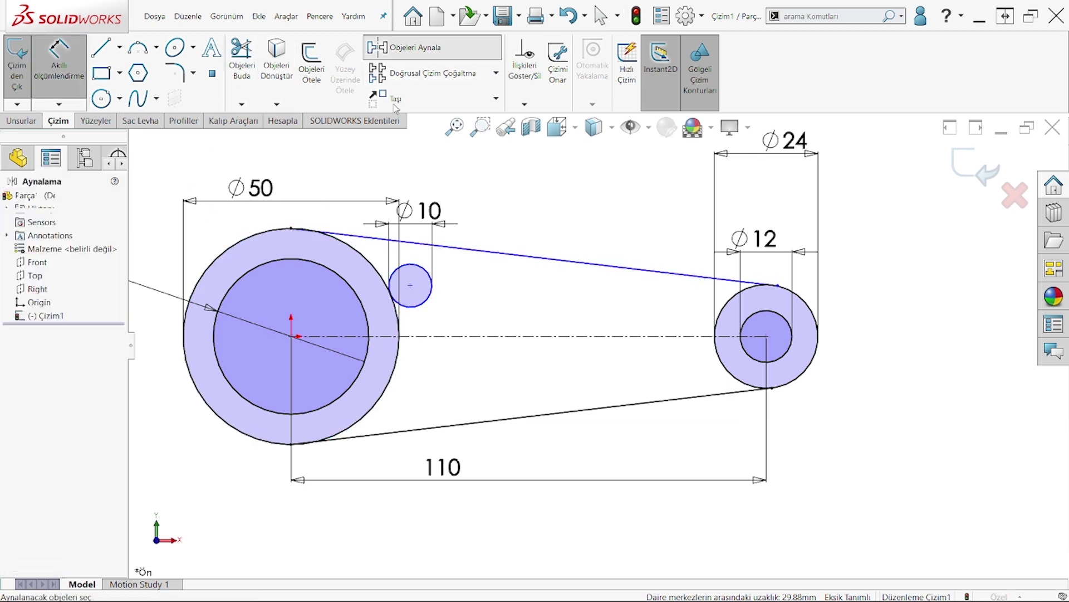
click(421, 304)
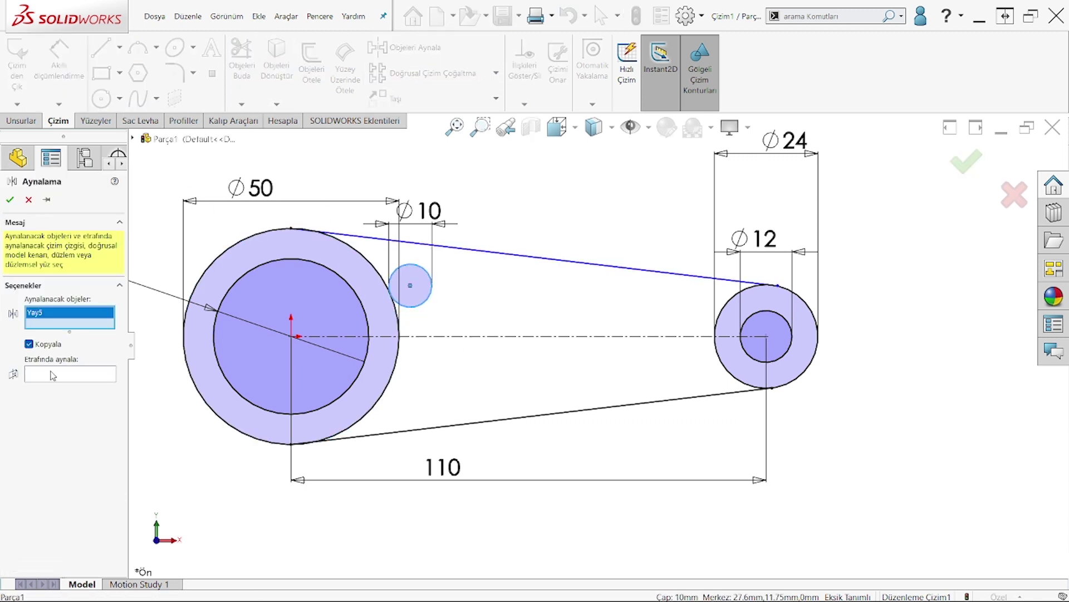
click(432, 336)
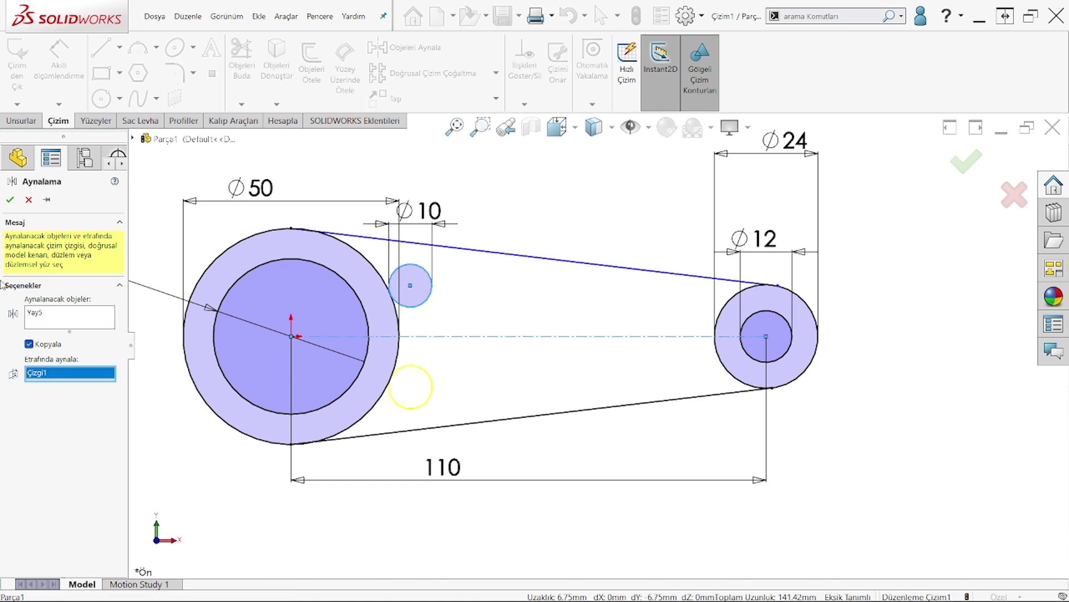
click(11, 201)
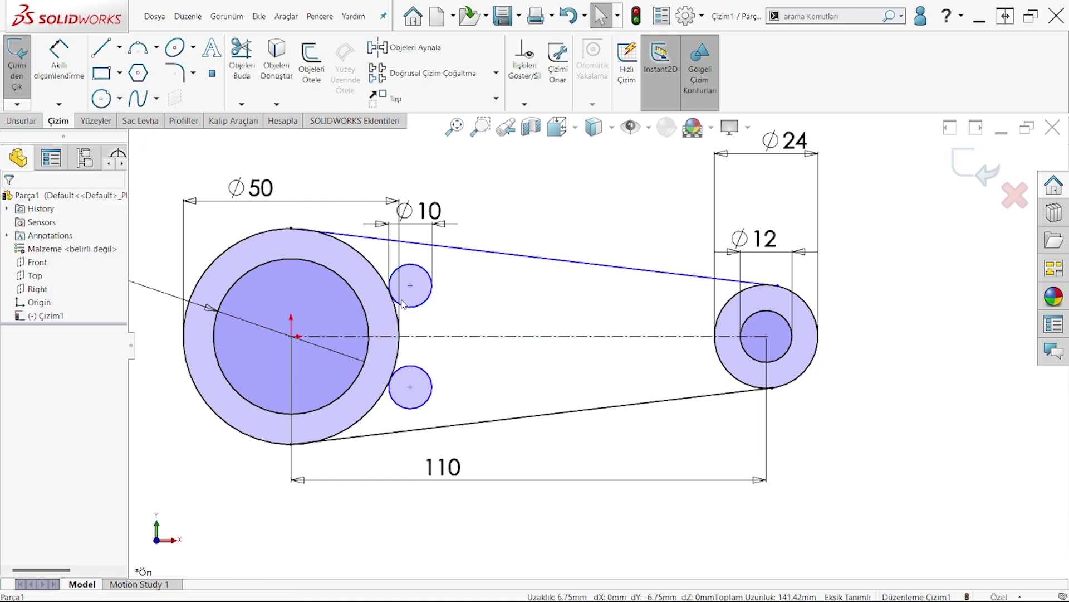
Step: Dimension the two Ø10 circle centres 17 apart vertically
click(58, 56)
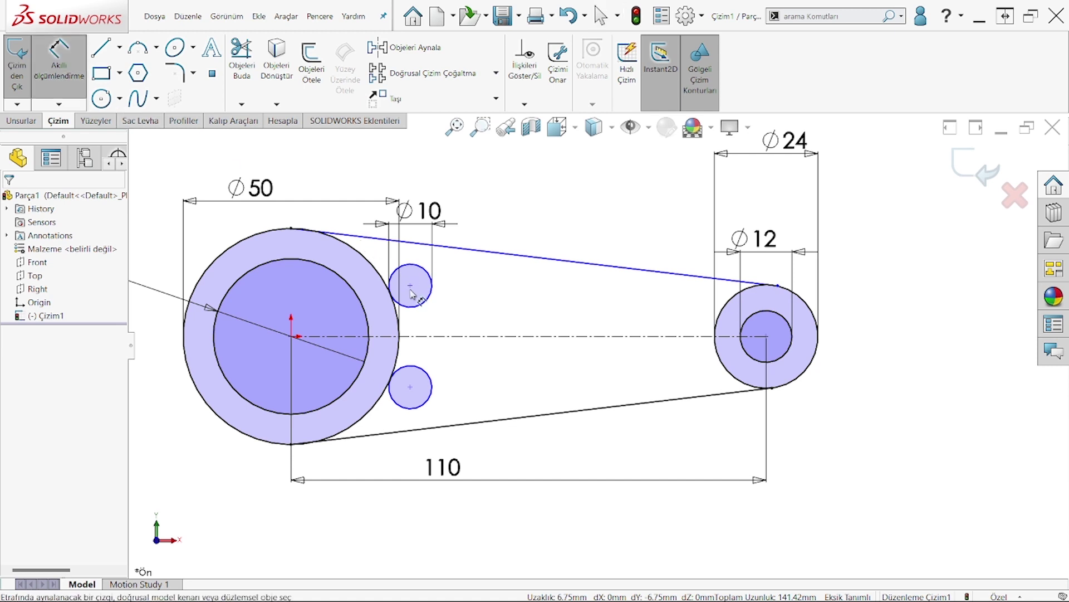
click(411, 388)
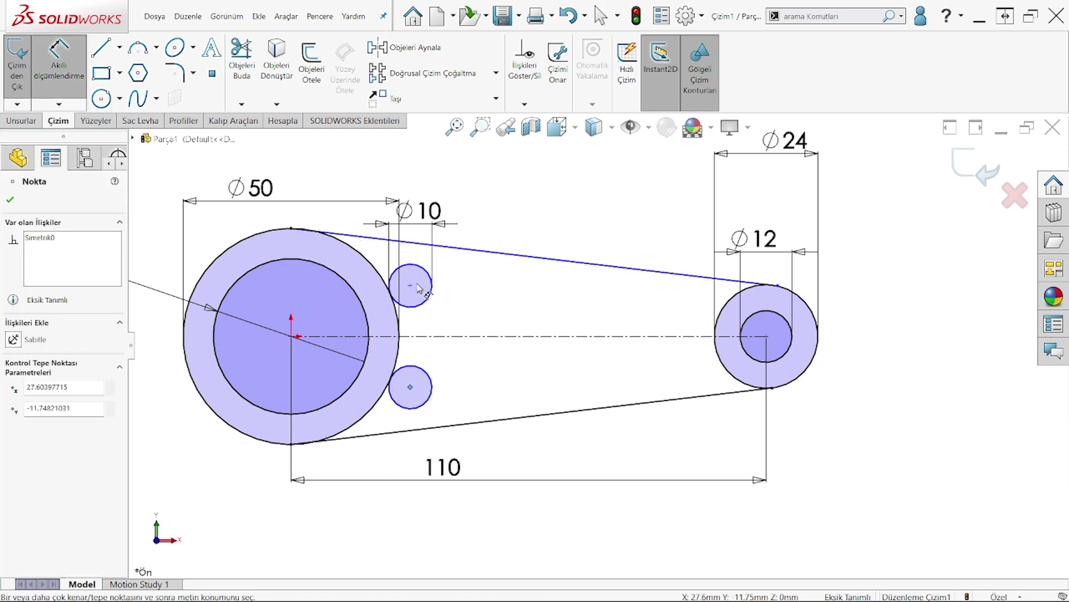
click(411, 286)
click(527, 328)
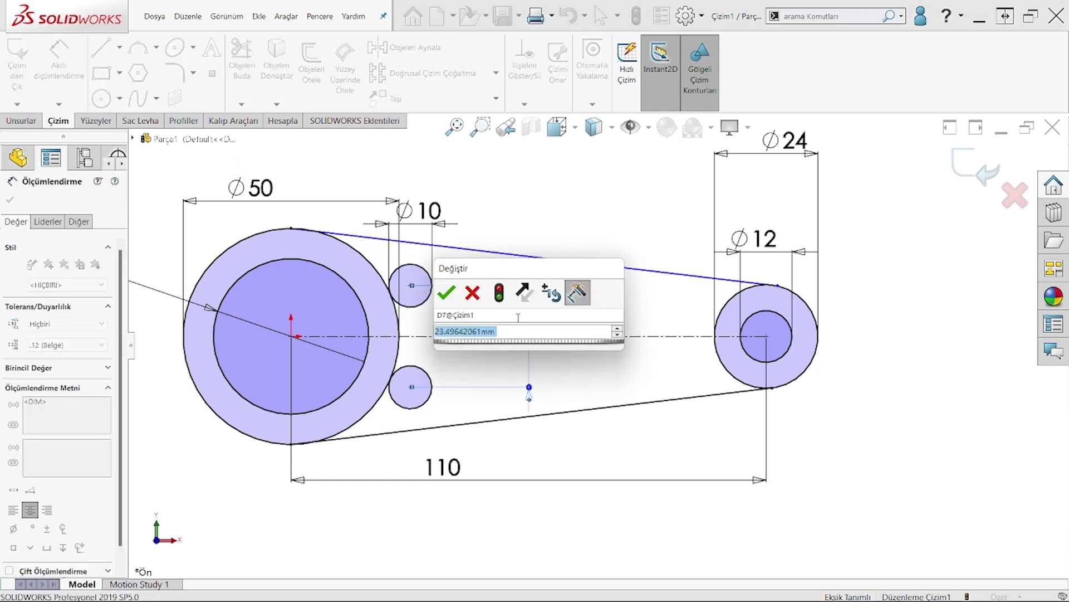
text(17)
key(Return)
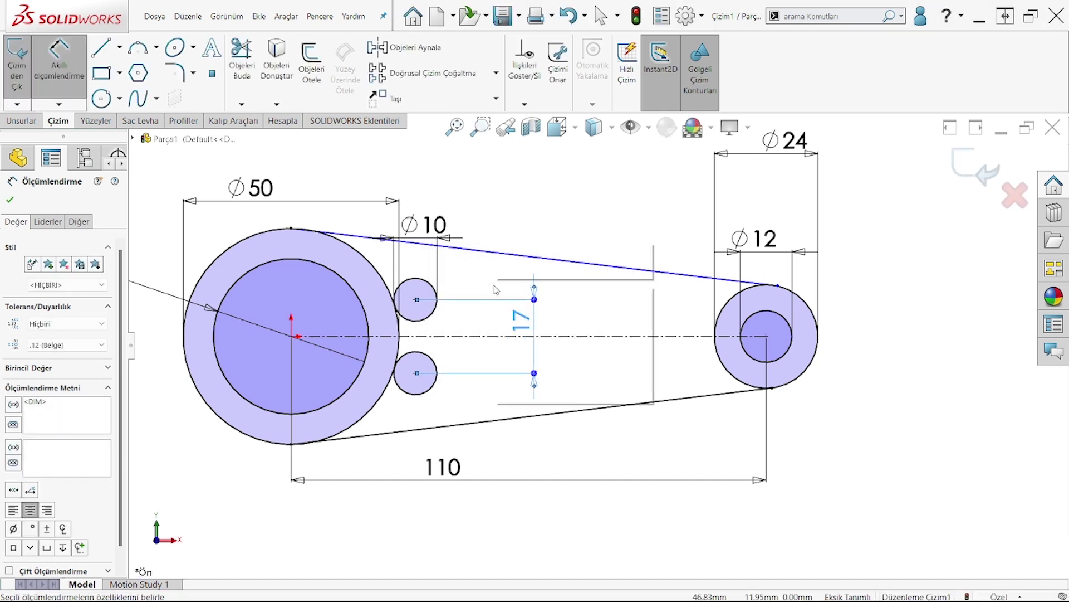
right_click(529, 323)
click(528, 323)
click(100, 99)
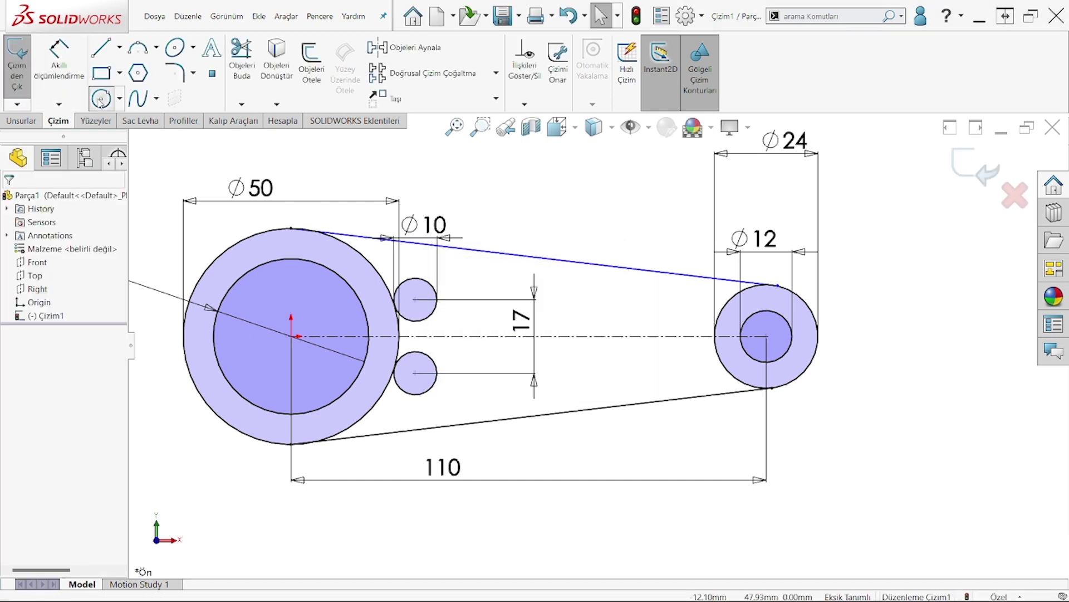
Step: Draw a middle circle on the centerline between the hubs and dimension its diameter Ø13
click(651, 336)
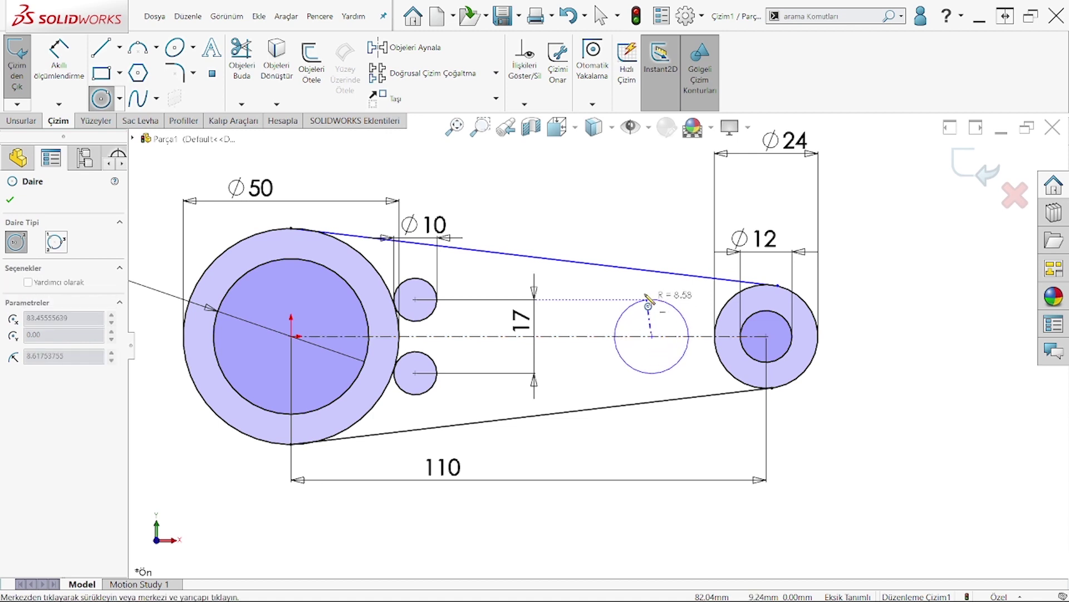
click(695, 336)
right_click(610, 237)
click(627, 351)
click(58, 56)
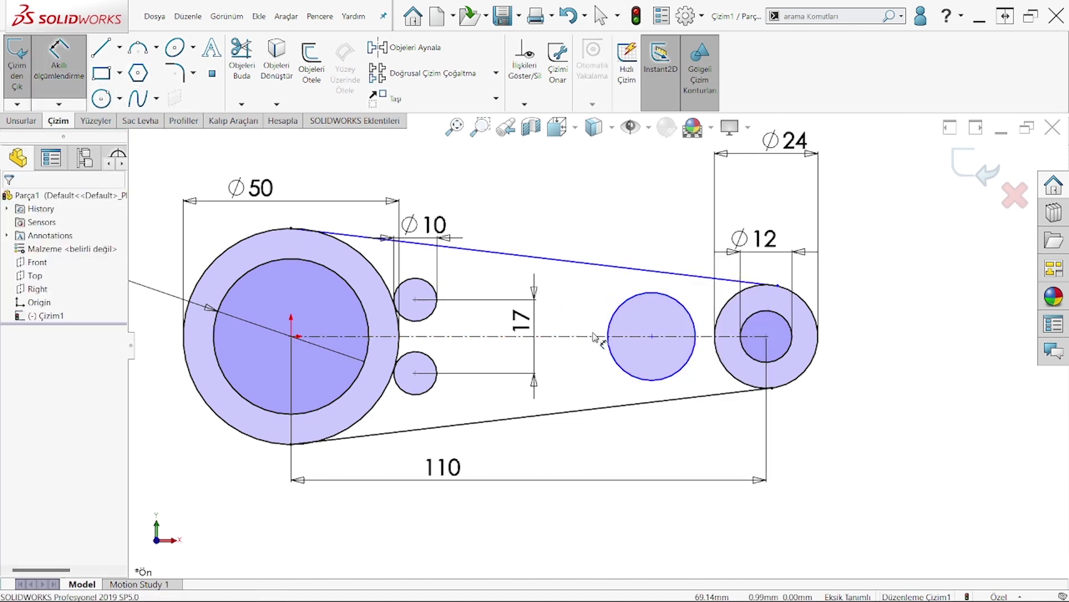
click(629, 308)
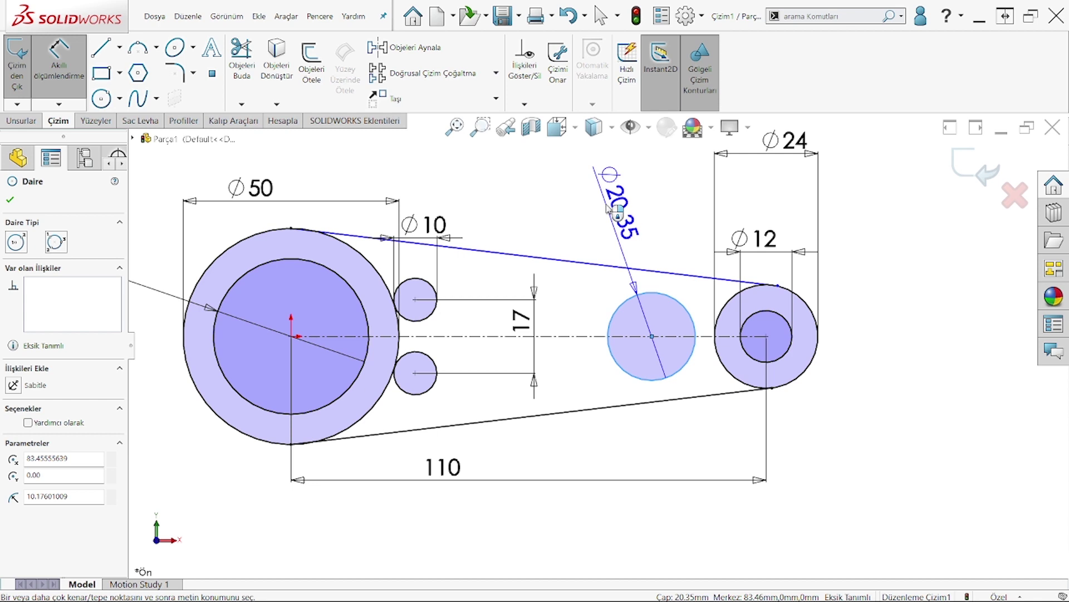
click(607, 207)
text(20)
key(Return)
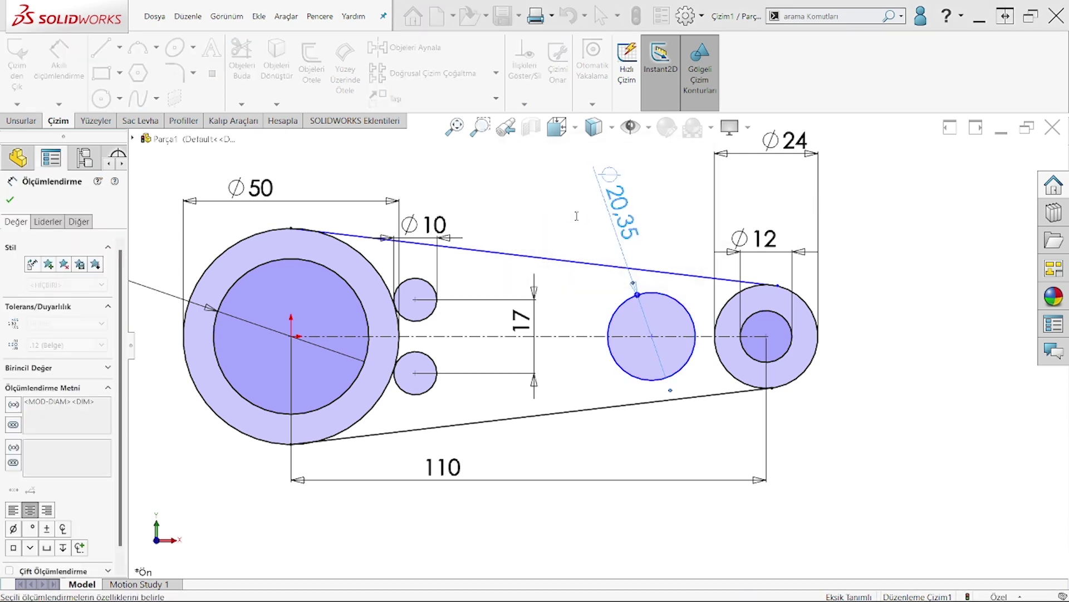
key(Return)
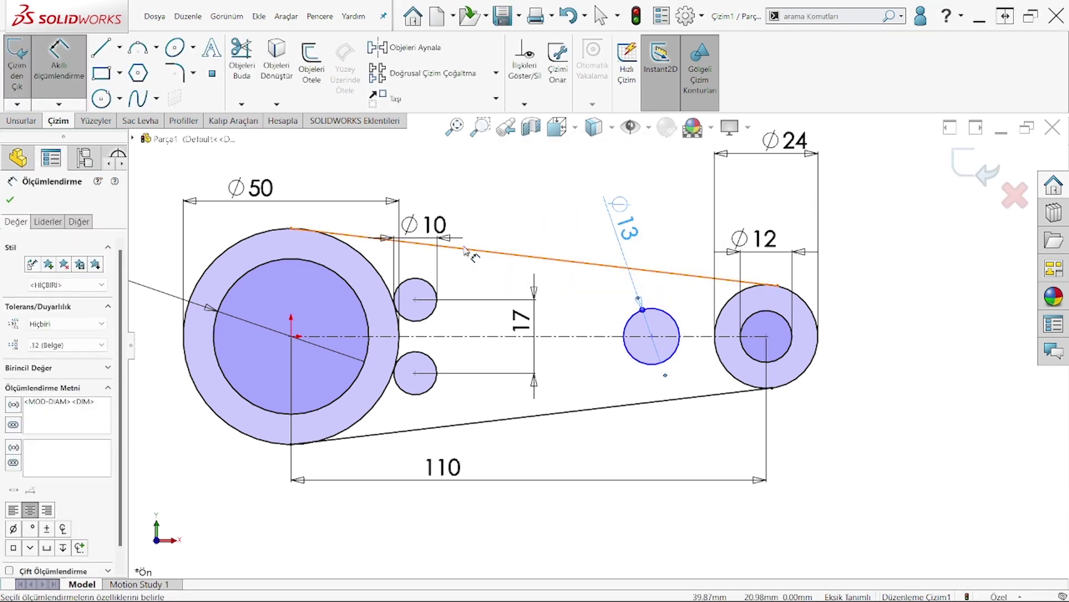
right_click(499, 201)
click(521, 210)
Step: Dimension the Ø13 circle's centre 90 from the large hub's centre
click(63, 62)
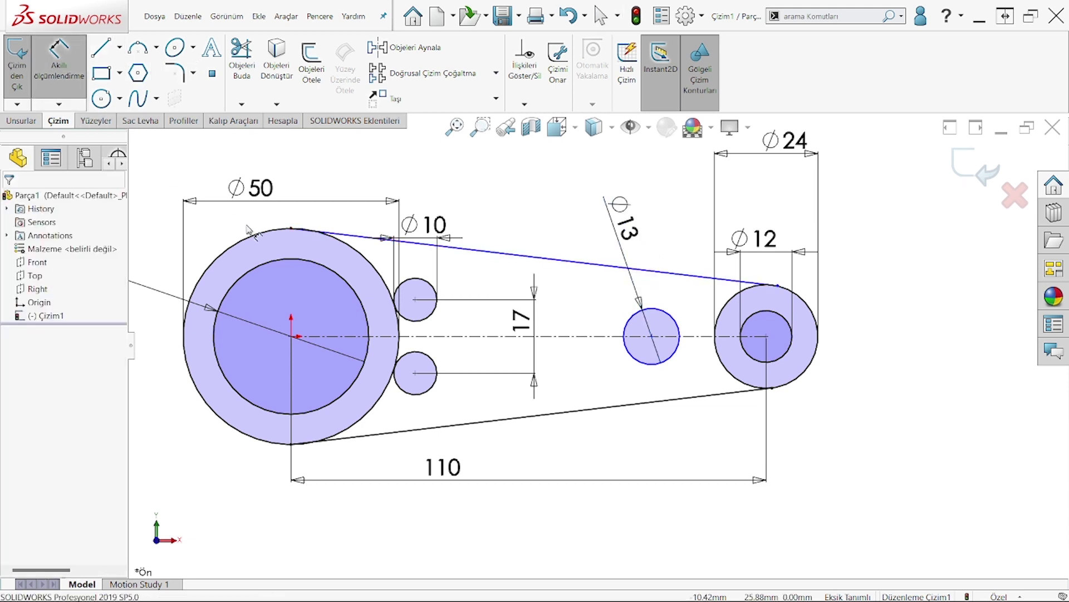
click(271, 265)
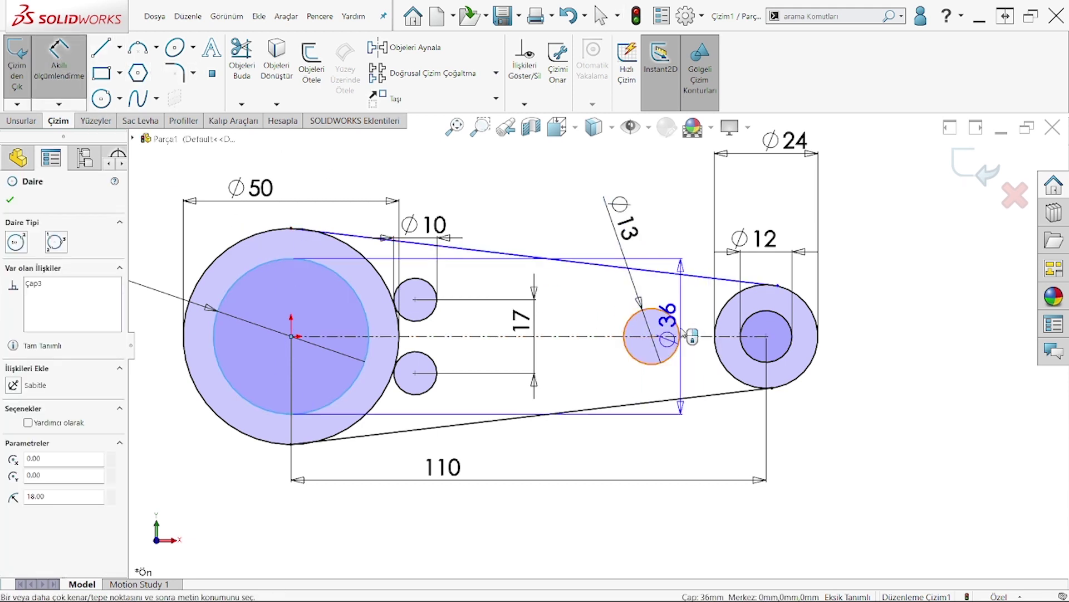
click(626, 335)
click(548, 446)
text(90)
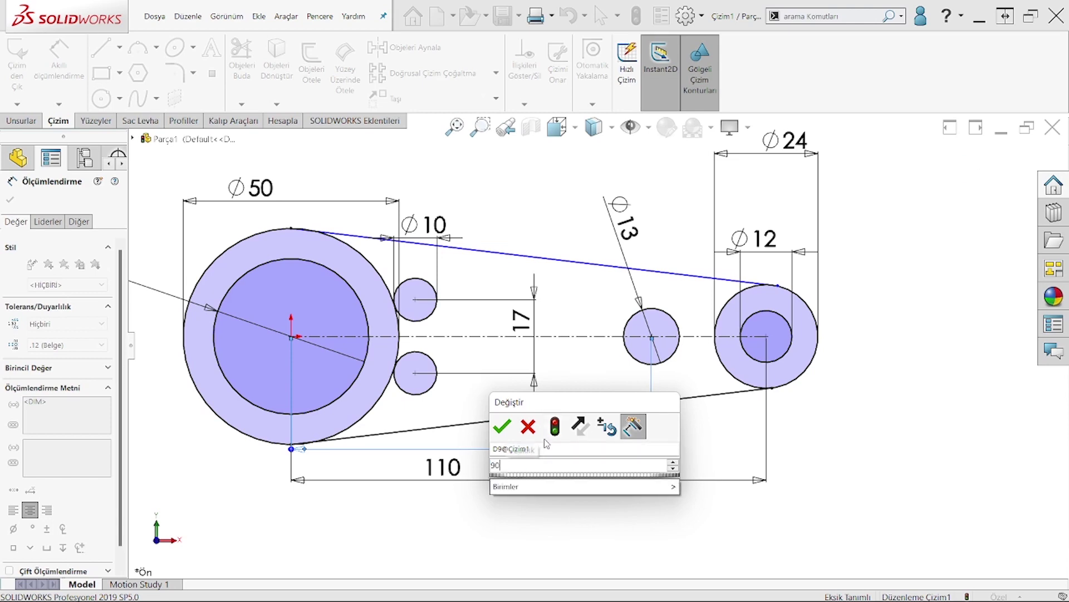
key(Return)
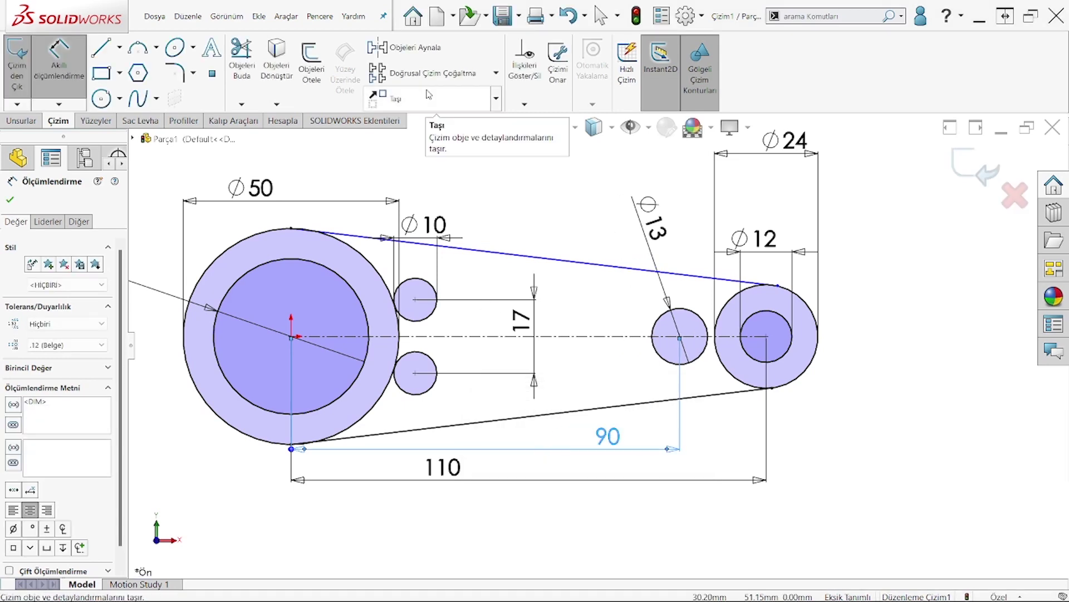
right_click(477, 167)
click(513, 219)
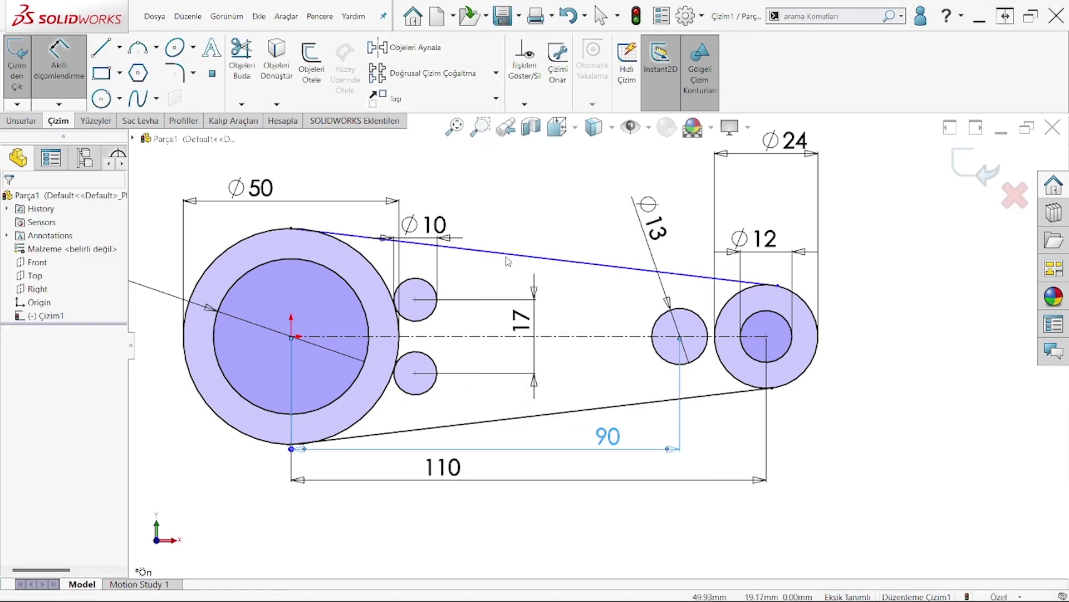
scroll(583, 314, up, 2)
scroll(584, 315, down, 2)
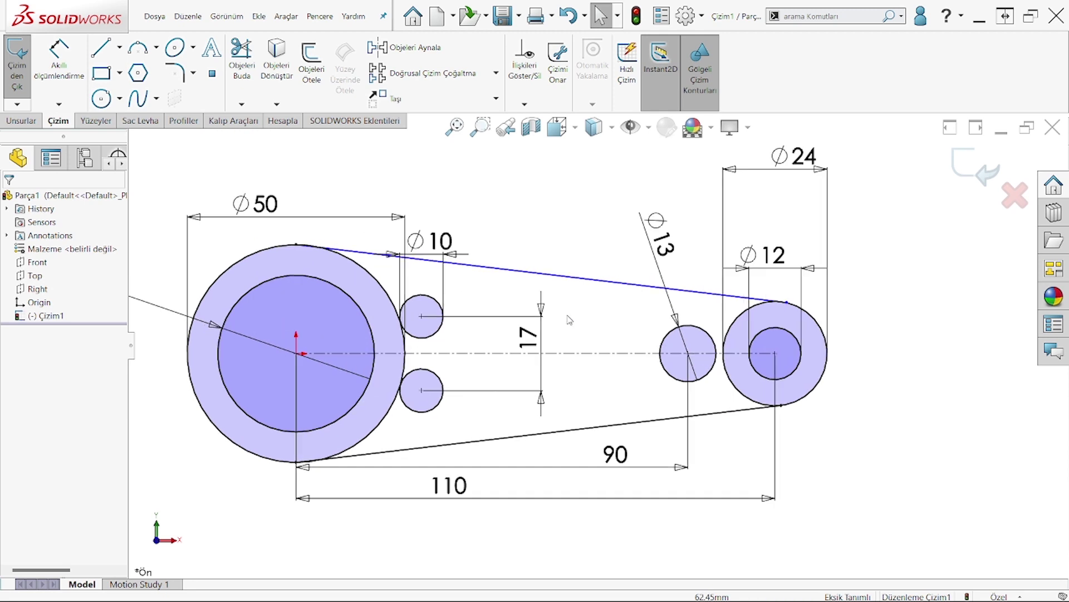
Step: Draw lines from the upper and lower Ø10 circles to the top and bottom of the Ø13 circle
click(102, 50)
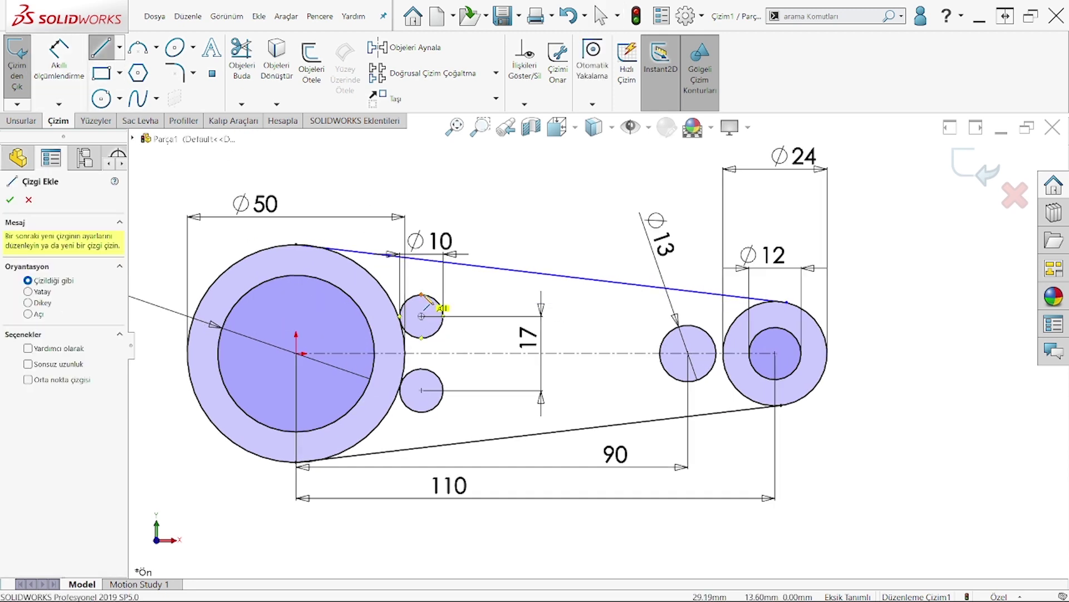
click(443, 309)
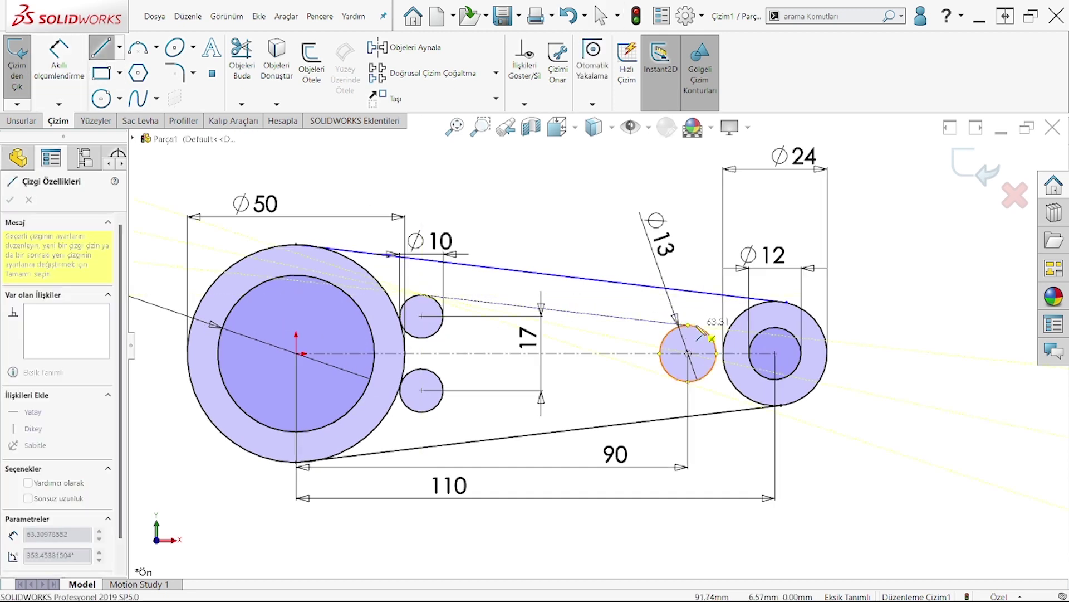
click(695, 325)
key(Escape)
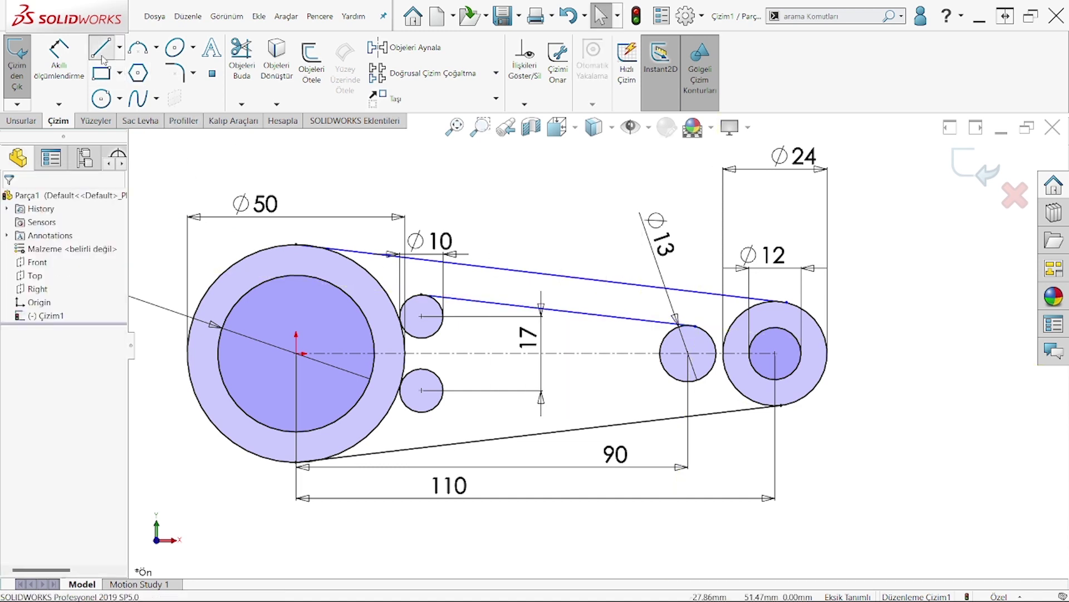
click(422, 412)
click(691, 381)
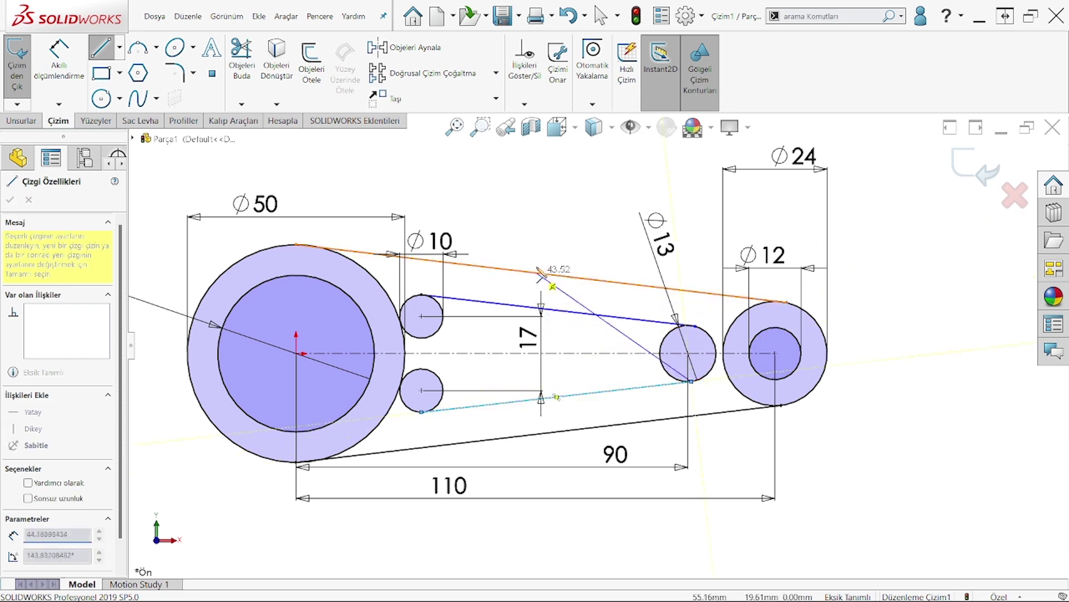
key(Escape)
key(Escape)
scroll(419, 358, down, 2)
scroll(419, 358, up, 1)
scroll(419, 358, down, 2)
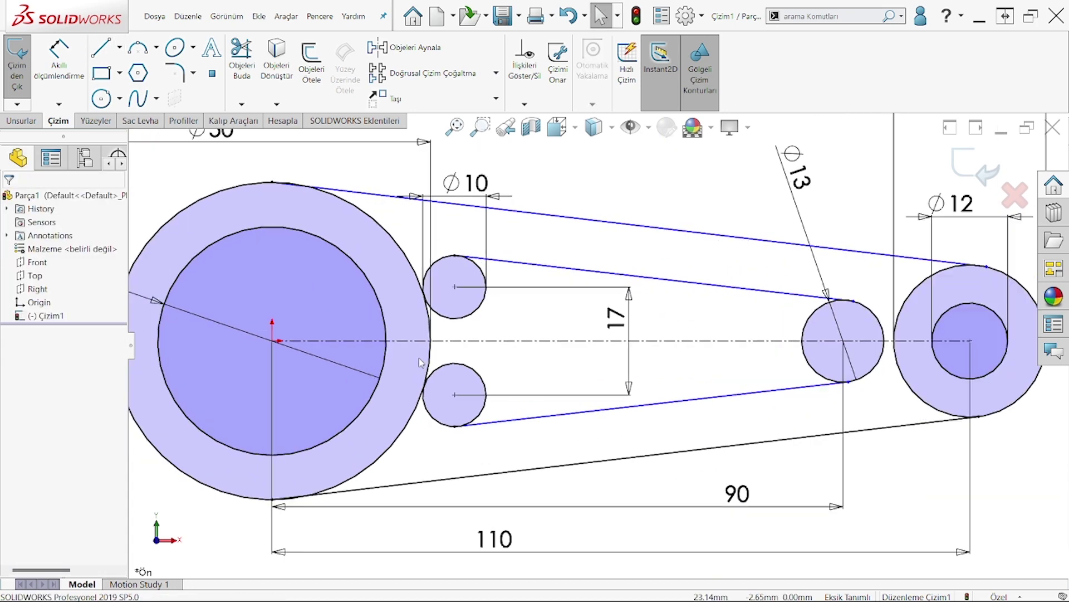
scroll(413, 363, down, 2)
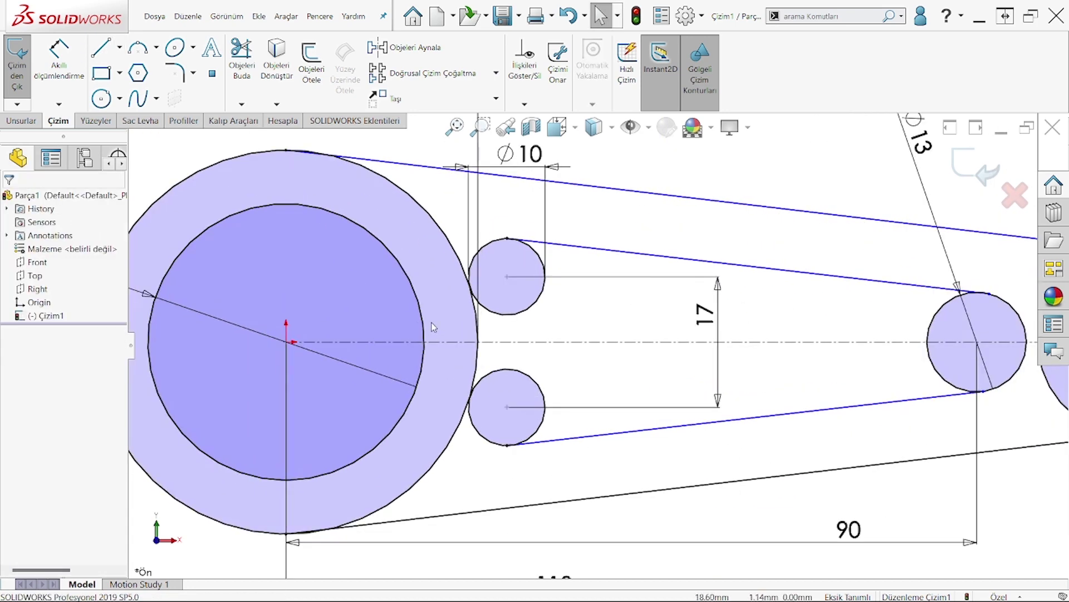
click(119, 47)
Step: Draw a vertical centreline and a diagonal centreline from the large hub's centre
click(148, 82)
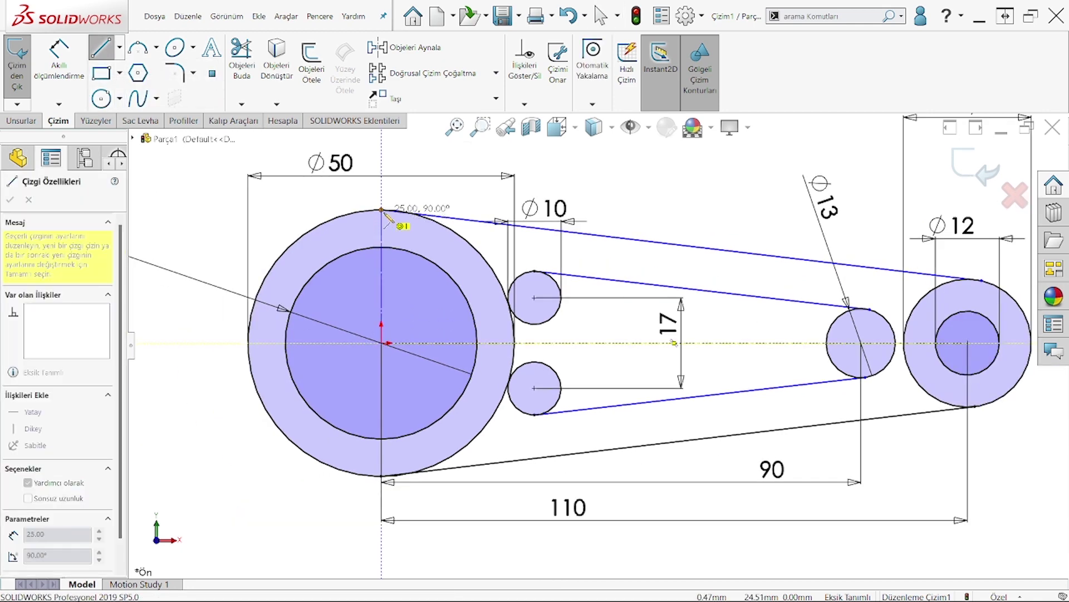
right_click(387, 203)
click(390, 212)
click(121, 49)
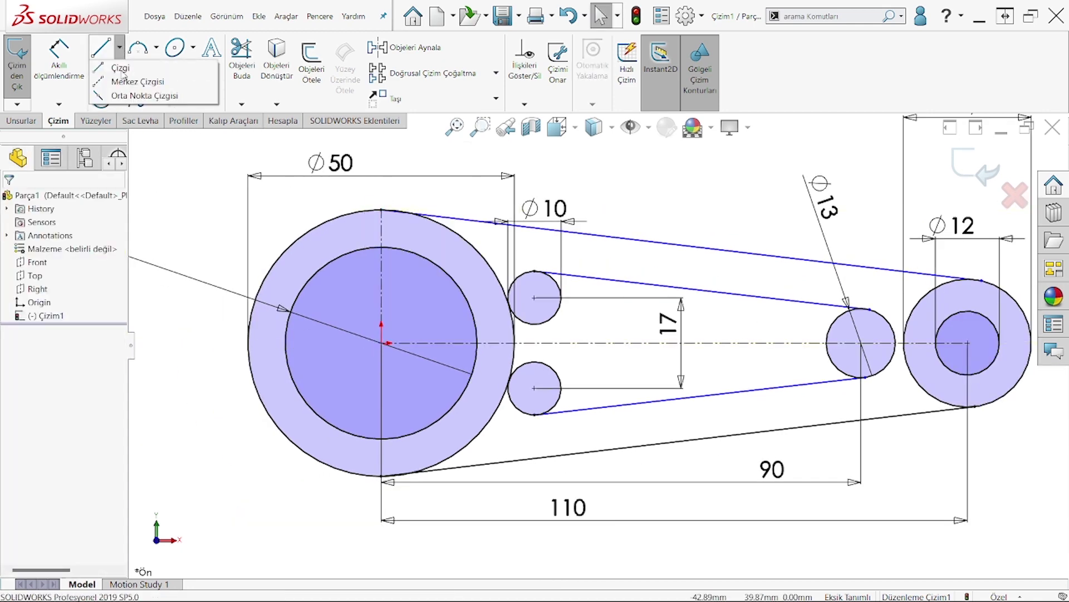
click(140, 79)
click(382, 343)
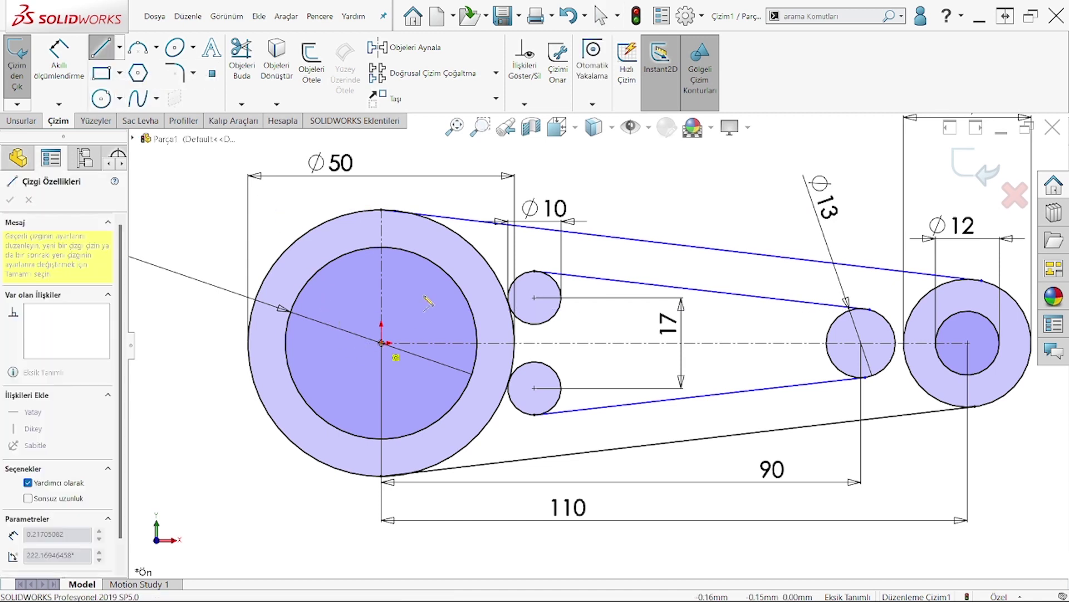
click(457, 261)
right_click(449, 200)
click(450, 209)
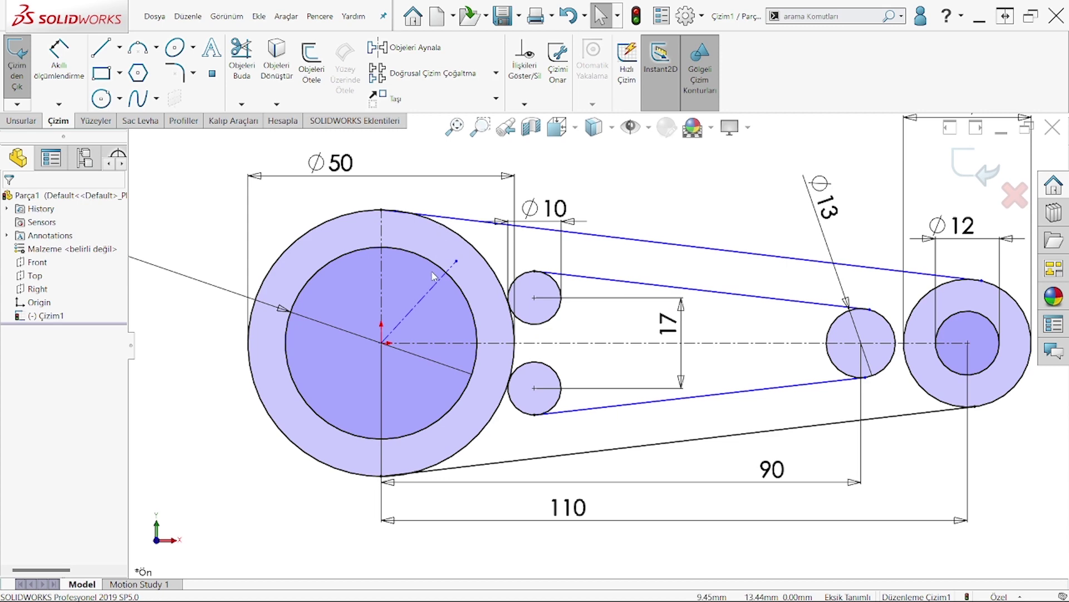
Step: Dimension the diagonal centreline to 22 mm long
scroll(433, 275, up, 2)
click(58, 56)
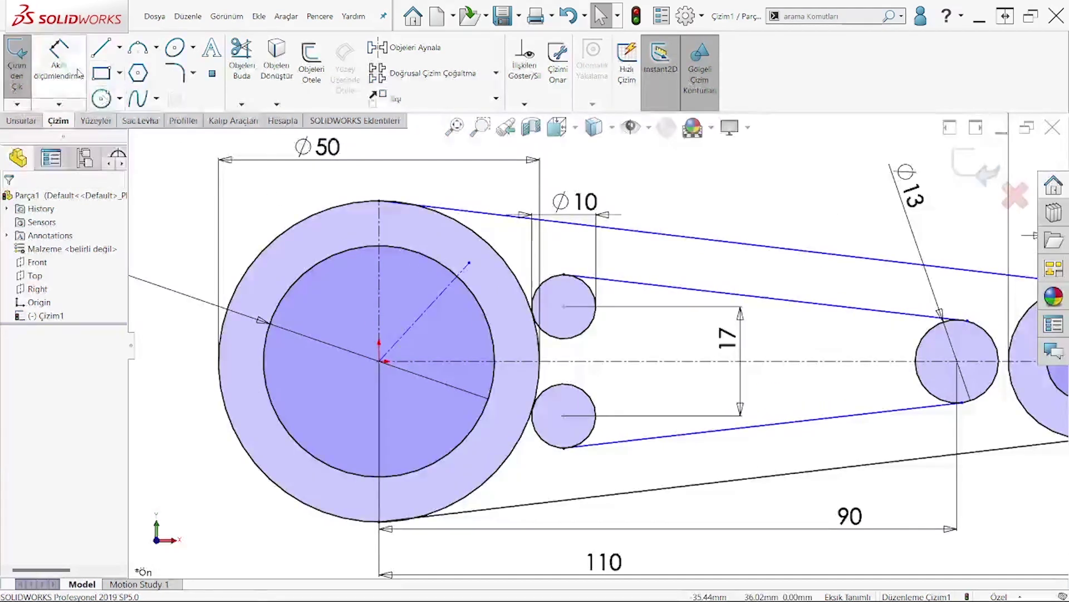
click(436, 312)
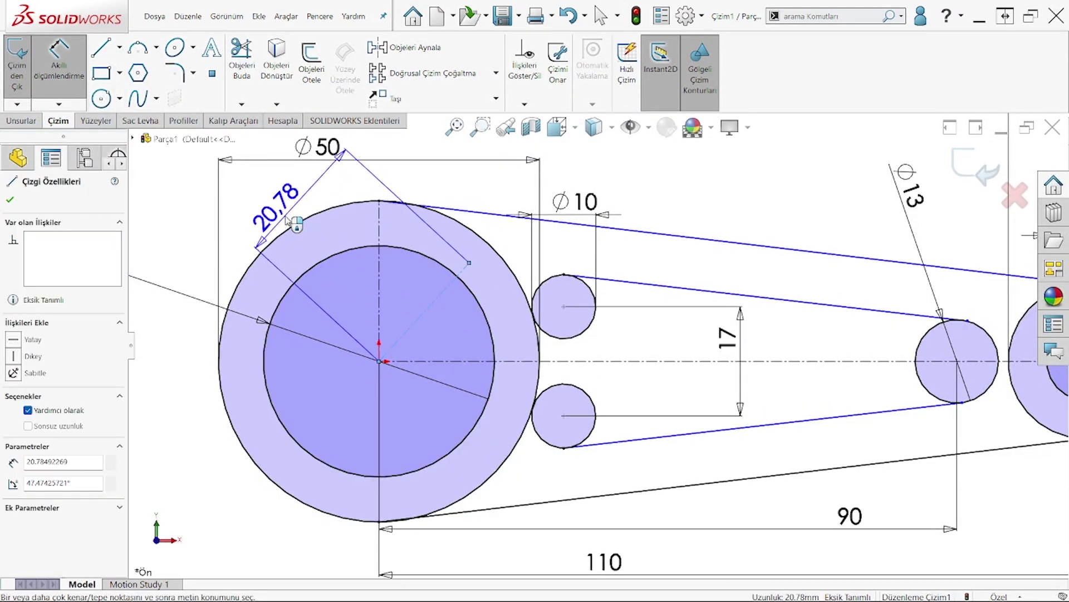
click(291, 220)
text(22)
key(Return)
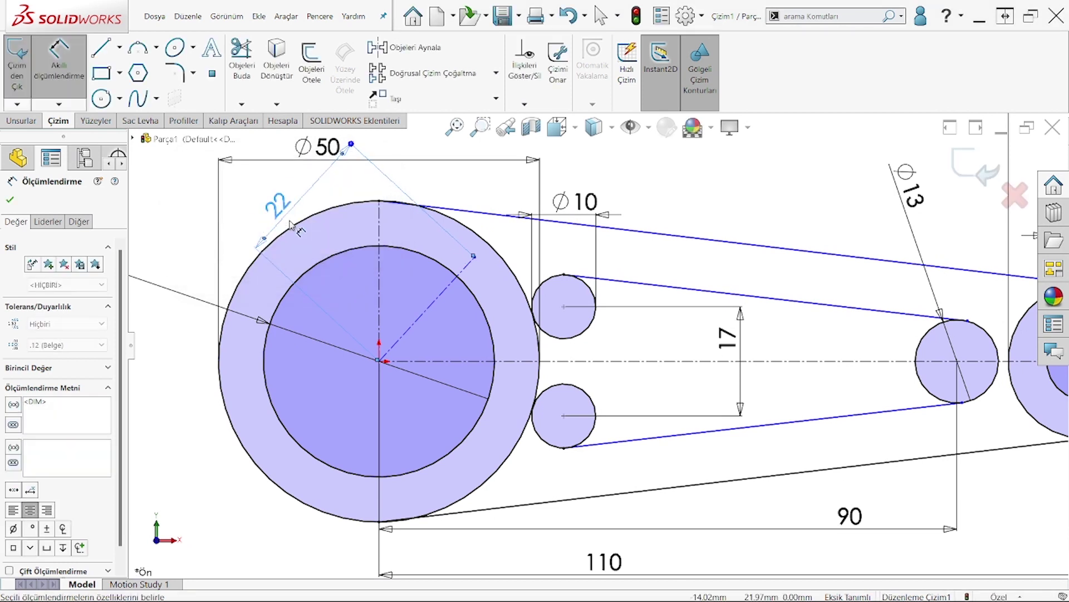
right_click(354, 245)
key(Escape)
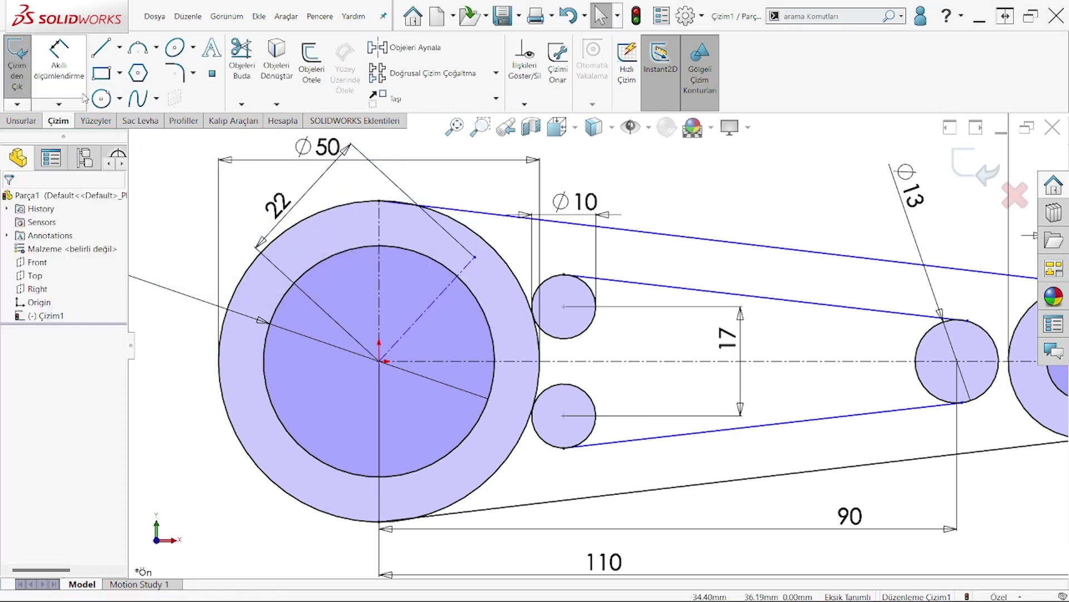
Step: Dimension the angle between the vertical and diagonal centrelines as 45°
click(380, 273)
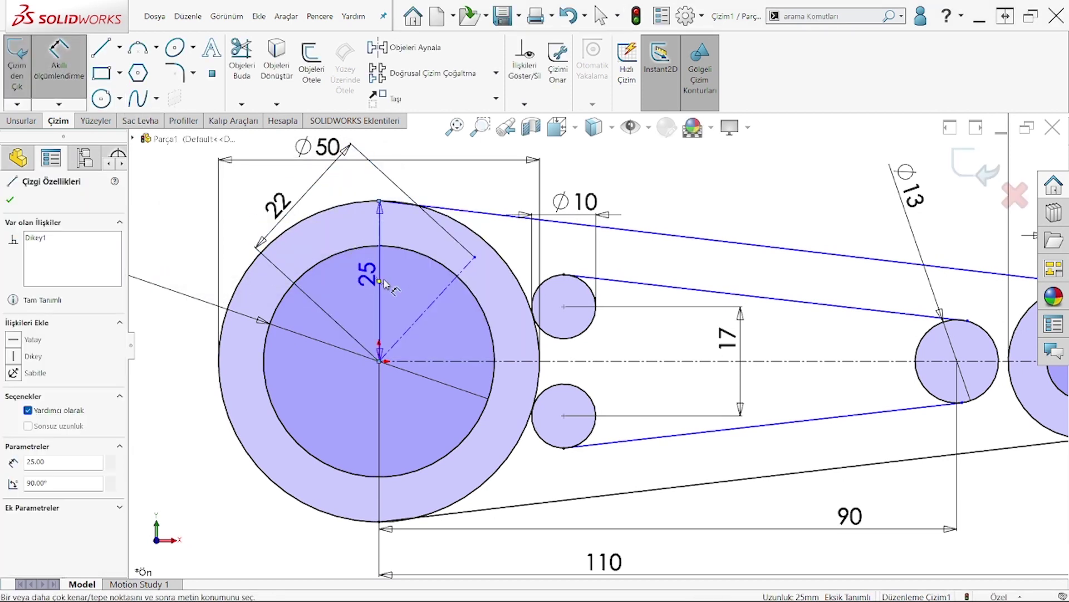
click(441, 294)
click(355, 280)
text(4)
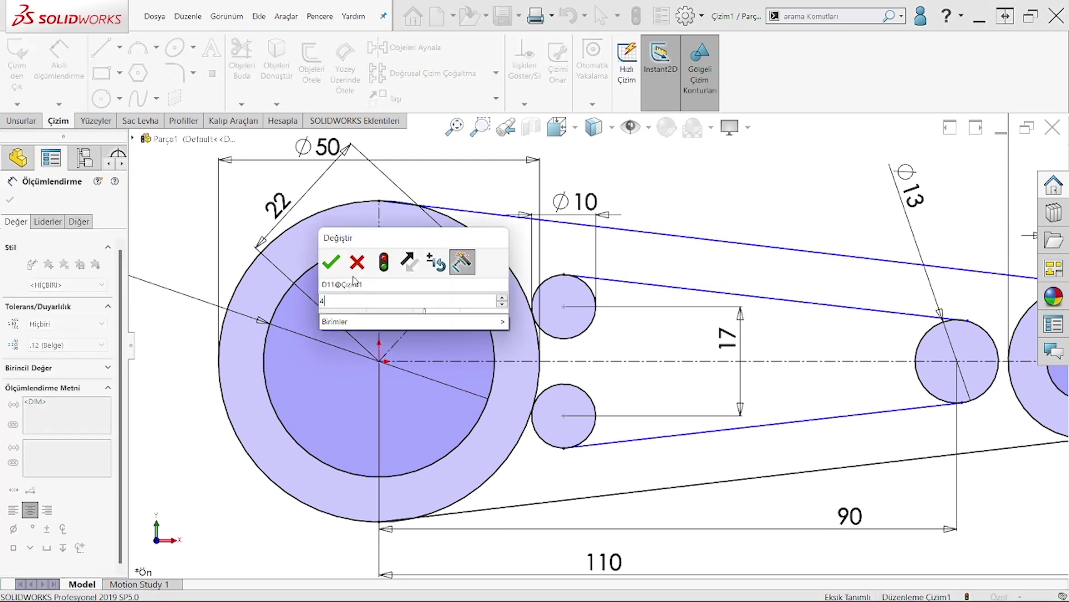
key(Return)
right_click(379, 274)
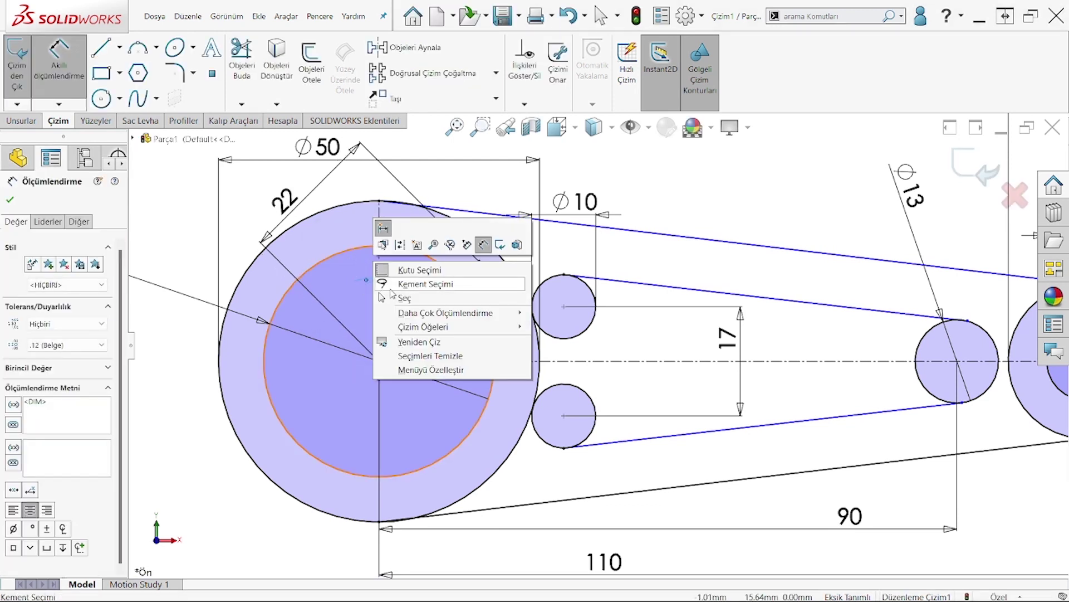
click(404, 298)
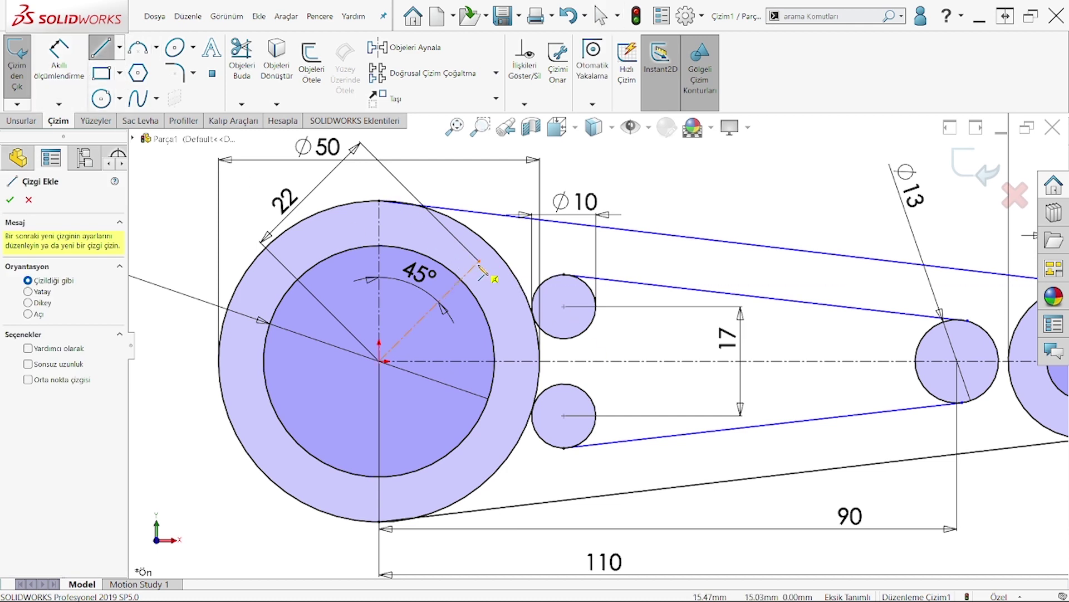
Step: Draw a midpoint line centred across the end of the 45° centreline
click(120, 47)
click(139, 95)
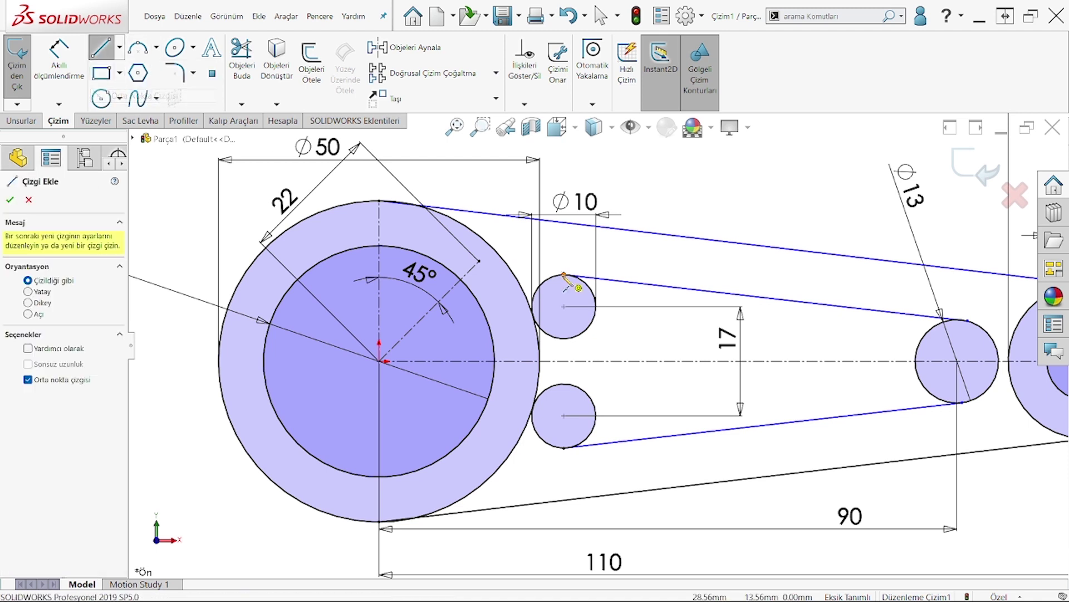
click(478, 261)
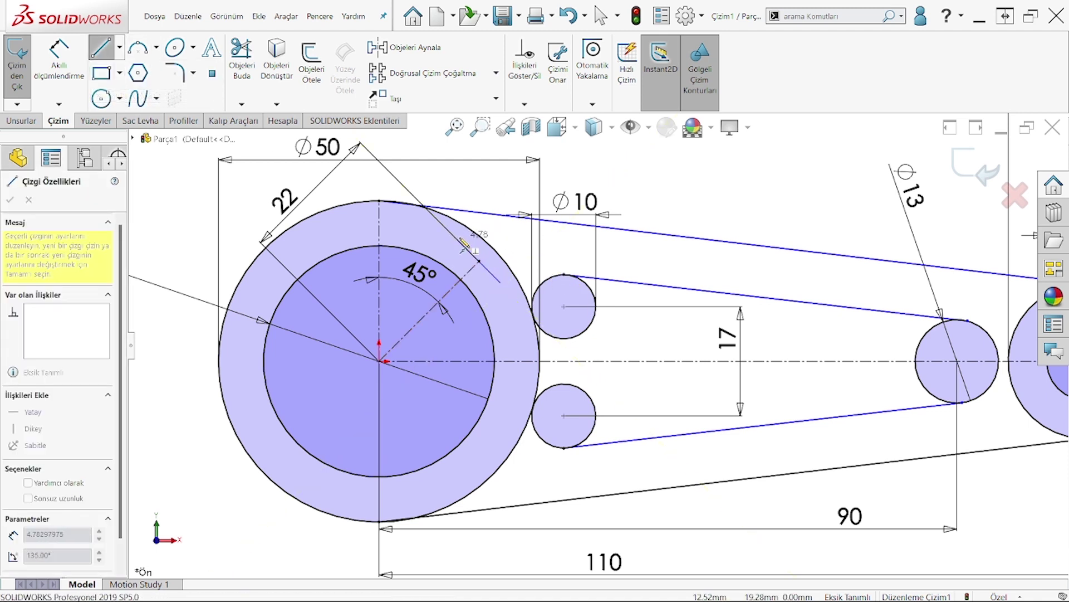
click(451, 235)
right_click(384, 224)
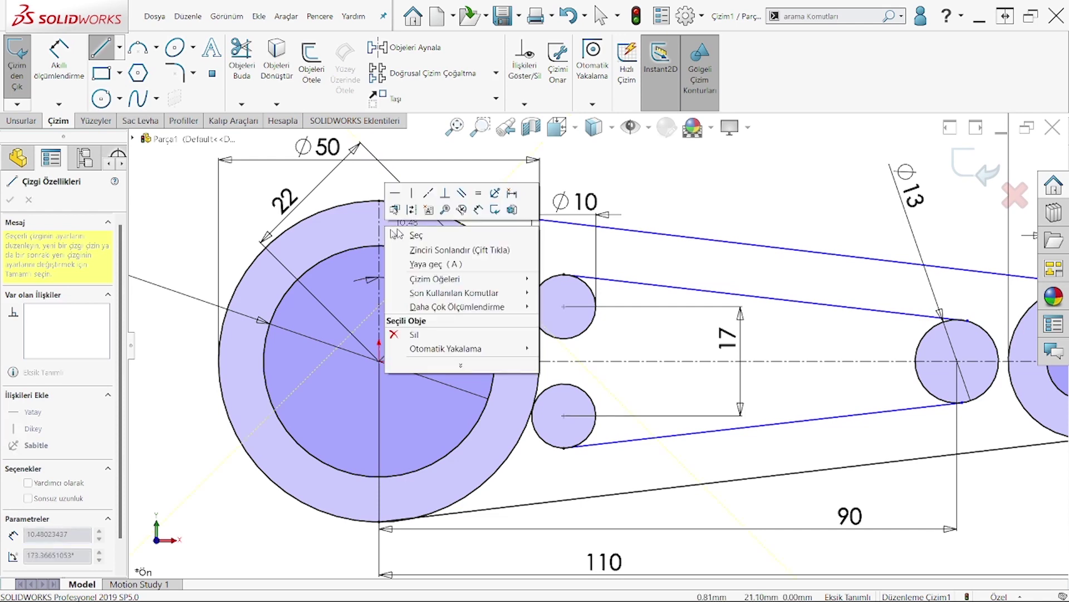
click(415, 234)
scroll(532, 273, down, 3)
Step: Dimension the crossing line to a 10 mm slot width
click(71, 80)
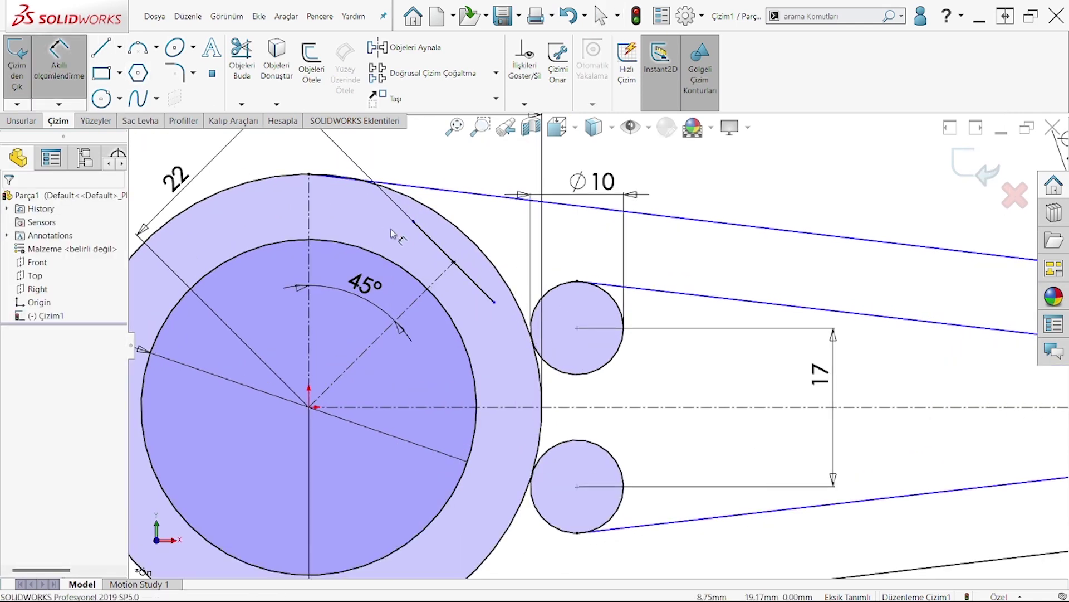
click(425, 230)
click(529, 179)
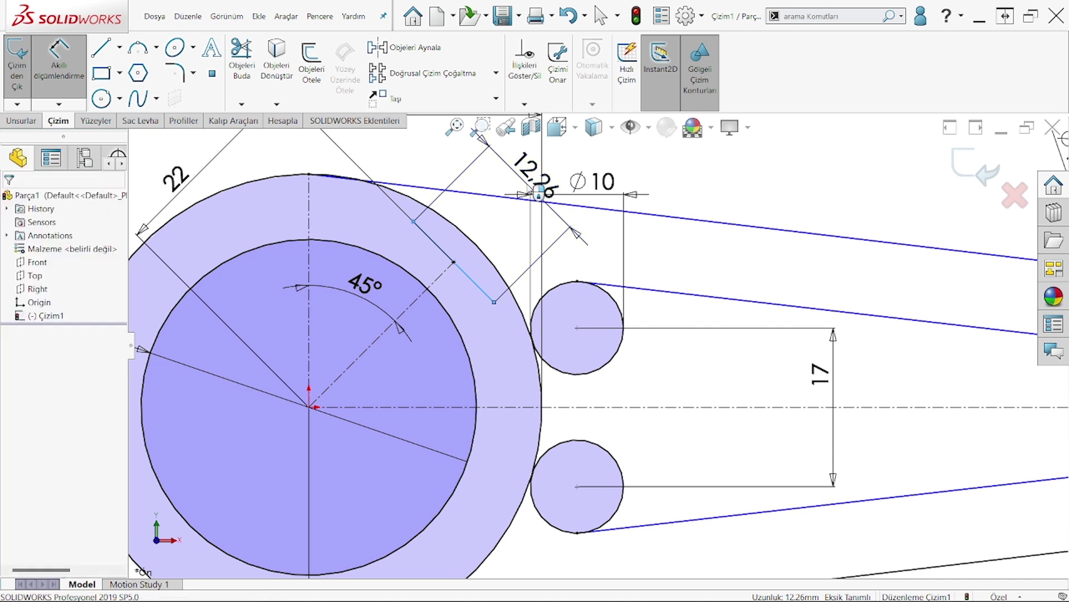
text(10)
key(Return)
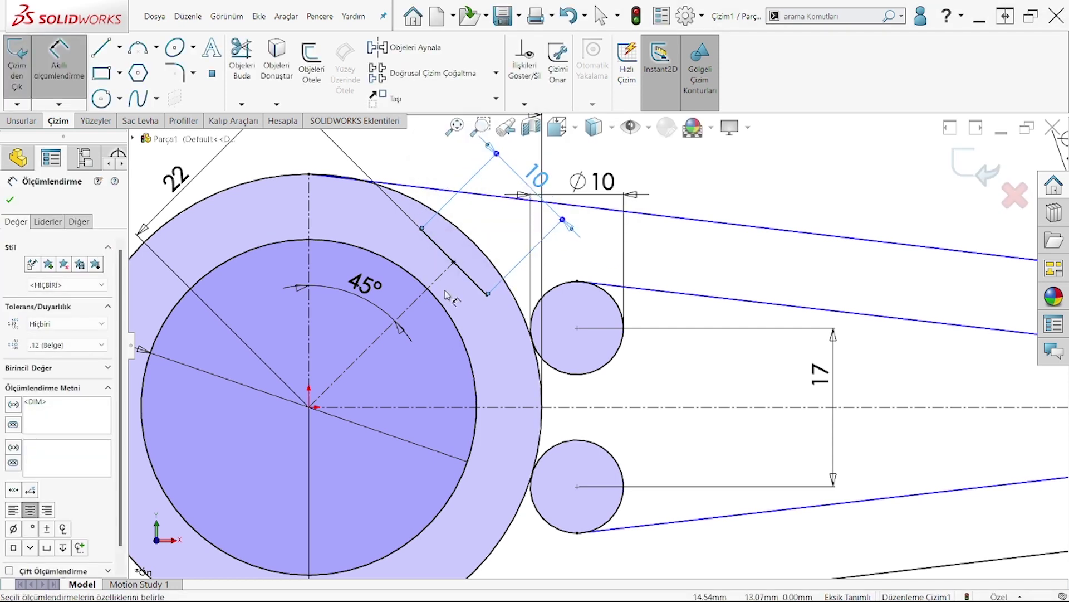
click(431, 254)
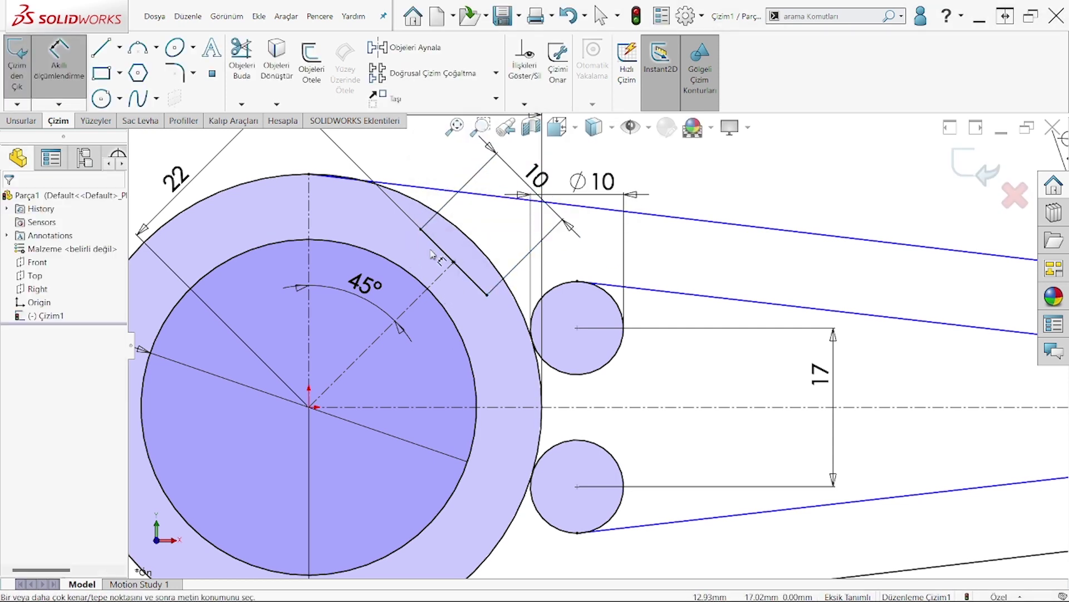
click(453, 265)
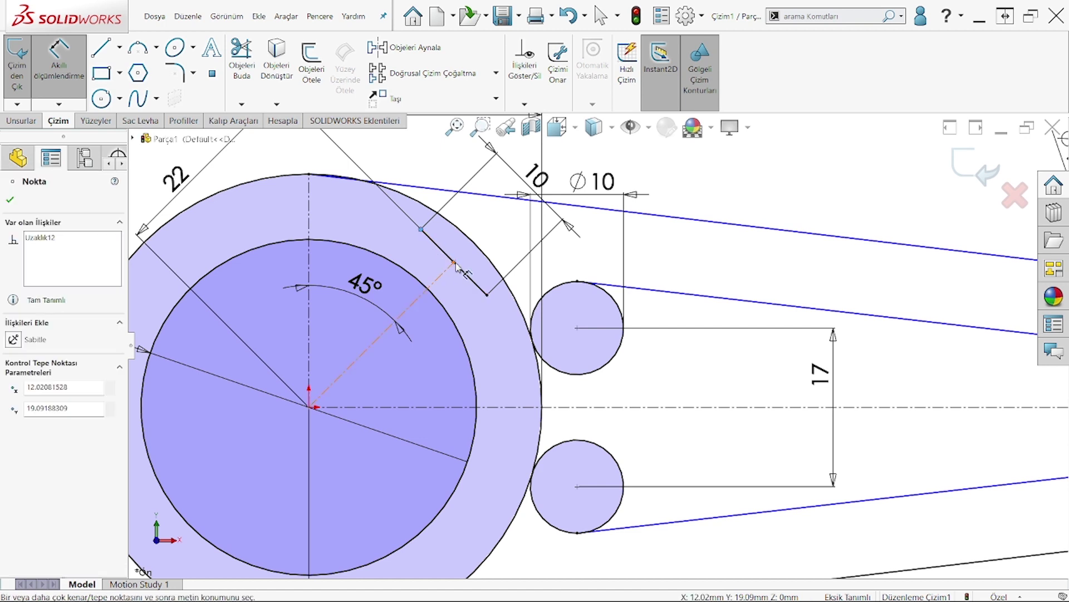
click(456, 267)
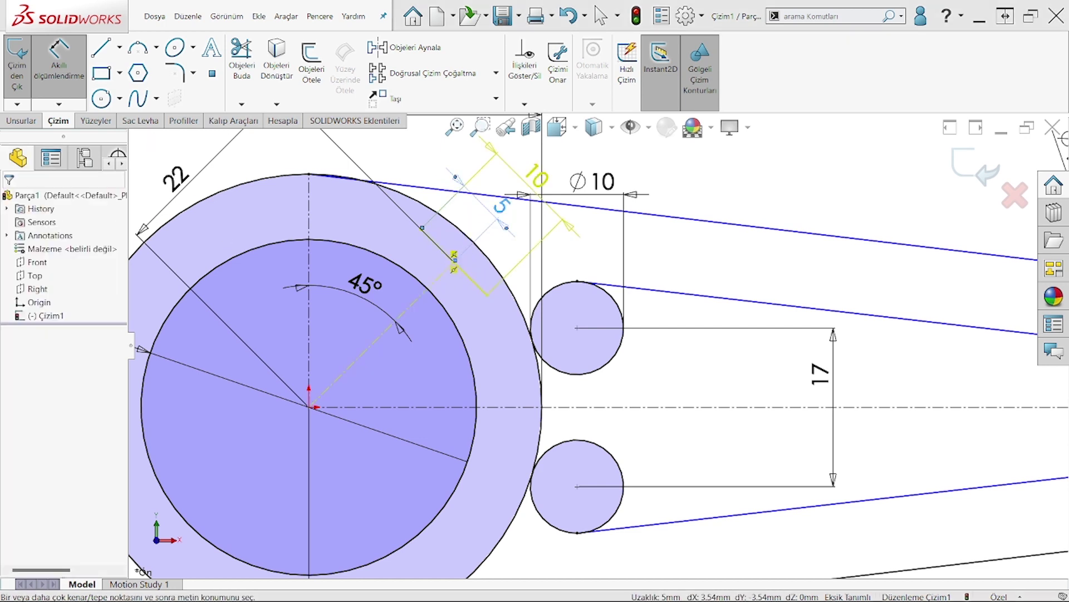
key(Escape)
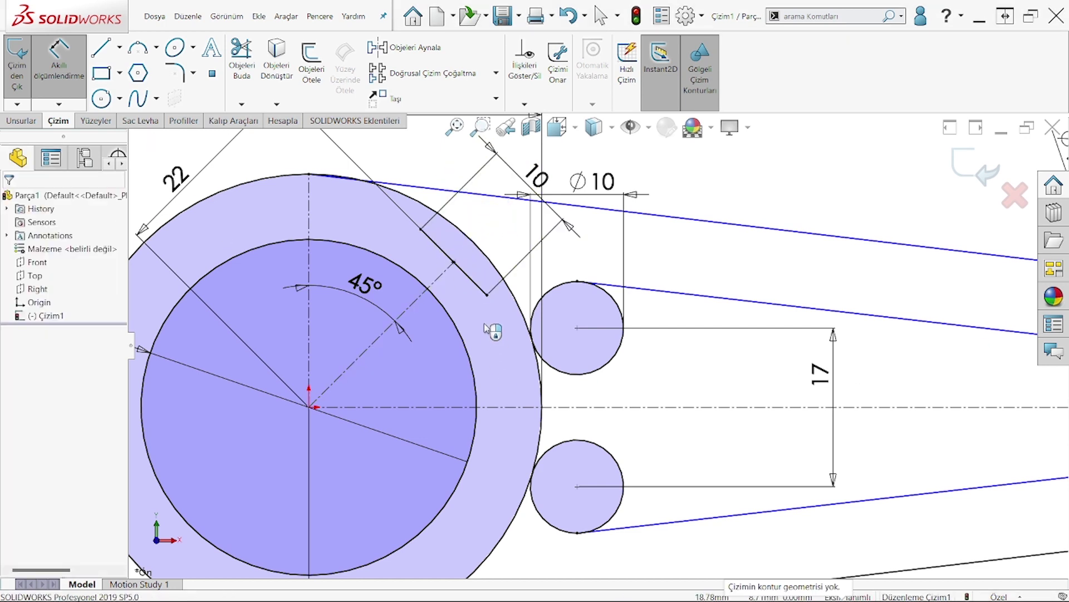
scroll(443, 342, up, 2)
click(101, 47)
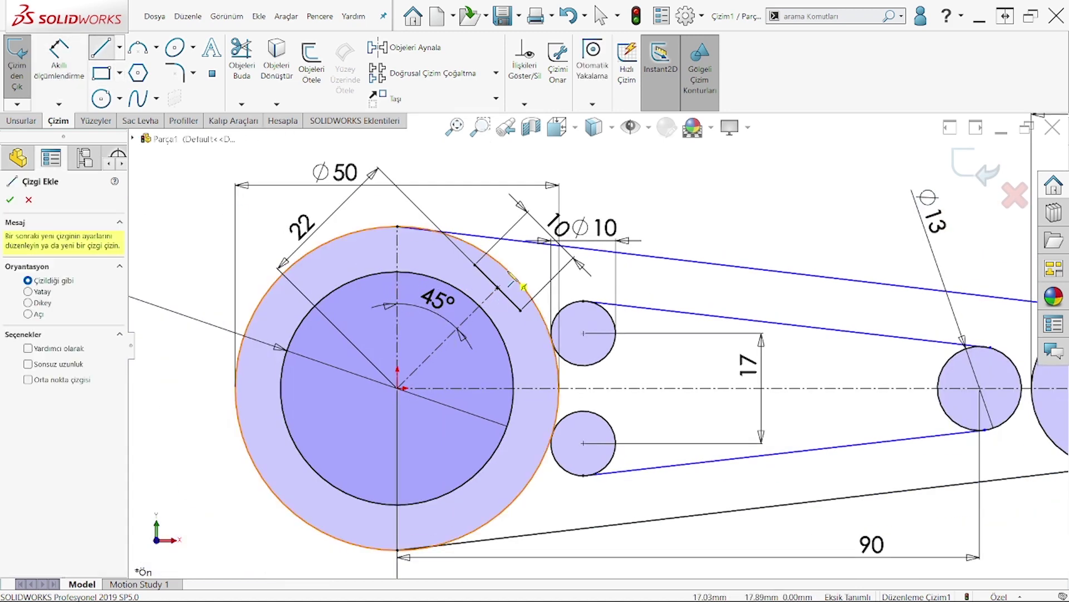
Step: Draw two short lines from the slot's lower corners down to the Ø36 inner circle
click(491, 279)
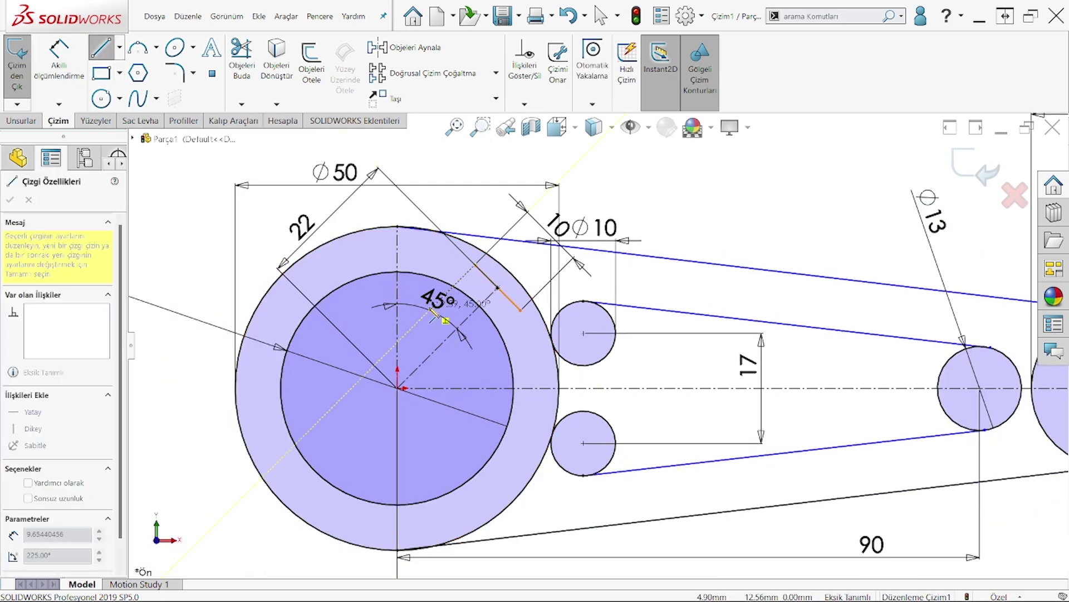
double_click(432, 310)
key(Escape)
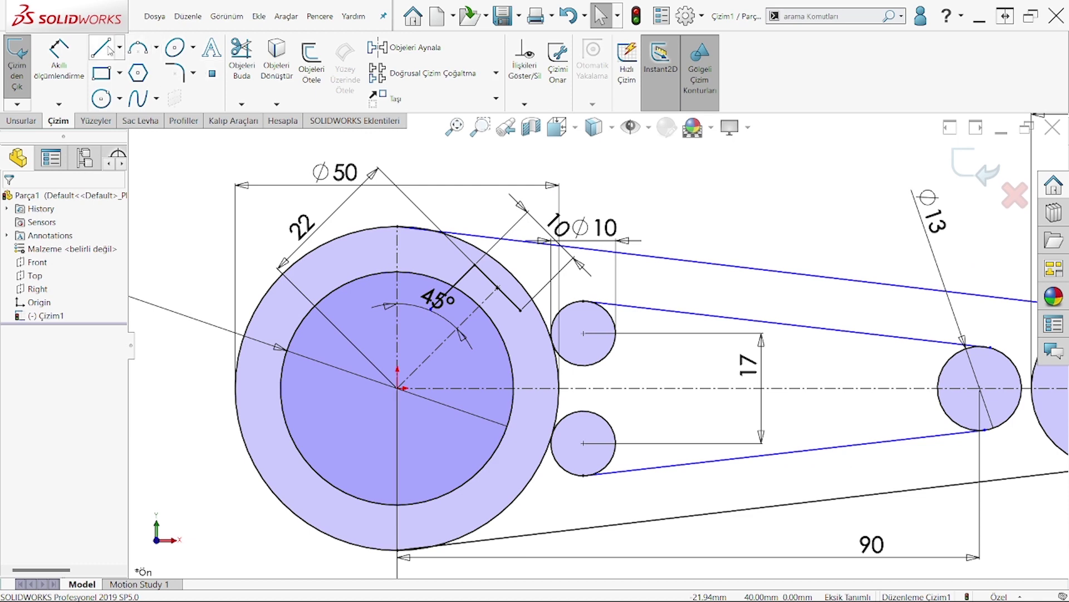
click(110, 51)
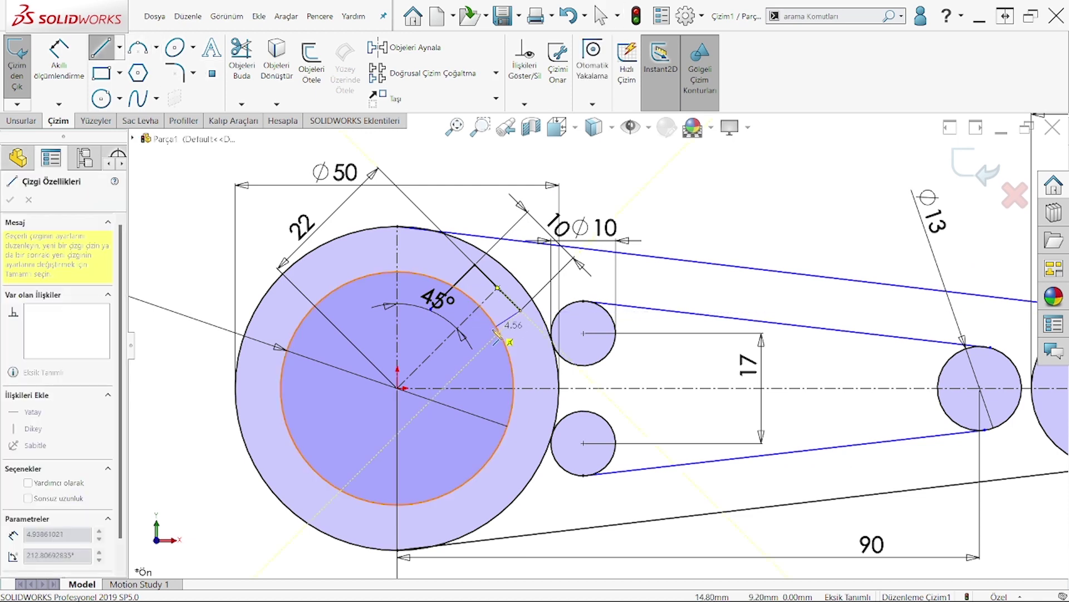
click(489, 343)
right_click(615, 307)
click(635, 324)
scroll(501, 309, up, 3)
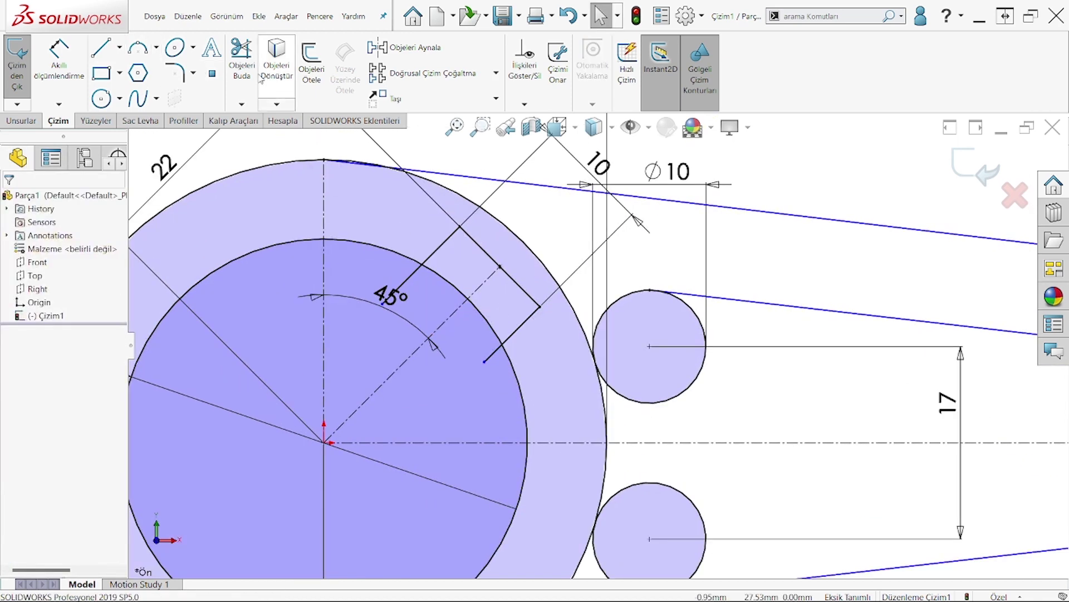
click(242, 55)
Step: Trim the inner and outer circle arcs inside the slot, plus the large outer arc and the lower small circle
drag(407, 294, 381, 278)
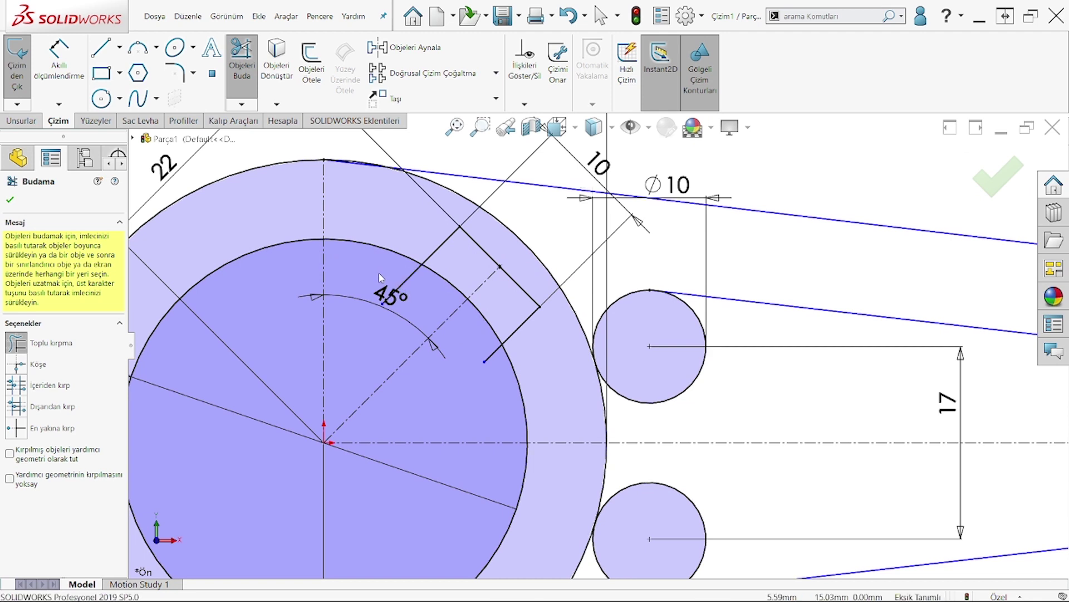
scroll(407, 318, up, 1)
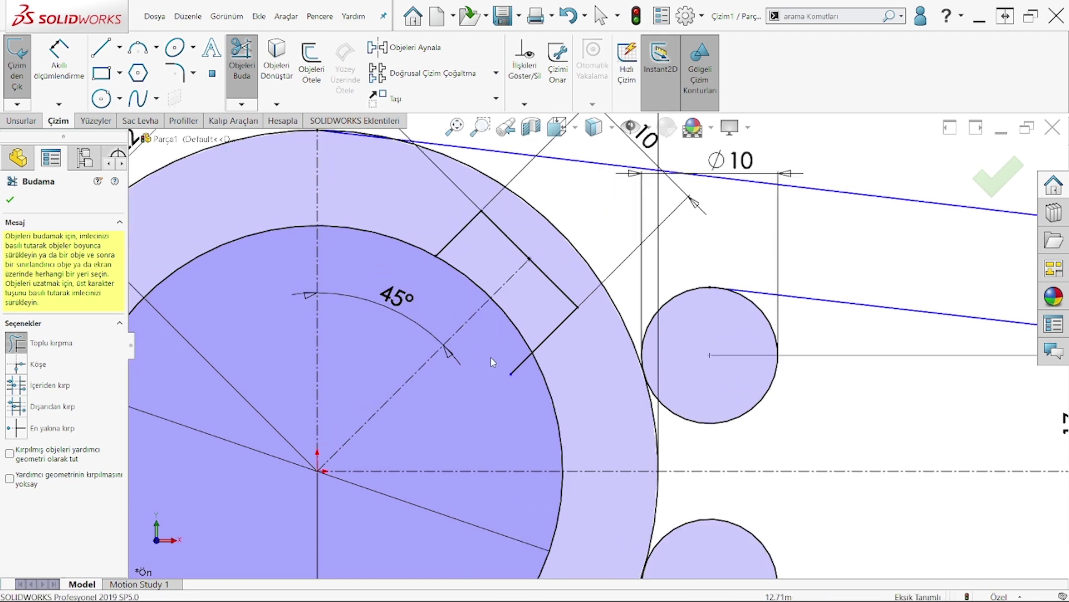
drag(490, 352, 515, 301)
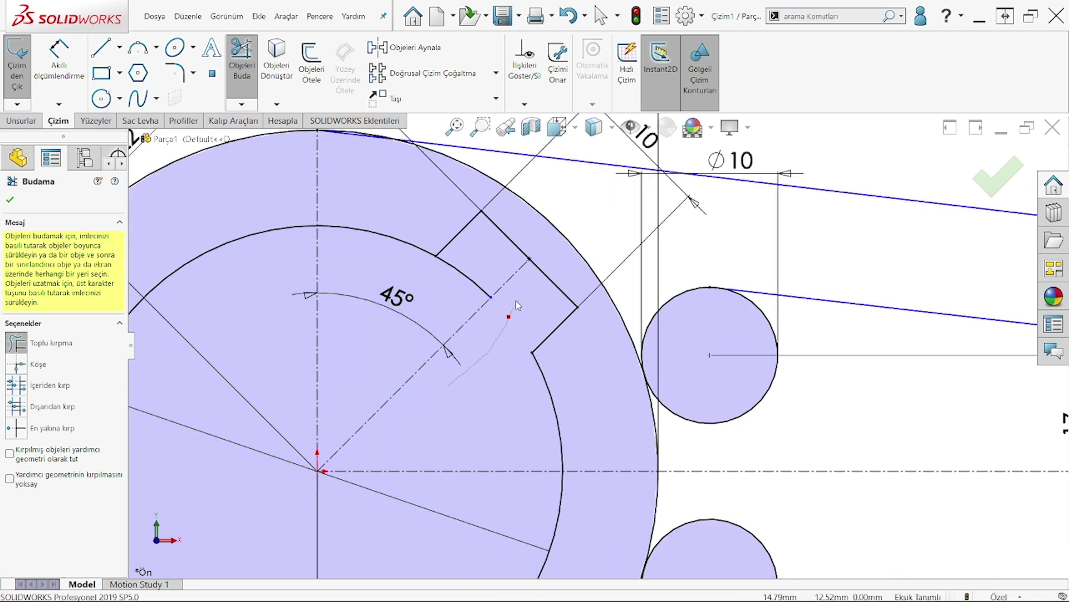
scroll(563, 400, down, 2)
scroll(668, 401, down, 2)
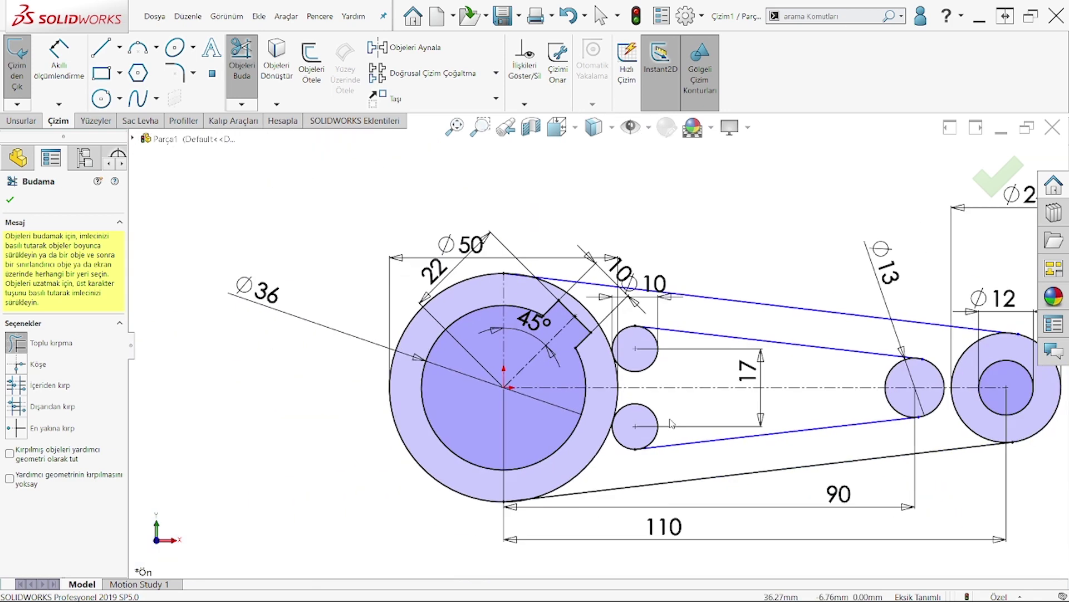
scroll(747, 404, down, 1)
scroll(724, 396, up, 2)
scroll(557, 379, up, 1)
scroll(490, 365, up, 2)
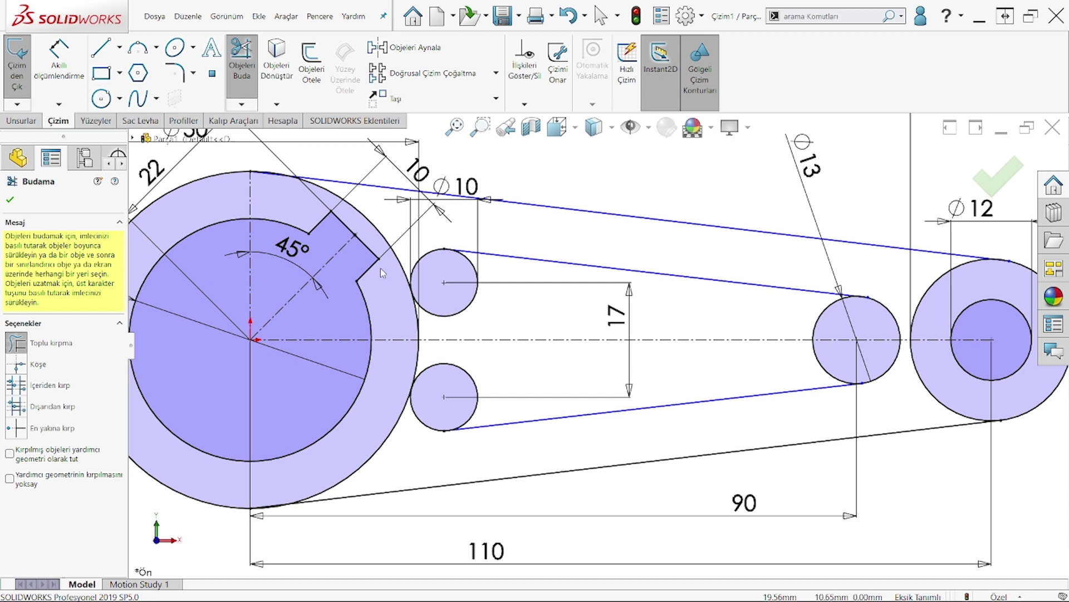
drag(381, 269, 404, 244)
drag(368, 414, 398, 449)
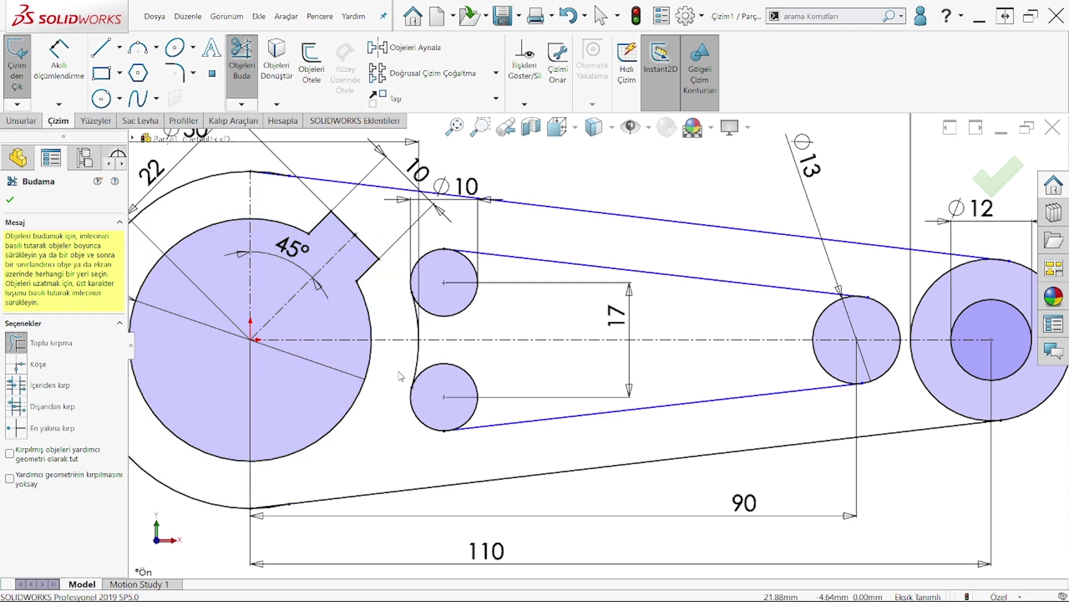
drag(462, 396, 490, 364)
Step: Trim the Ø10 and Ø13 circles into end arcs and remove the small arc overlapping the belt line
drag(478, 297, 471, 293)
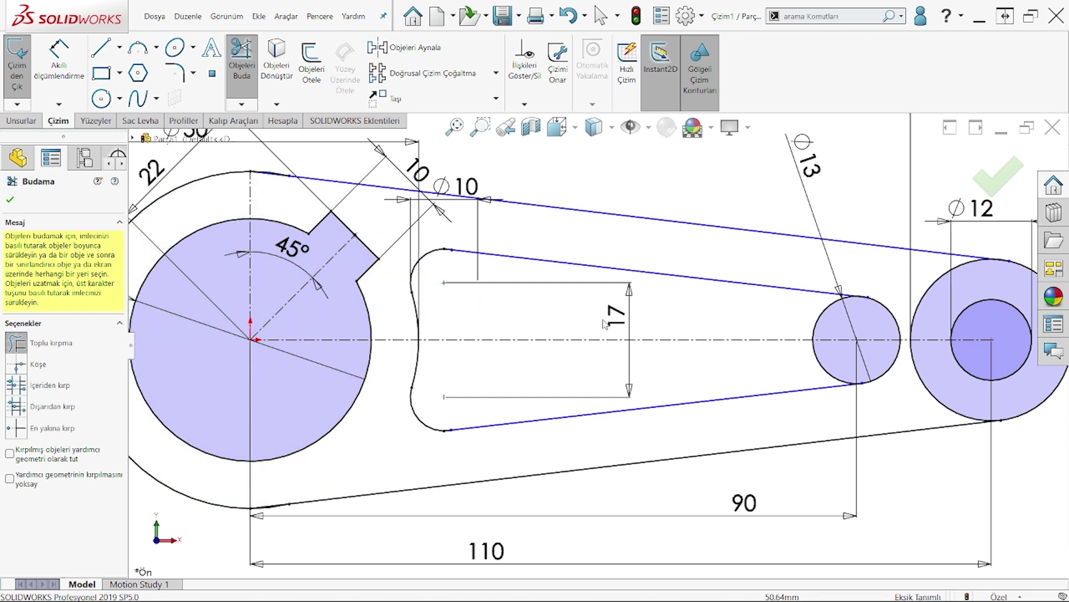
scroll(606, 324, down, 2)
scroll(641, 345, down, 1)
drag(692, 366, 714, 331)
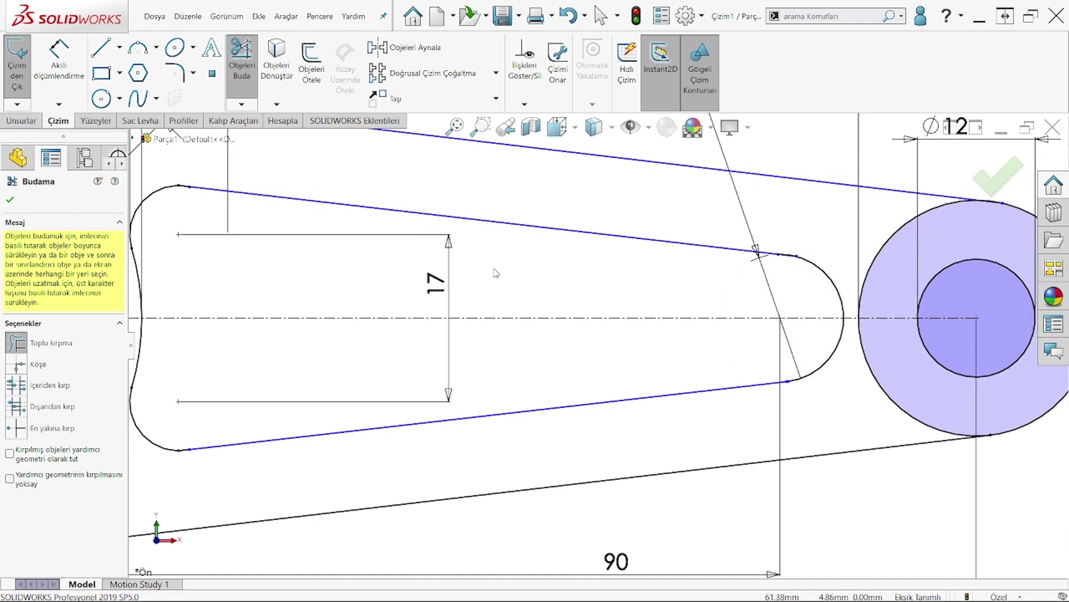
scroll(347, 218, down, 2)
scroll(363, 220, down, 2)
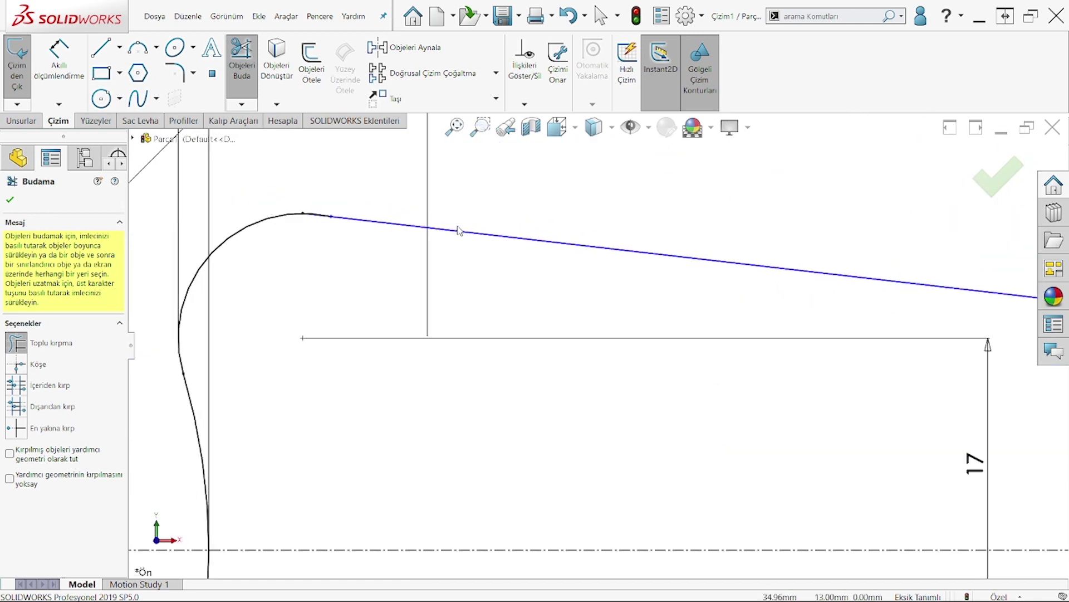
scroll(390, 222, down, 2)
scroll(413, 224, down, 1)
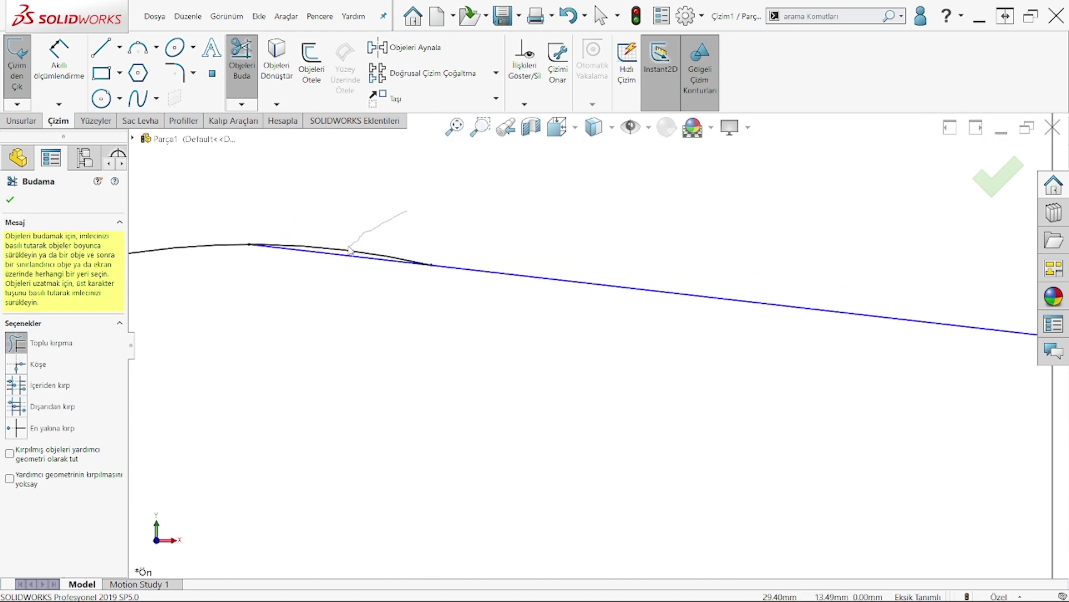
drag(350, 250, 366, 232)
scroll(677, 348, up, 2)
scroll(850, 437, up, 3)
scroll(898, 431, up, 2)
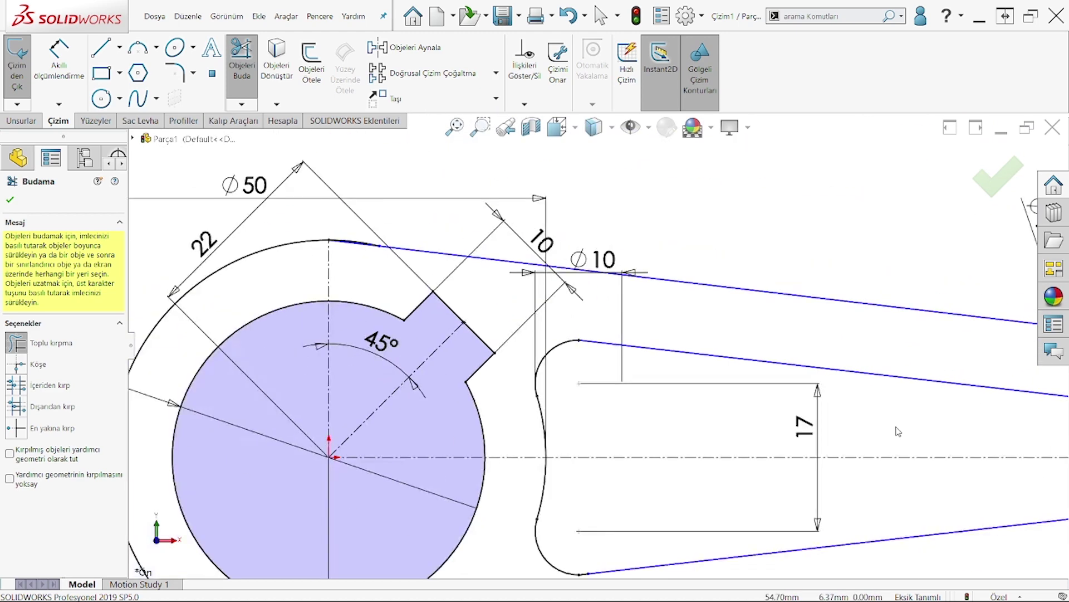
scroll(898, 431, up, 2)
scroll(937, 404, down, 3)
scroll(566, 229, down, 2)
scroll(588, 287, down, 2)
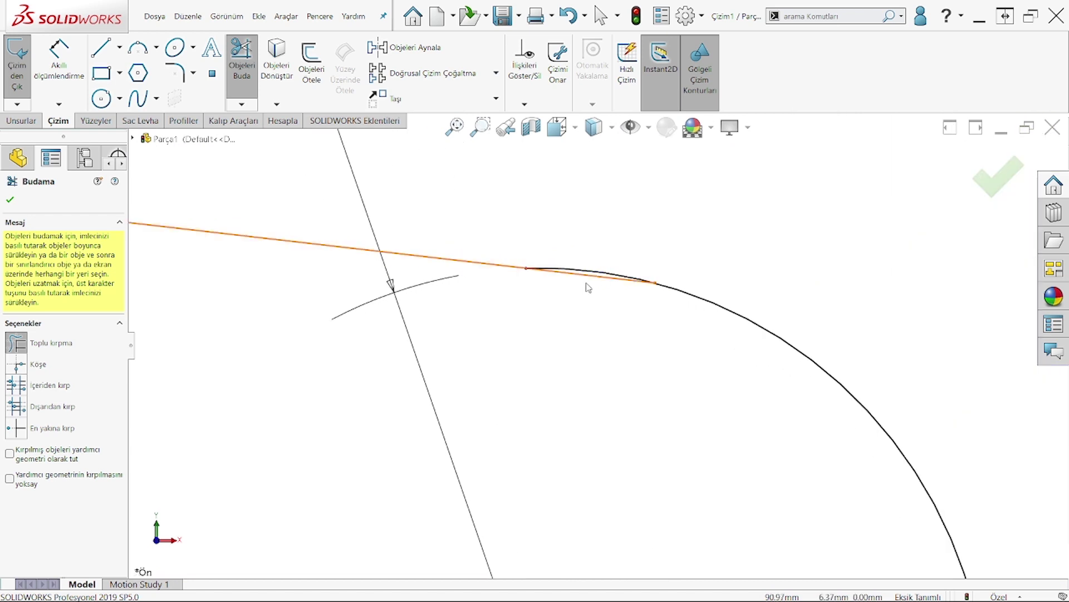
scroll(656, 354, up, 3)
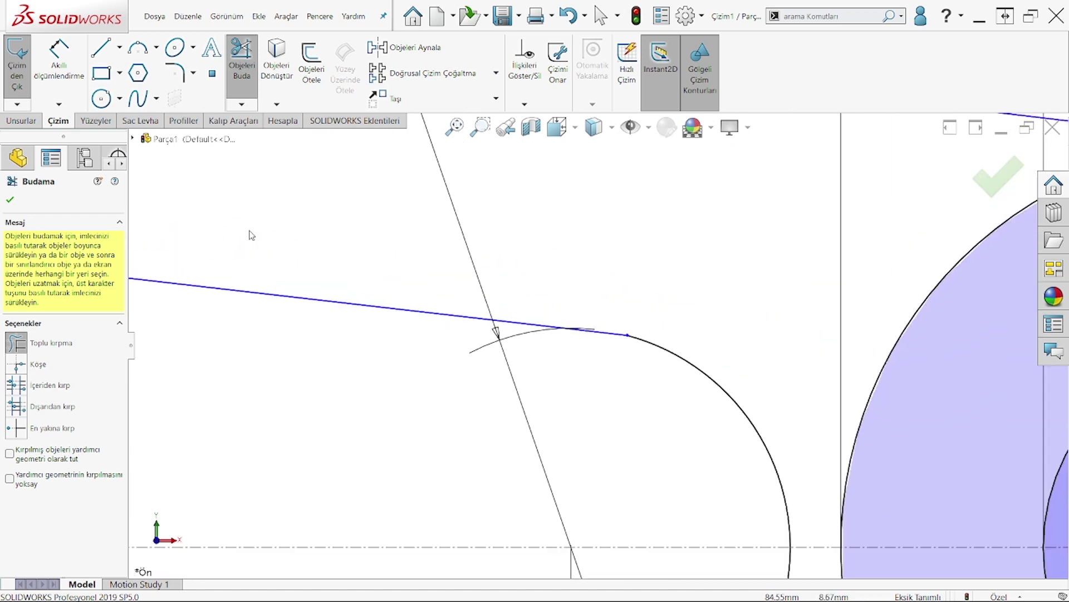
Step: Finish trimming and make a straight edge tangent to its adjoining arc
click(10, 200)
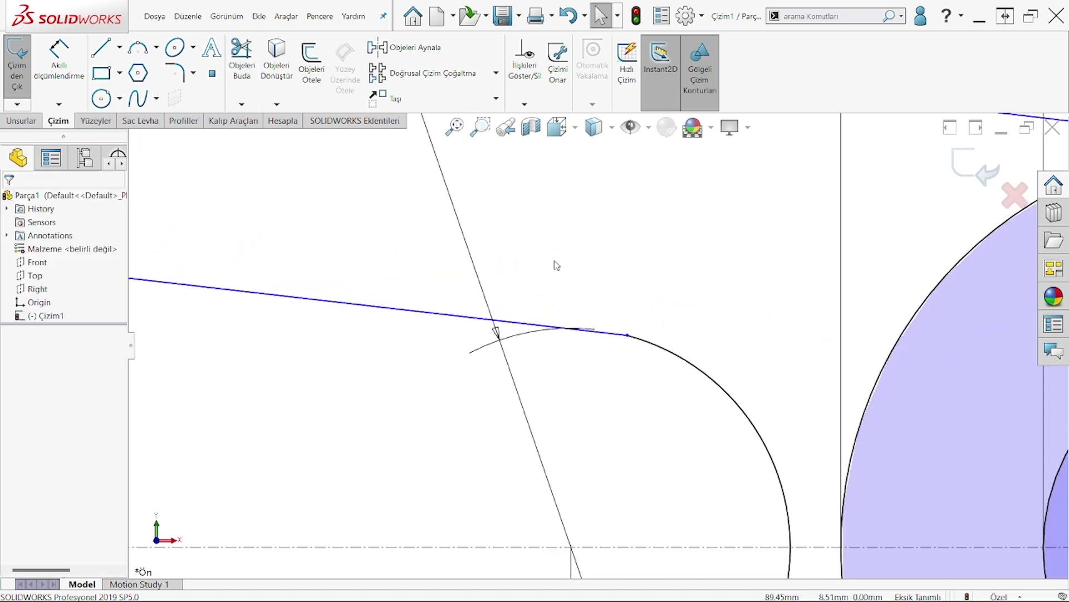
click(640, 341)
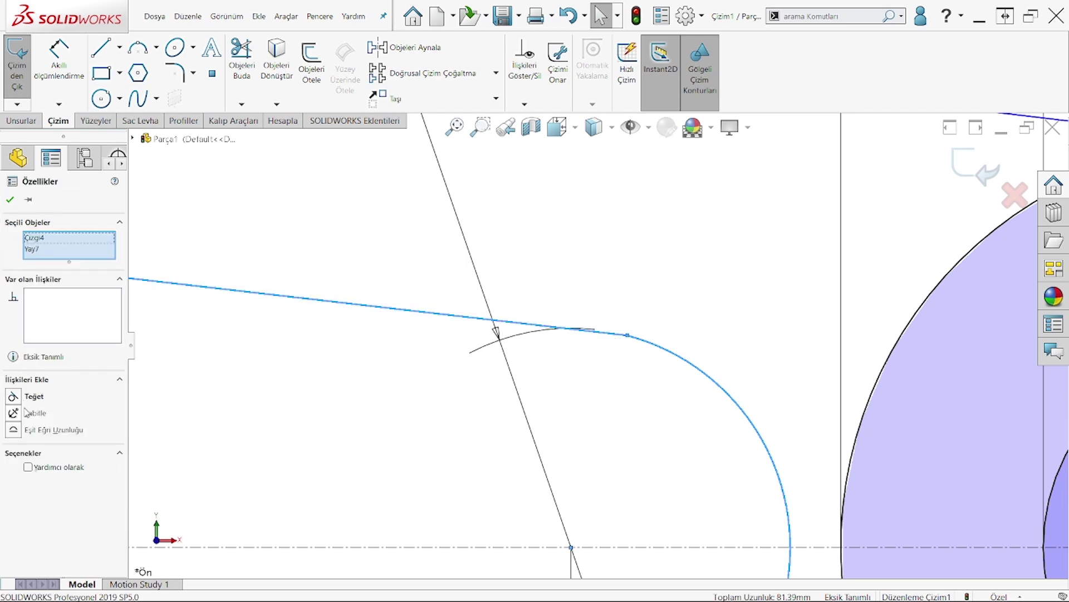
click(20, 395)
scroll(697, 354, up, 2)
scroll(668, 390, up, 2)
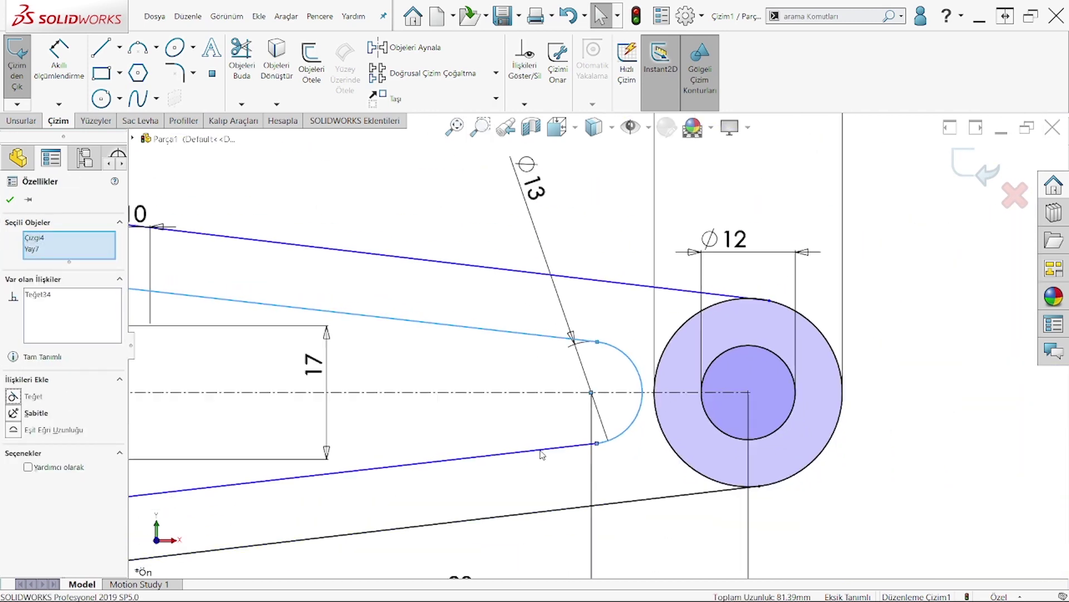
scroll(623, 451, down, 3)
click(624, 451)
Step: Add a tangent relation between the end arc and its adjoining line
scroll(652, 407, up, 2)
scroll(580, 396, down, 3)
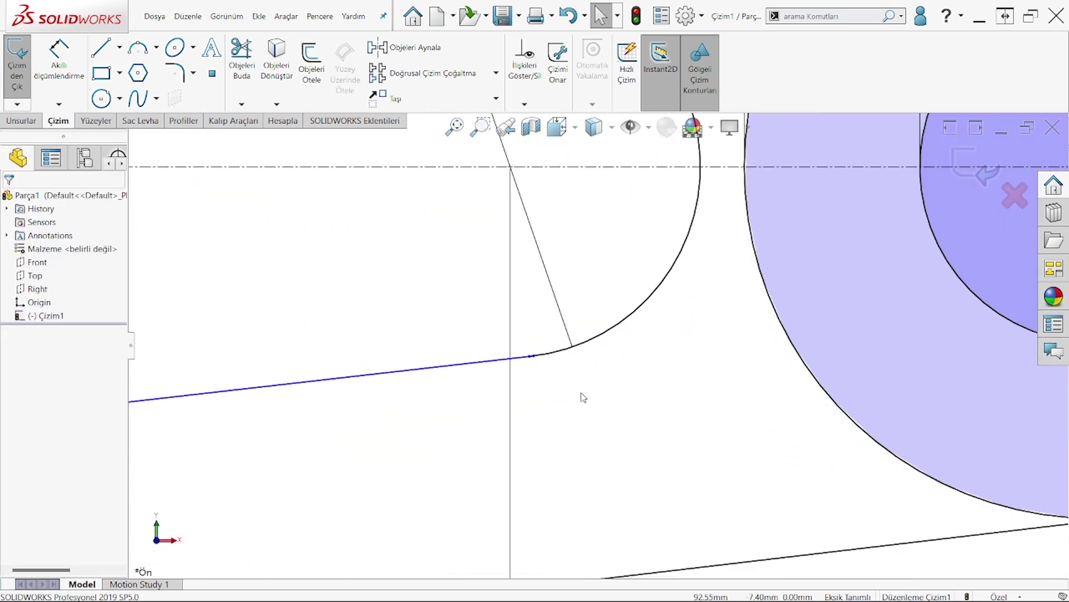
scroll(539, 338, down, 2)
scroll(539, 338, down, 2)
scroll(552, 327, down, 2)
scroll(530, 336, down, 2)
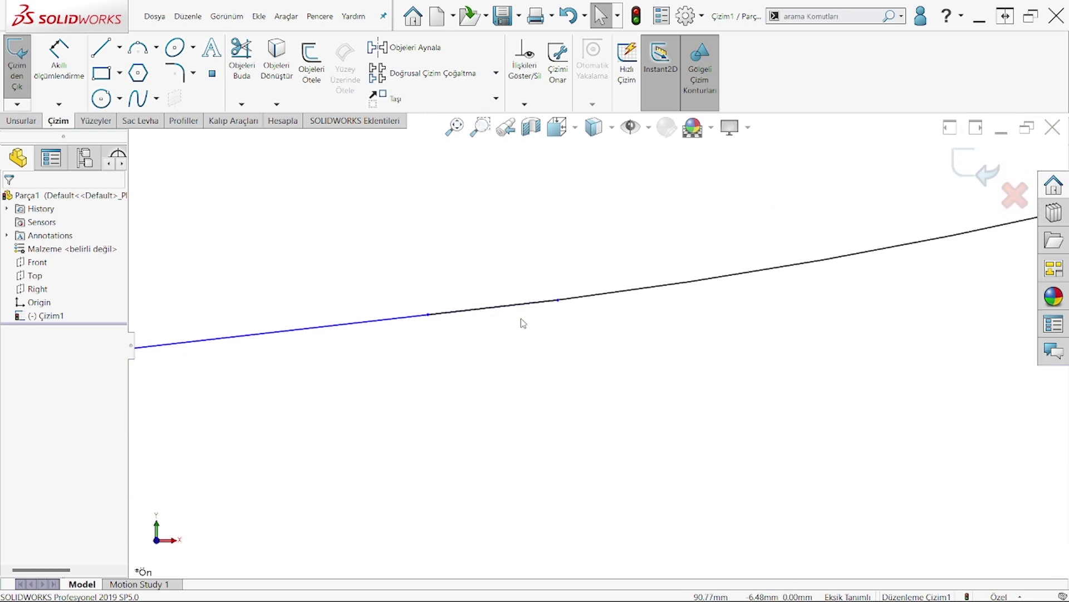
click(583, 296)
ctrl+click(386, 320)
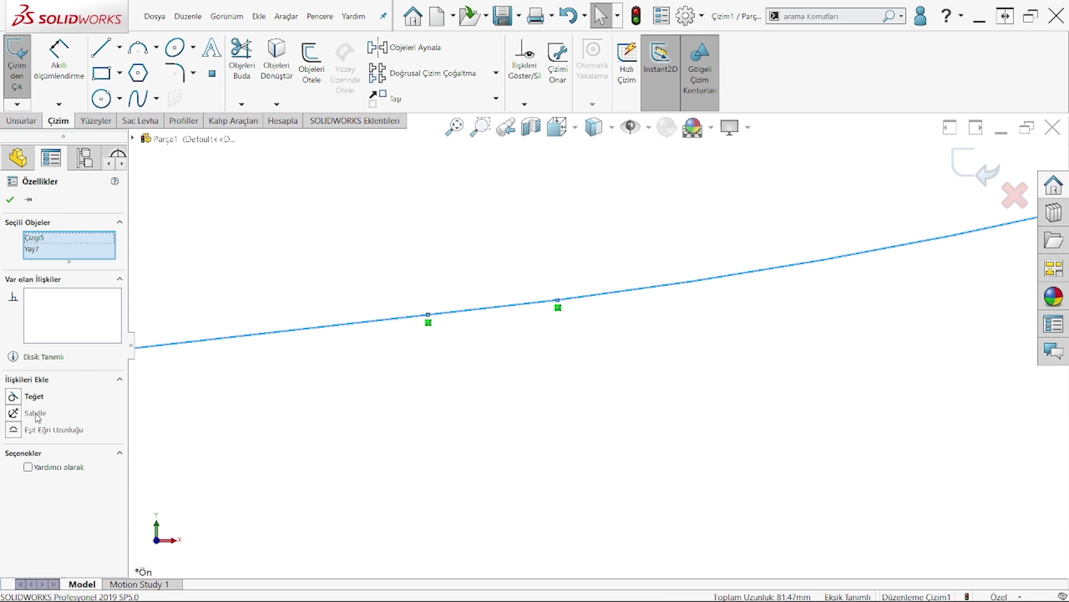
click(25, 396)
scroll(434, 334, up, 1)
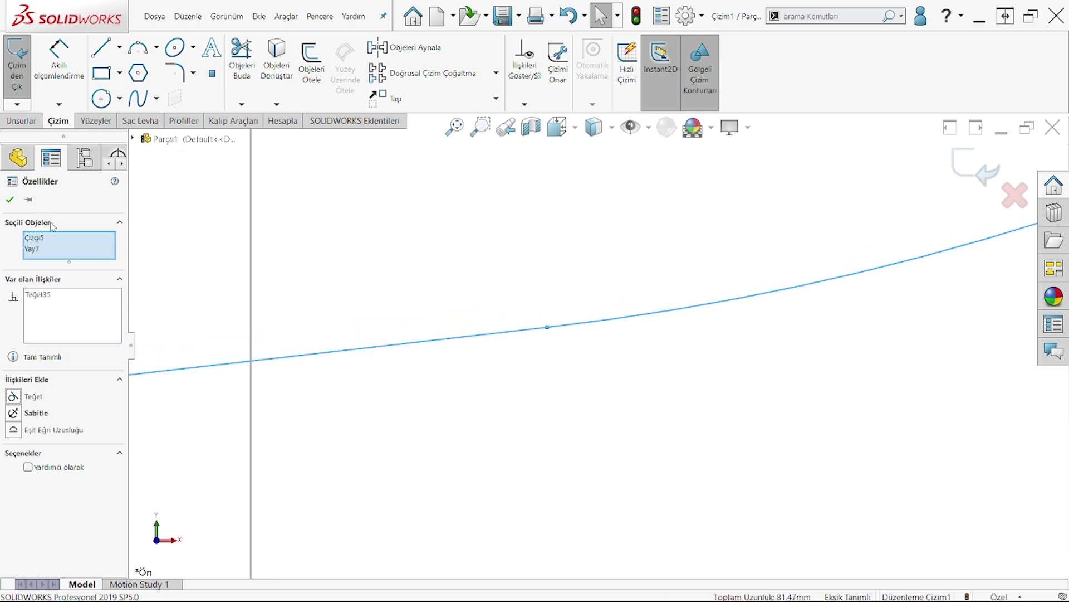
click(10, 201)
Step: Zoom out and select the Ø24 hub circle to check its size
scroll(580, 301, up, 1)
scroll(601, 296, up, 2)
scroll(639, 305, up, 3)
scroll(582, 299, up, 2)
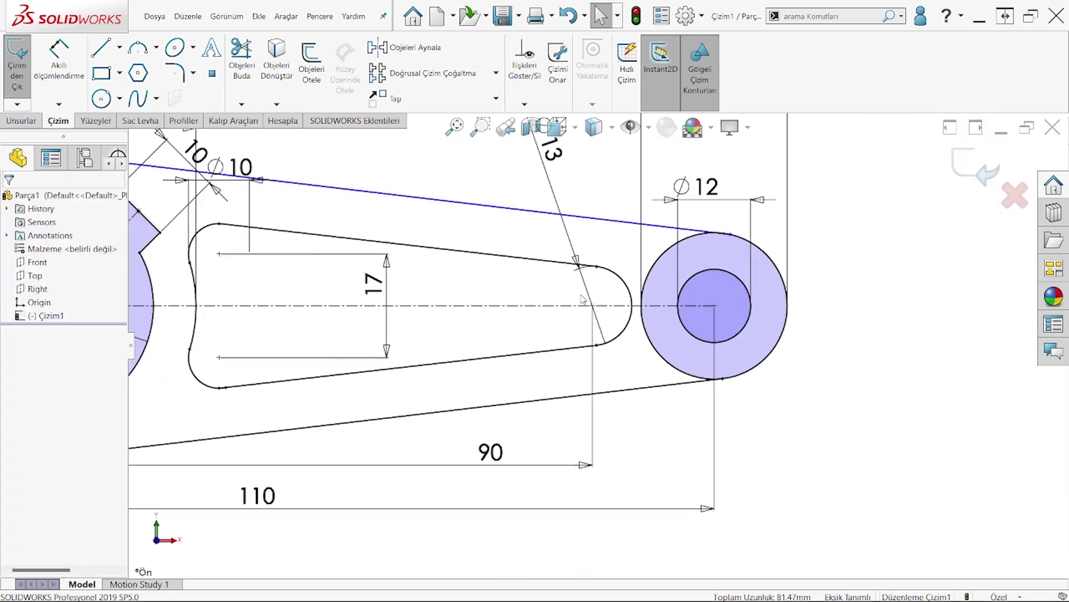
scroll(582, 299, up, 2)
scroll(483, 298, up, 1)
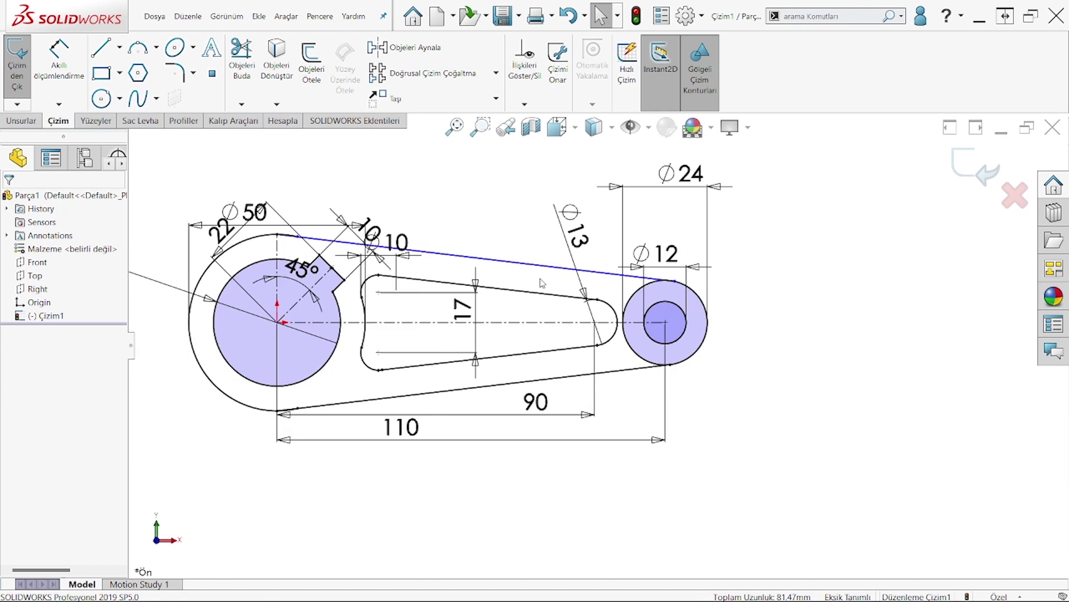
scroll(685, 265, down, 2)
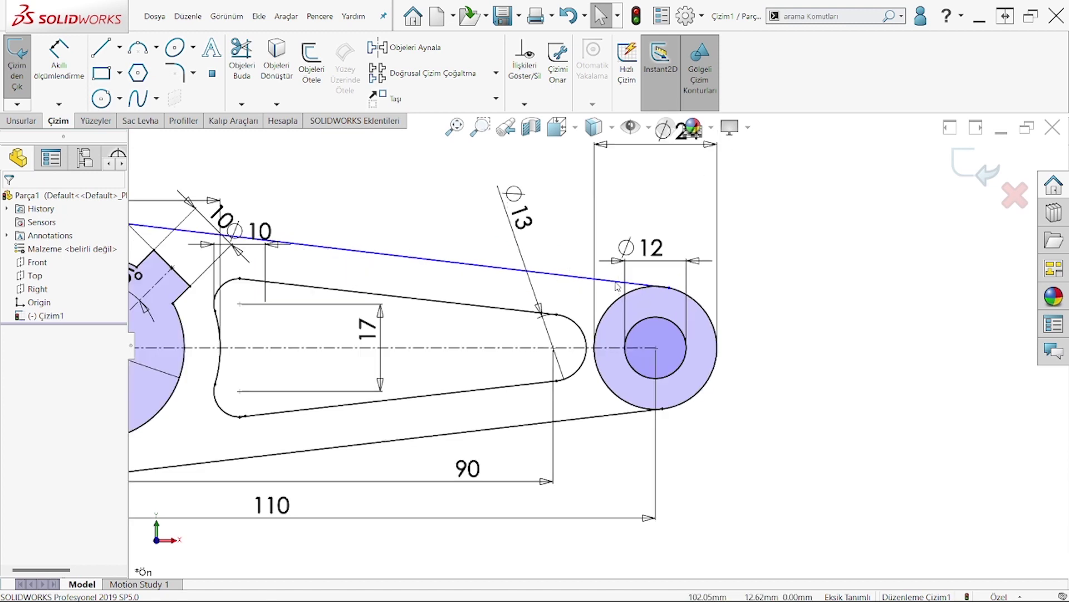
click(617, 287)
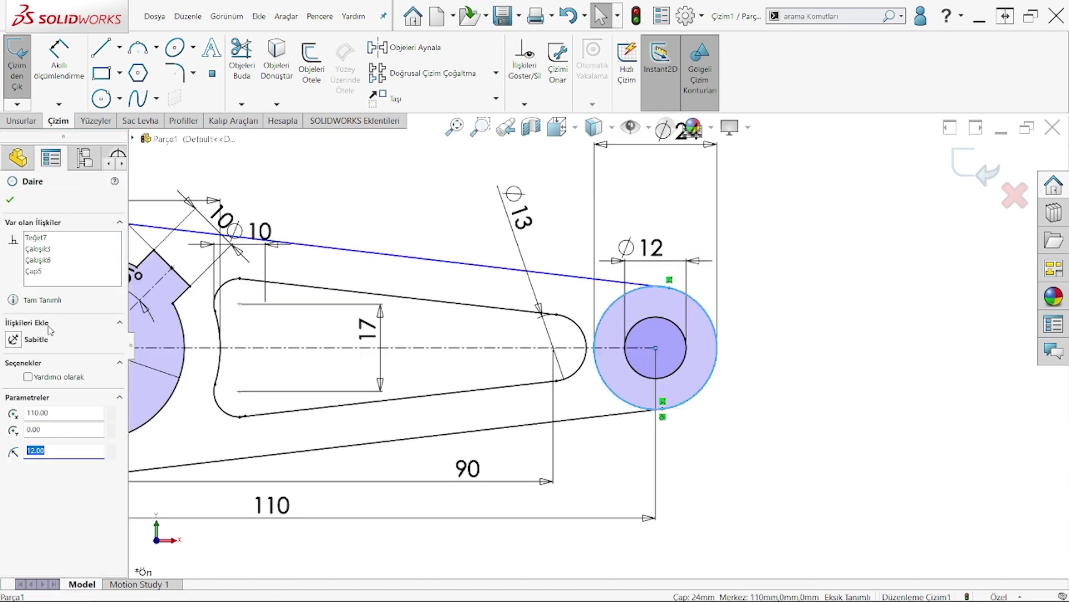
click(365, 207)
Step: Trim away the Ø24 circle's upper-left and lower-left arcs and the stray curve piece
click(242, 55)
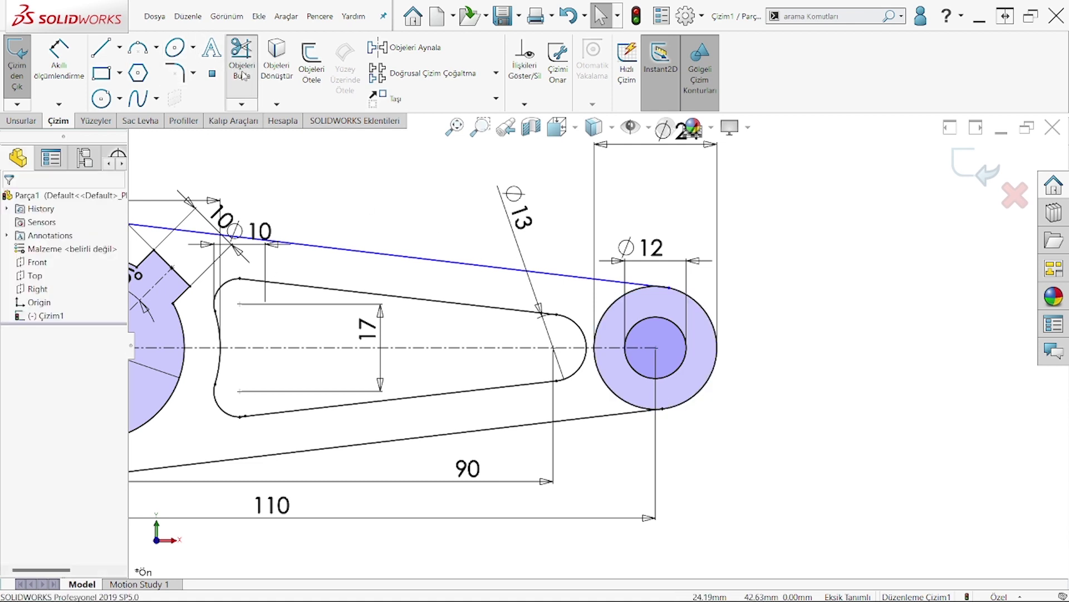
drag(611, 317, 613, 312)
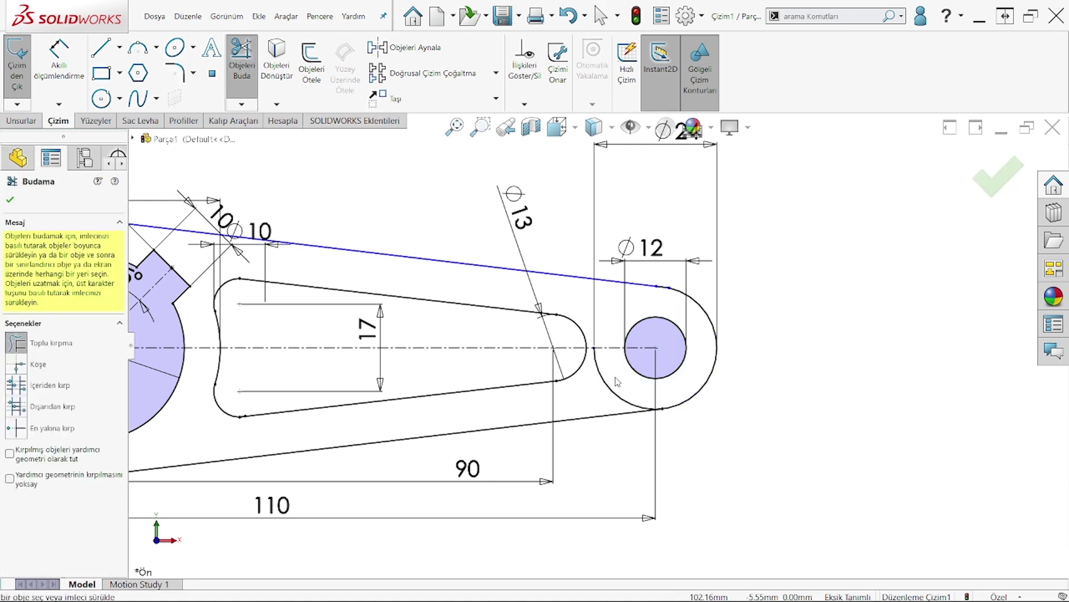
drag(617, 382, 608, 391)
scroll(696, 290, down, 2)
scroll(668, 295, down, 3)
scroll(612, 334, down, 2)
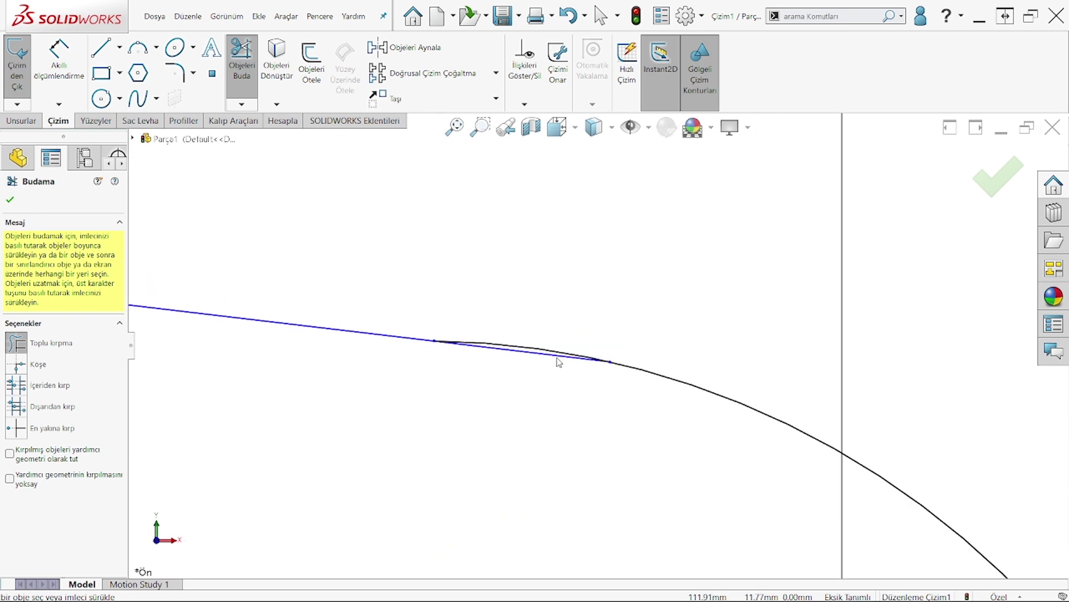
drag(524, 318, 556, 352)
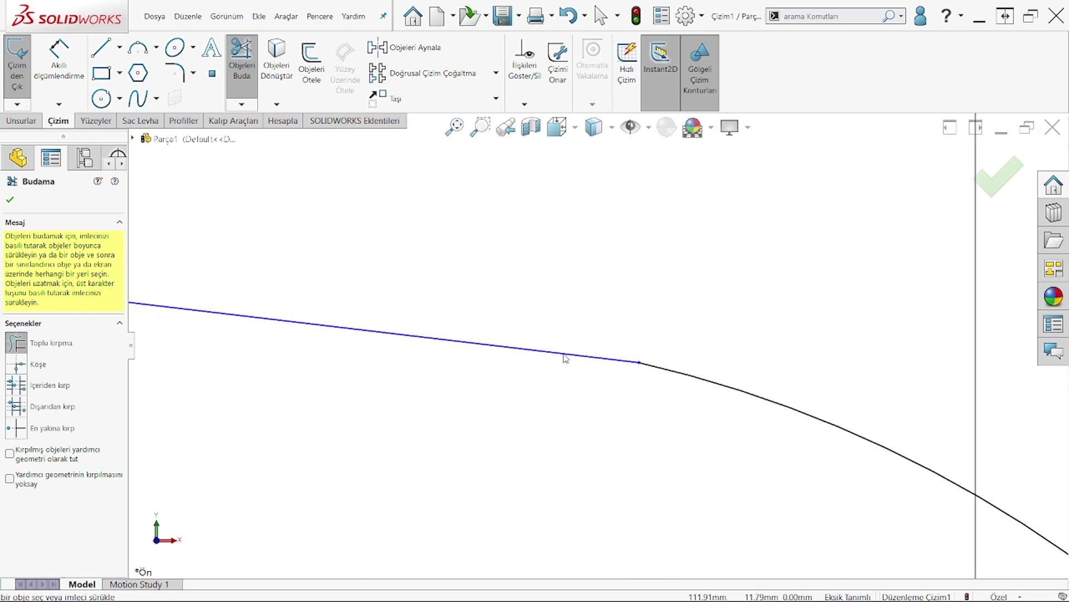
click(10, 199)
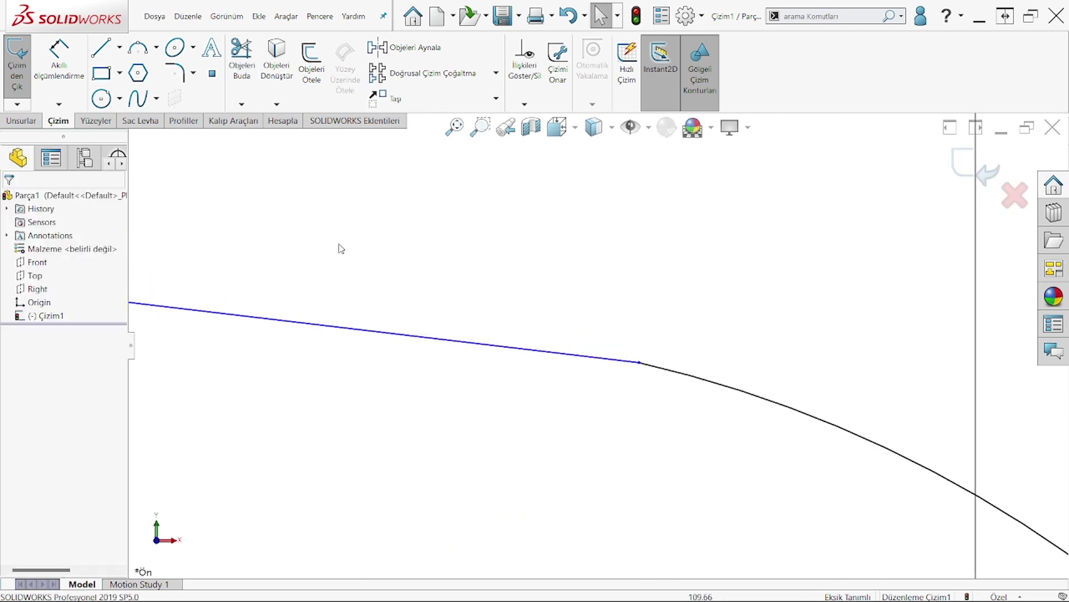
Step: Make the upper edge line tangent to the Ø24 rounded end arc
click(522, 350)
click(670, 372)
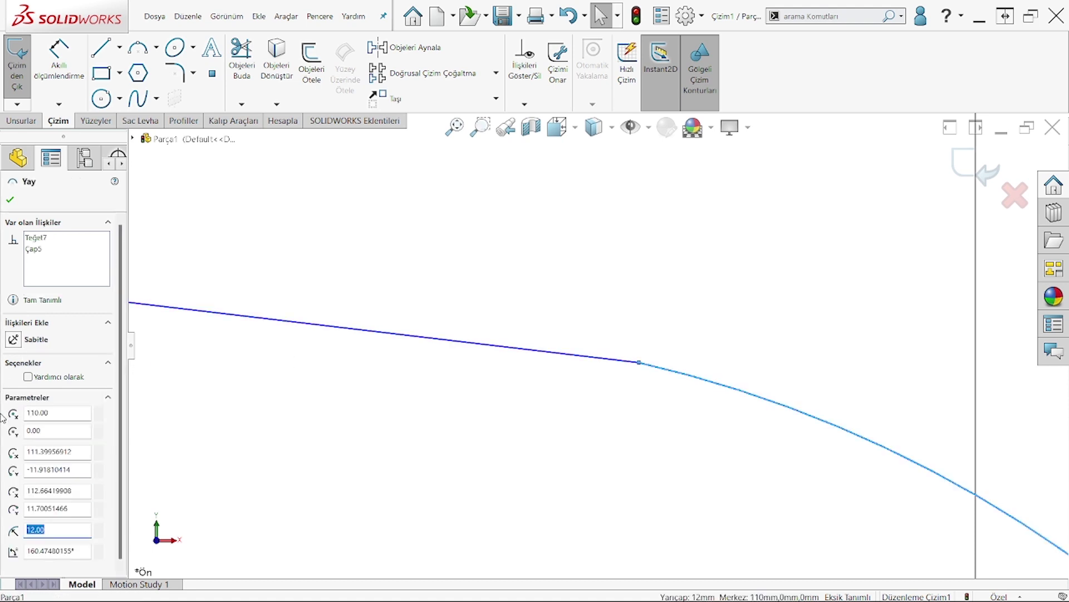
click(380, 390)
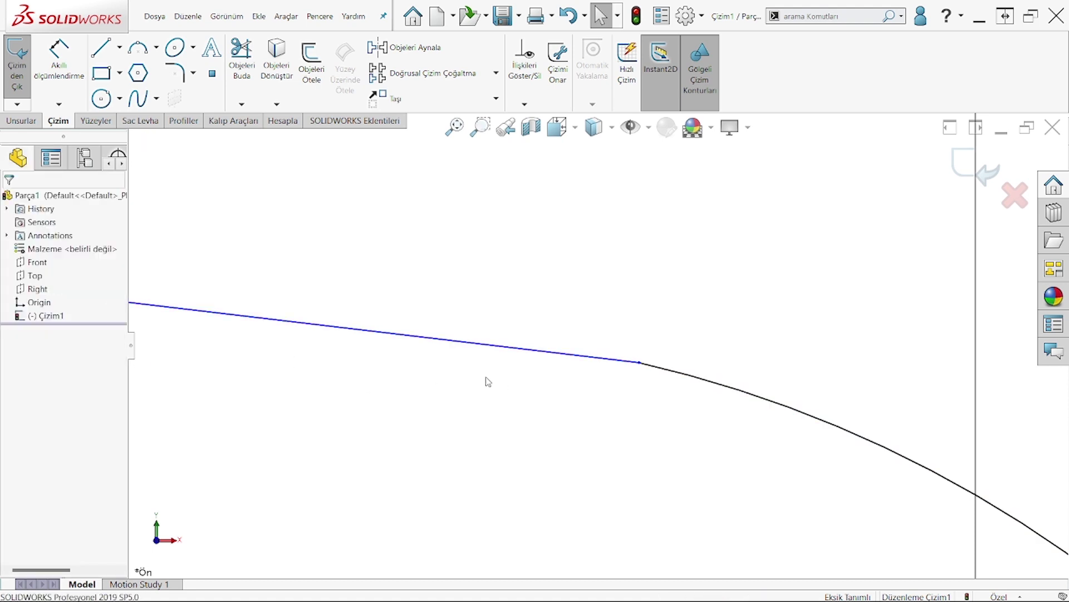
click(482, 345)
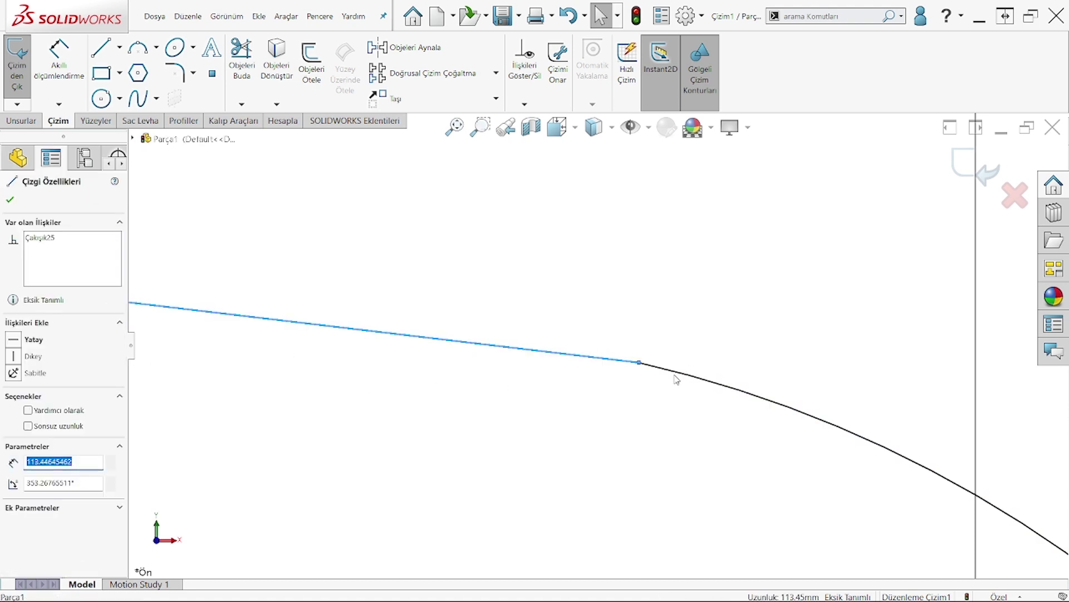
ctrl+click(671, 371)
click(33, 396)
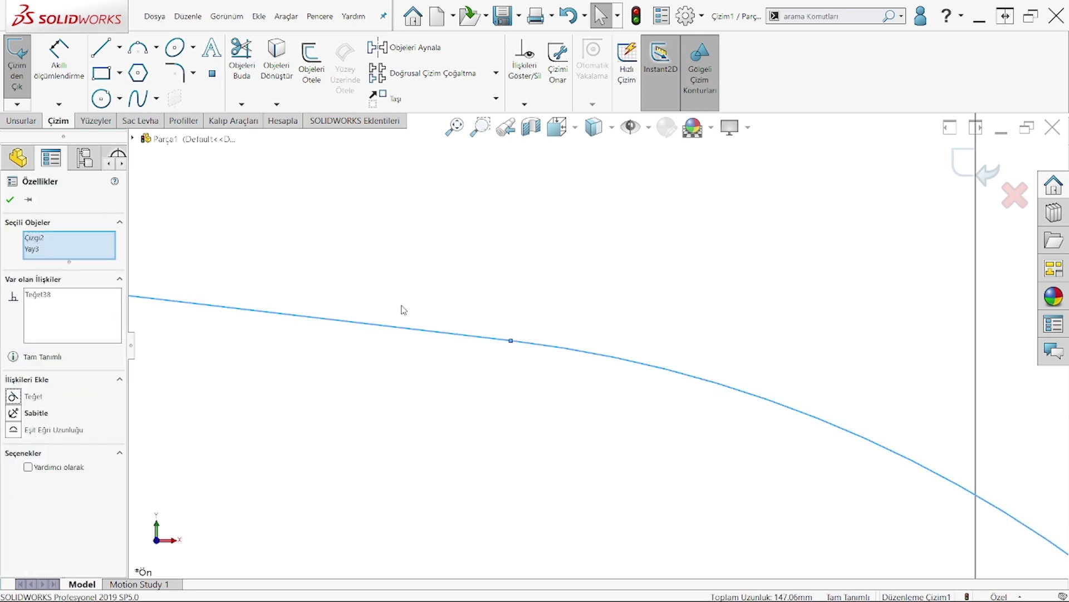
scroll(573, 291, up, 3)
scroll(612, 310, up, 3)
scroll(662, 298, up, 2)
scroll(663, 298, up, 4)
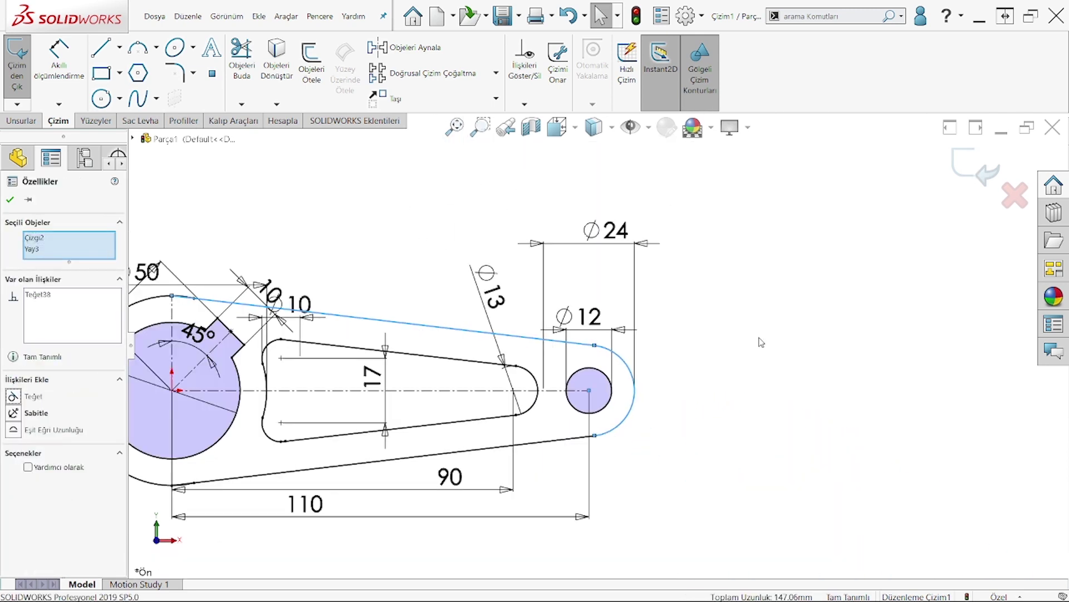
click(709, 375)
scroll(709, 375, up, 3)
scroll(539, 384, down, 1)
scroll(539, 384, down, 1)
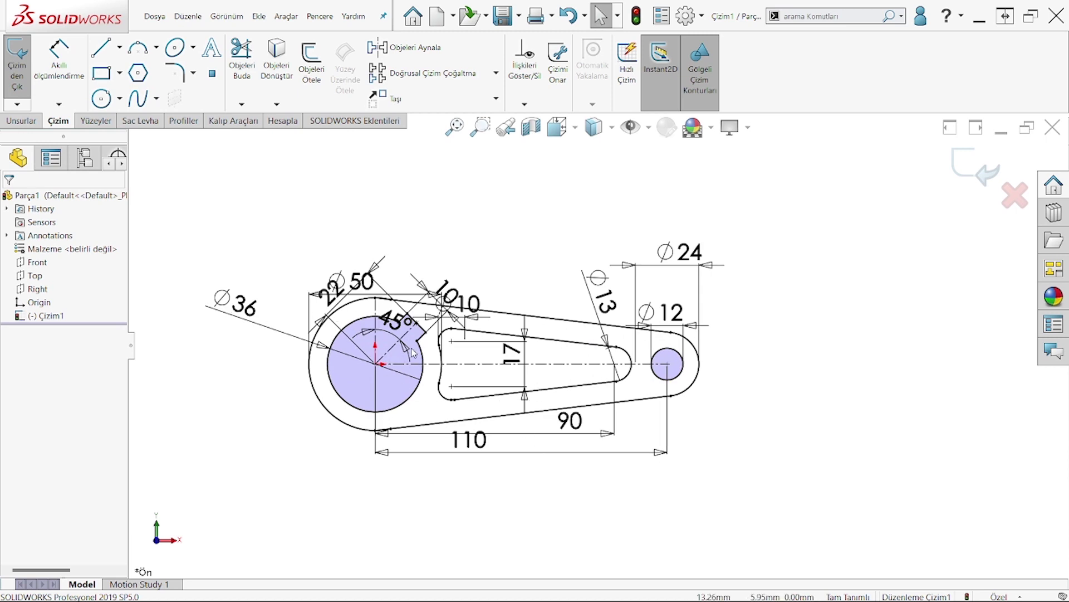
scroll(427, 352, down, 1)
scroll(429, 367, down, 1)
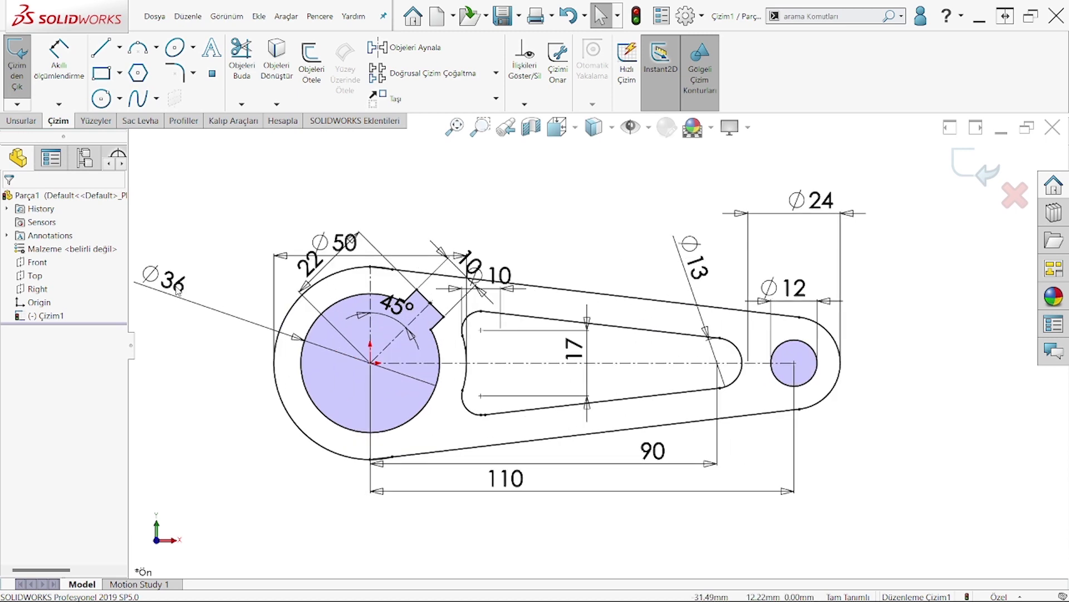
click(20, 120)
click(25, 67)
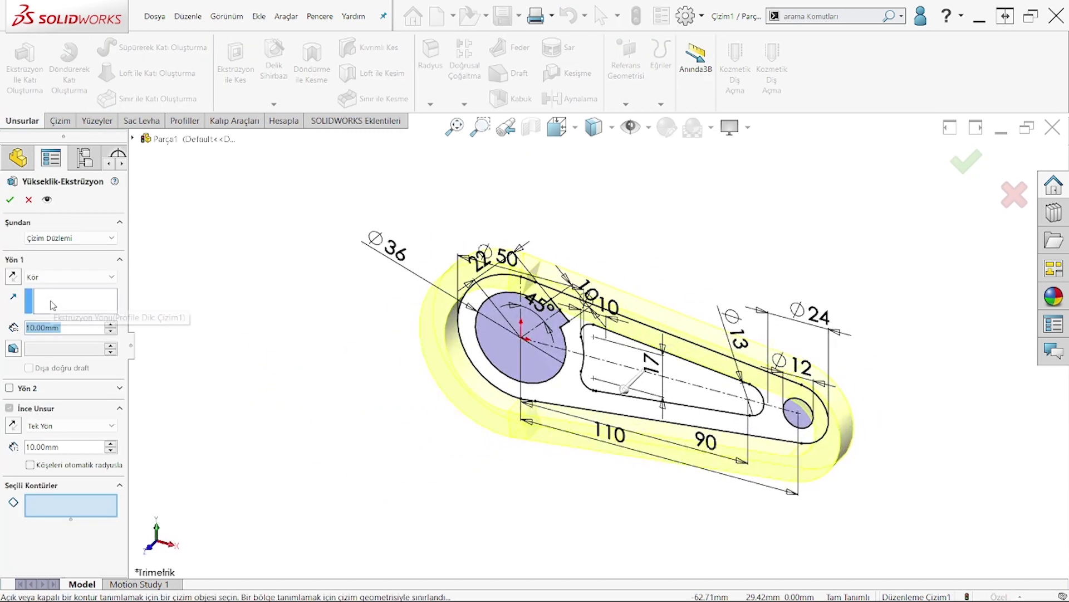
scroll(510, 380, down, 1)
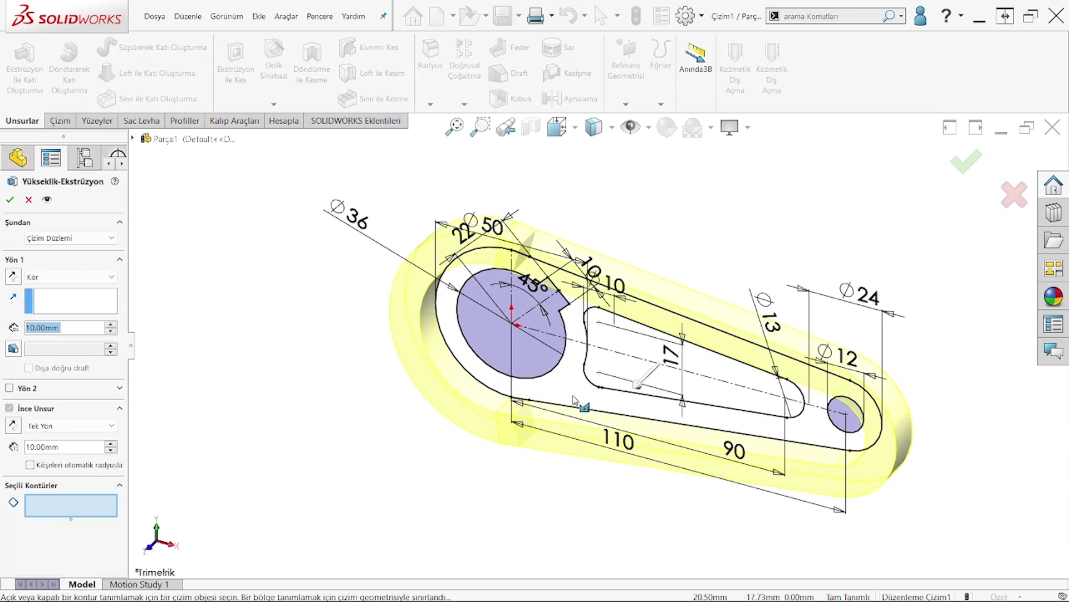
click(802, 435)
scroll(741, 390, down, 2)
click(592, 375)
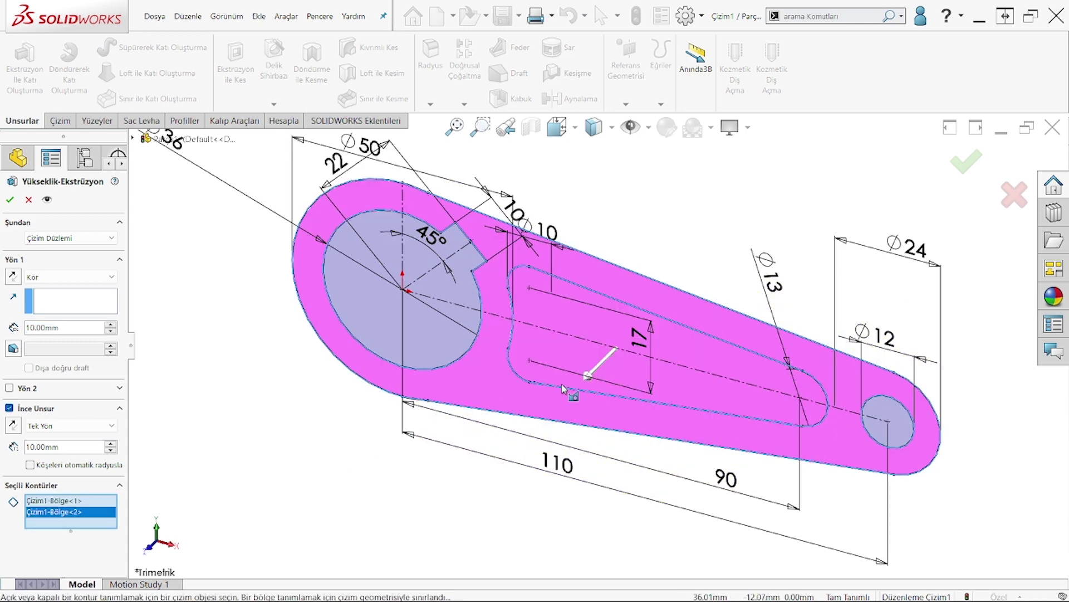
click(562, 388)
click(473, 285)
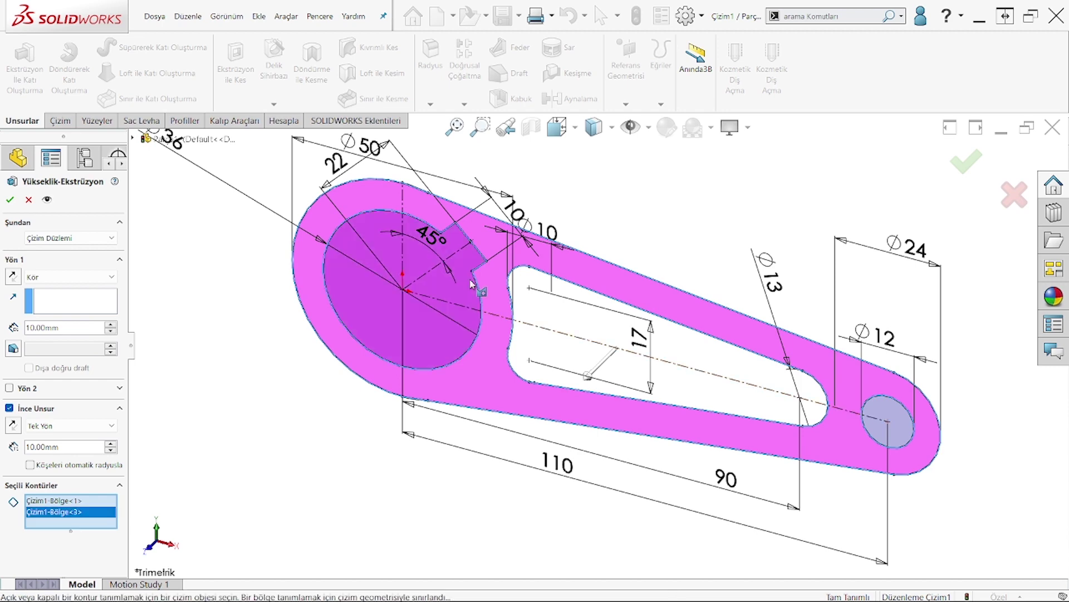
click(454, 314)
scroll(531, 349, down, 1)
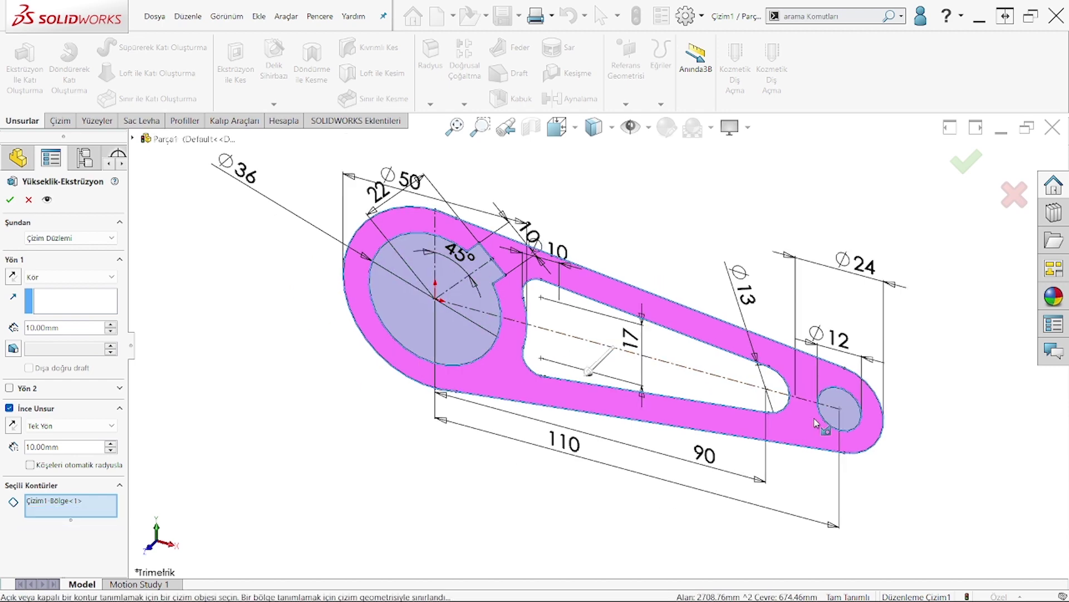
scroll(526, 292, down, 2)
click(824, 398)
scroll(529, 273, down, 2)
scroll(640, 356, up, 2)
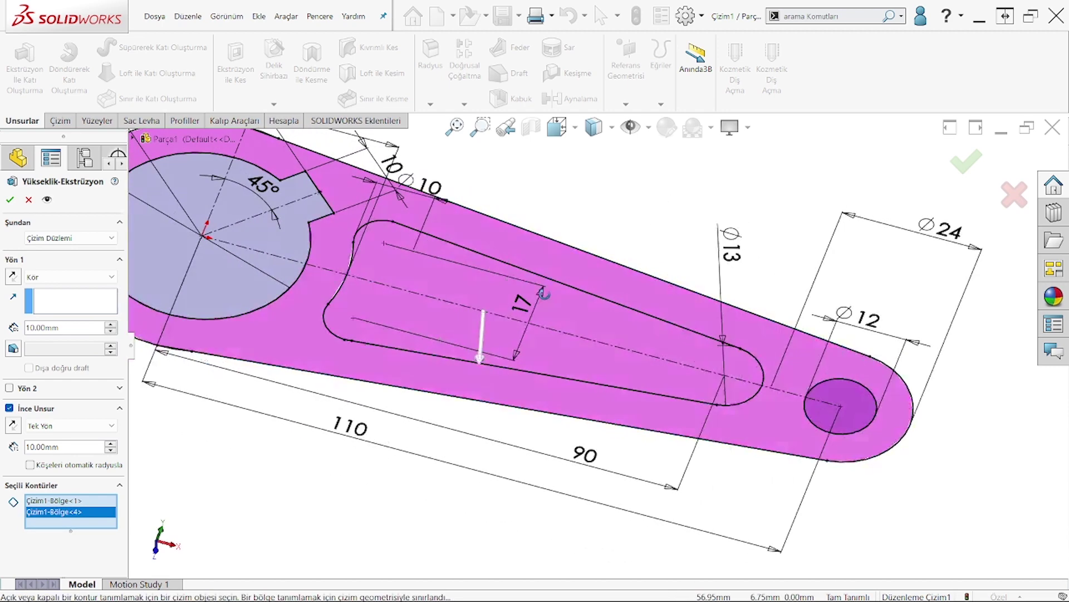
scroll(602, 323, up, 2)
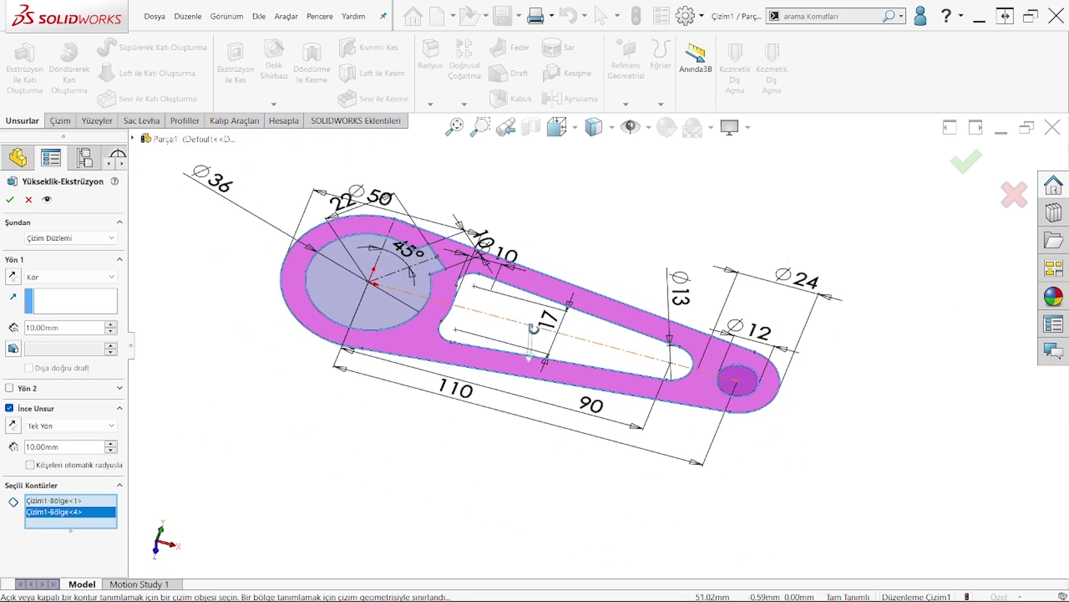
click(28, 199)
Step: View the lever sketch face-on and zoom to inspect the outline
click(558, 127)
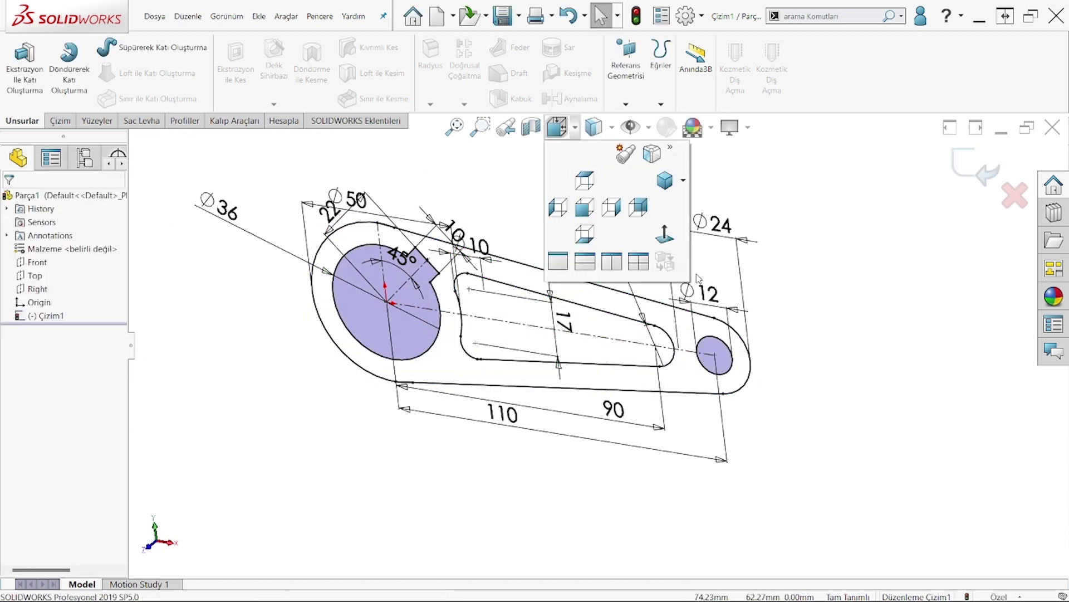
click(683, 246)
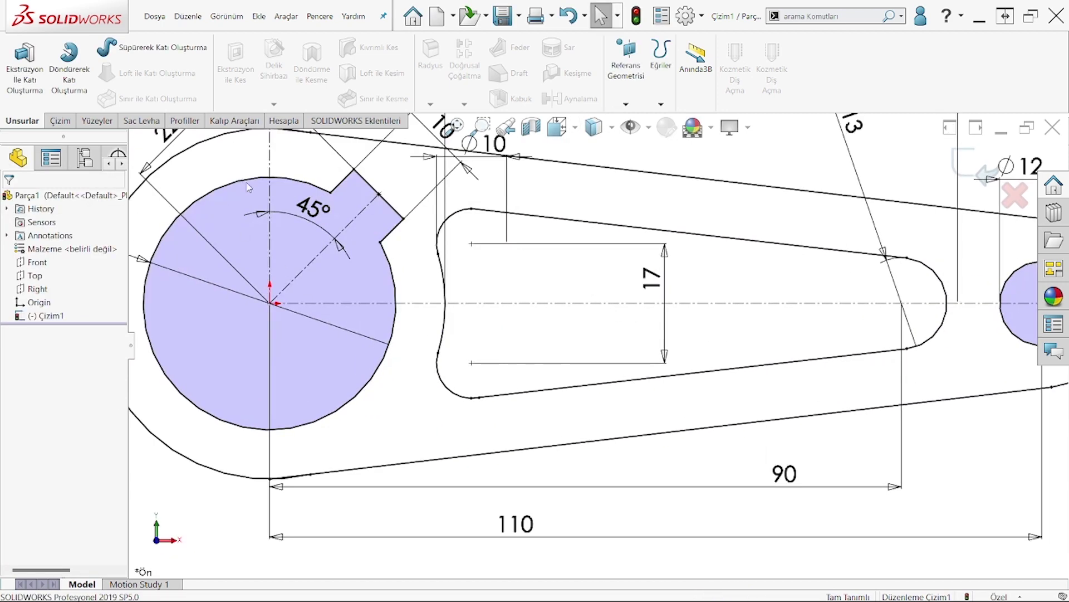
scroll(727, 323, up, 3)
scroll(863, 325, down, 1)
scroll(808, 307, down, 2)
scroll(731, 335, up, 2)
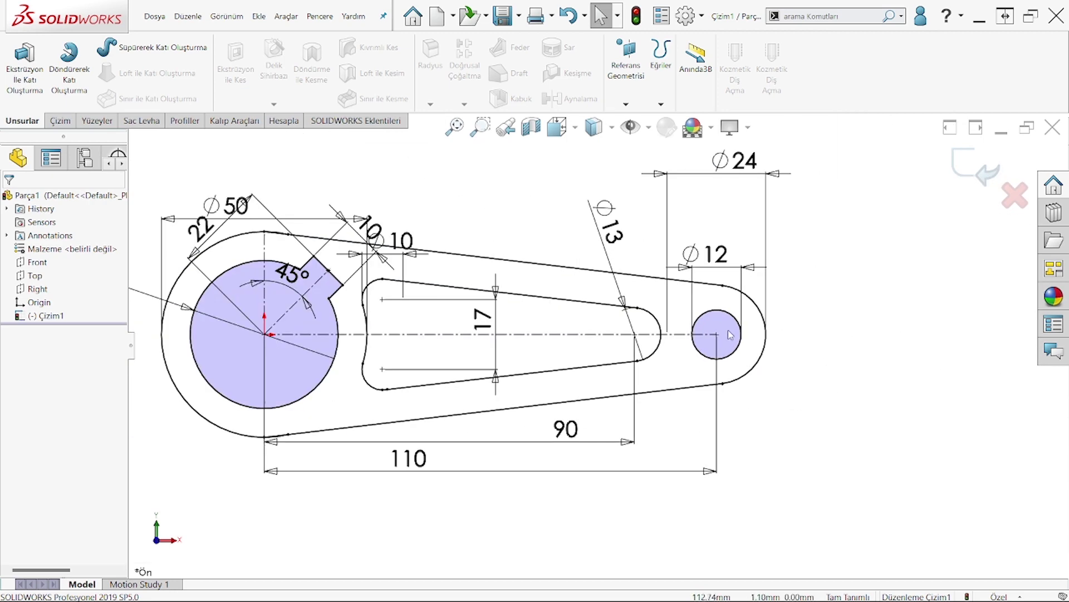
scroll(730, 334, up, 1)
scroll(730, 335, up, 1)
scroll(453, 251, down, 4)
scroll(453, 221, down, 3)
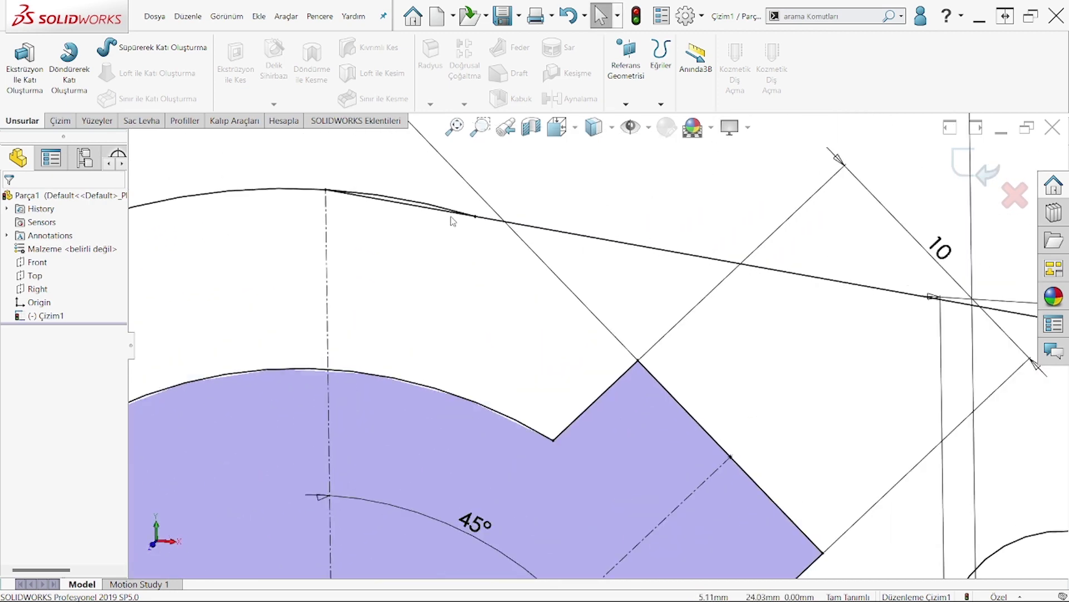
scroll(453, 221, down, 1)
Step: Trim the leftover arc fragment where the upper edge meets the large hub's outer arc
click(50, 123)
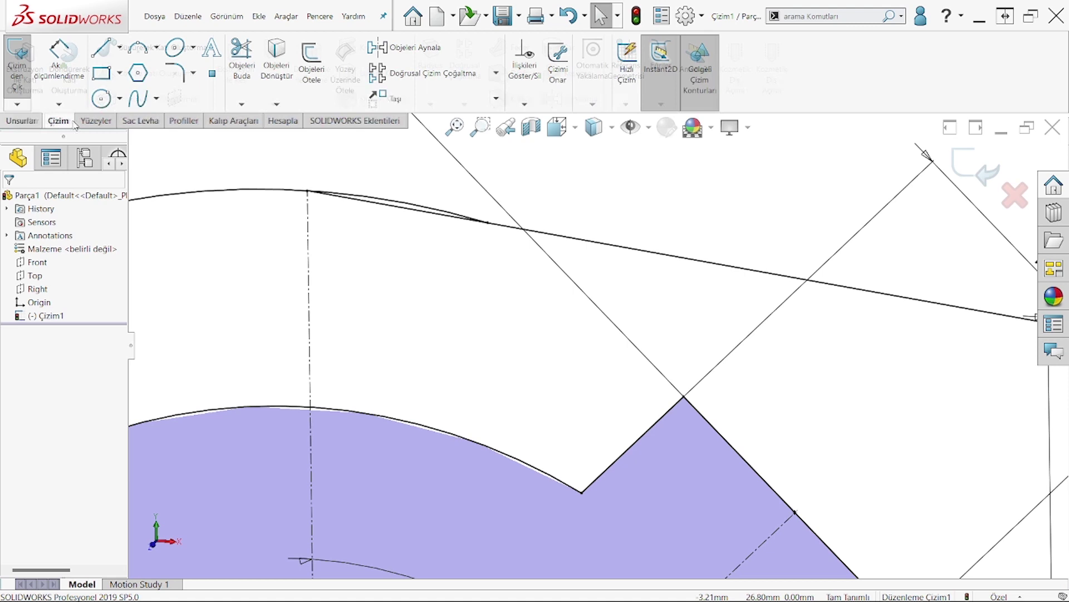
click(248, 78)
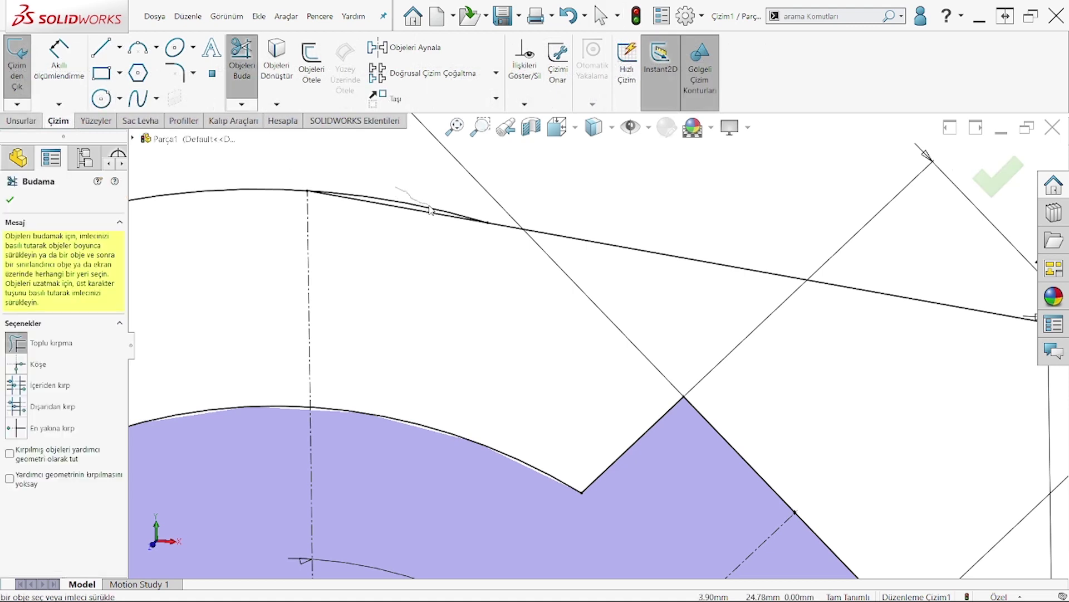
drag(437, 211, 437, 214)
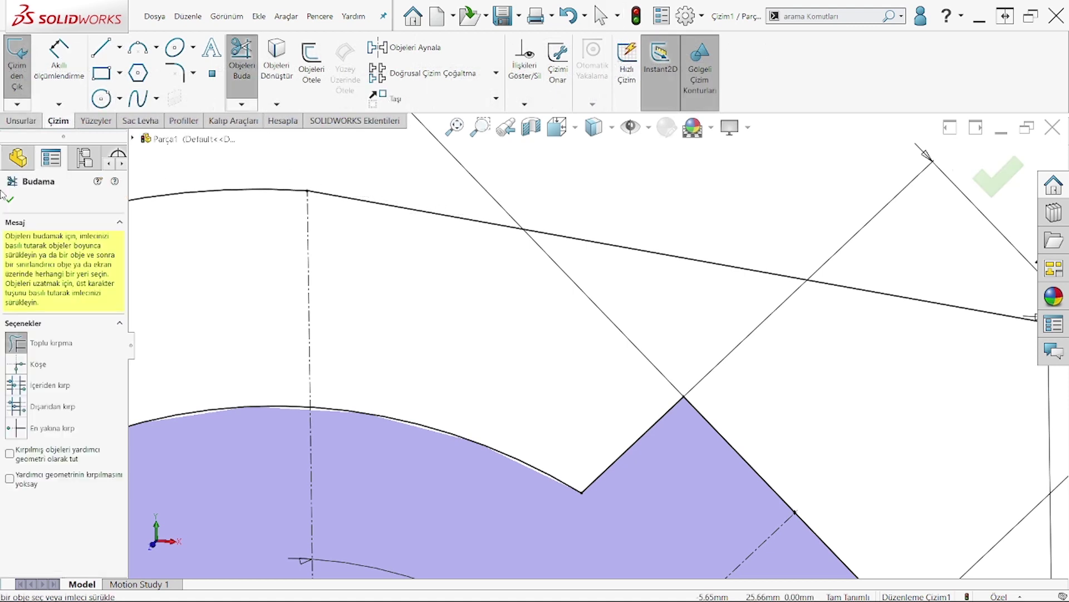
key(Escape)
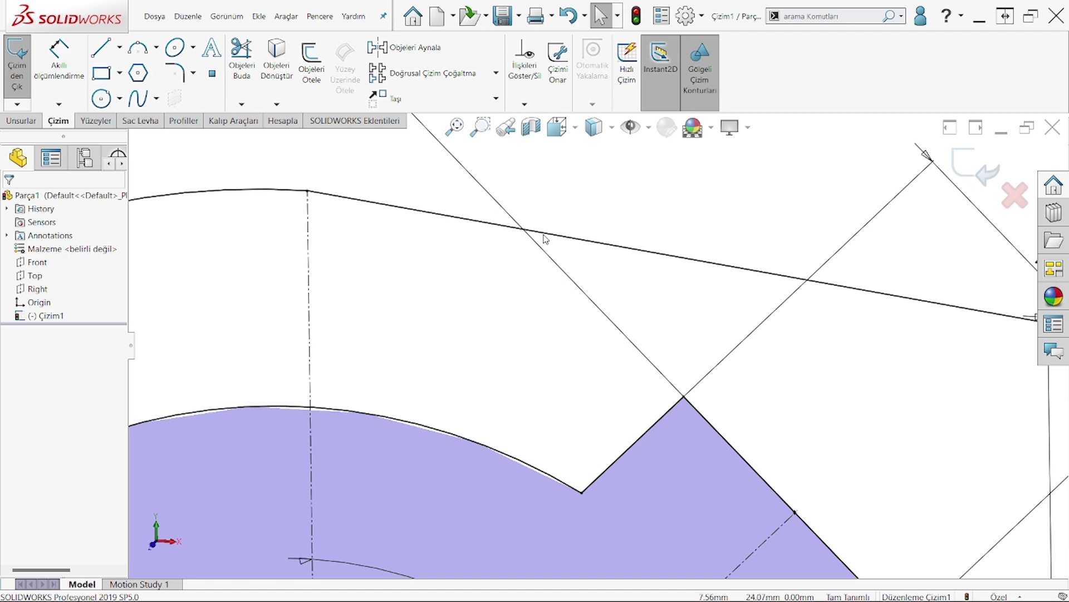
scroll(545, 239, up, 5)
scroll(615, 268, up, 4)
scroll(725, 334, up, 2)
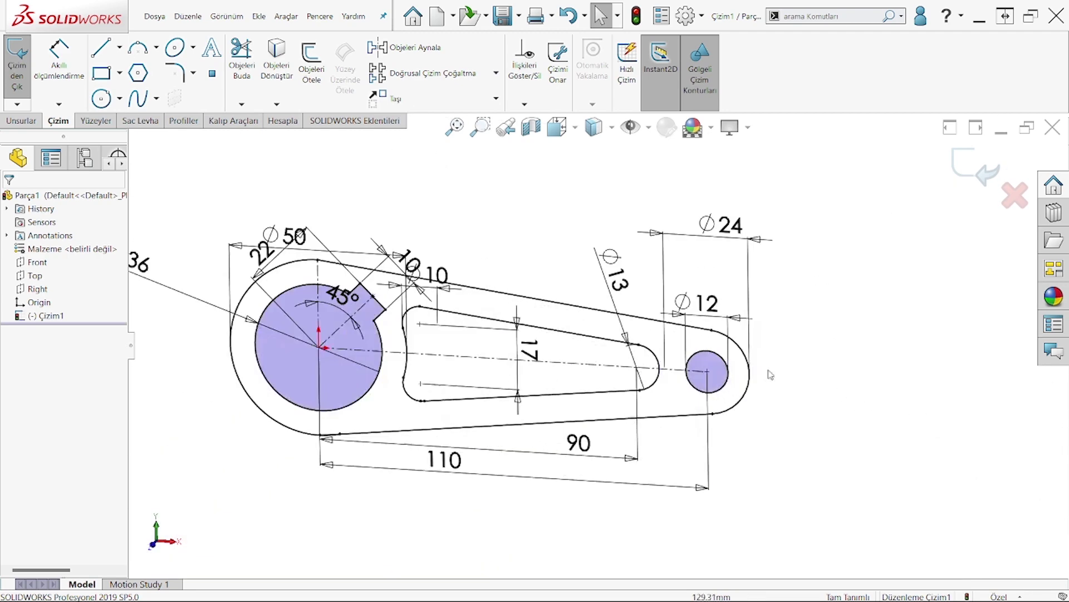
scroll(770, 375, down, 2)
Step: Extrude the lever outline region into a 60 mm thick solid
click(23, 120)
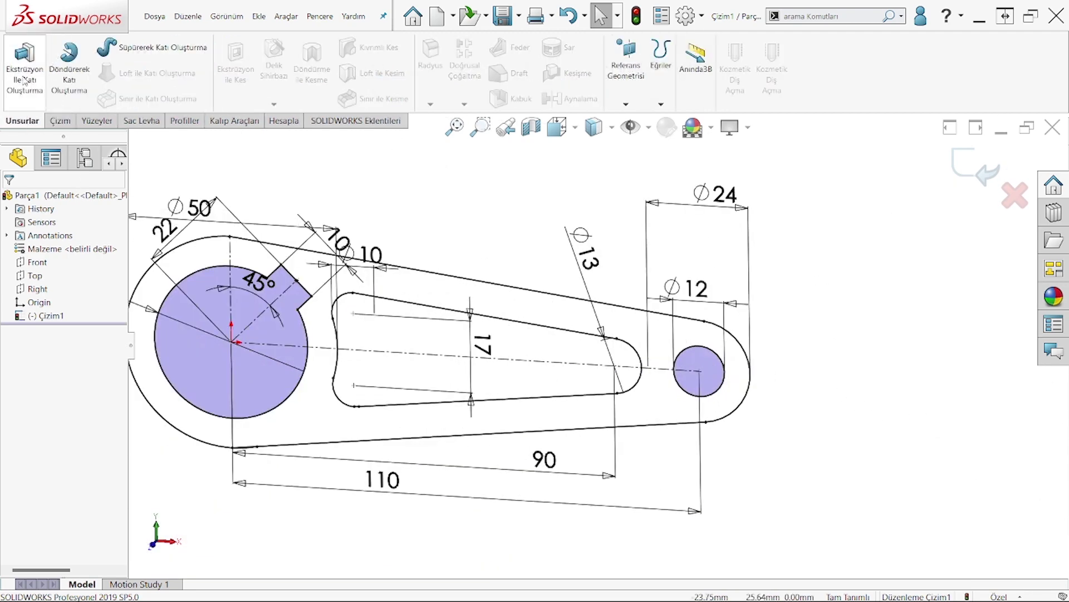
click(25, 81)
click(411, 281)
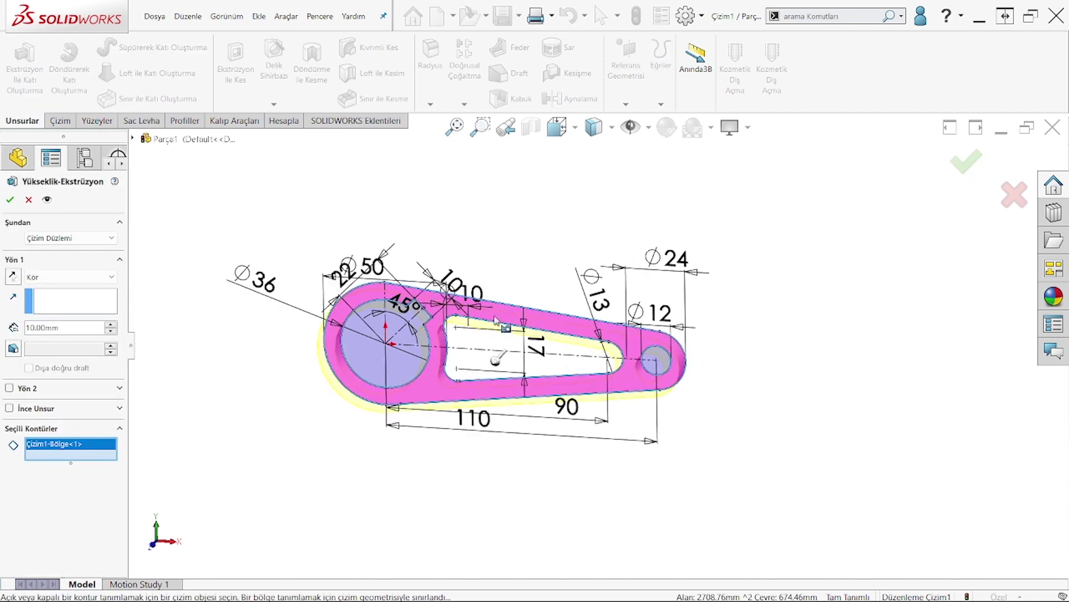
double_click(80, 327)
text(60)
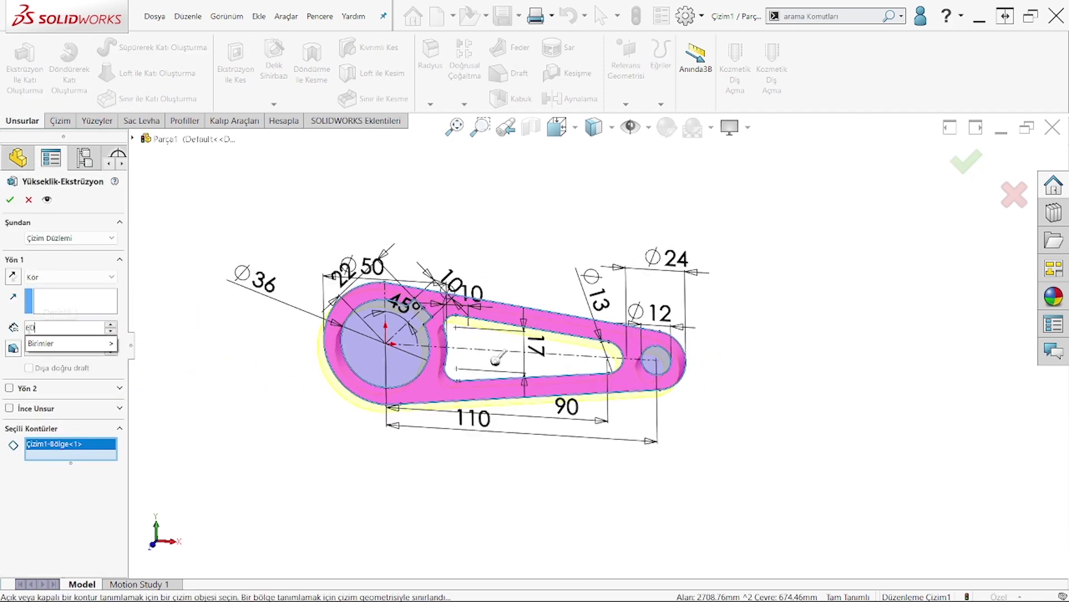
key(Return)
key(Return)
mouse_move(236, 347)
middle_down()
mouse_move(458, 341)
mouse_move(419, 379)
middle_up()
Step: Colour the whole part magenta from the standard appearance palette
click(667, 127)
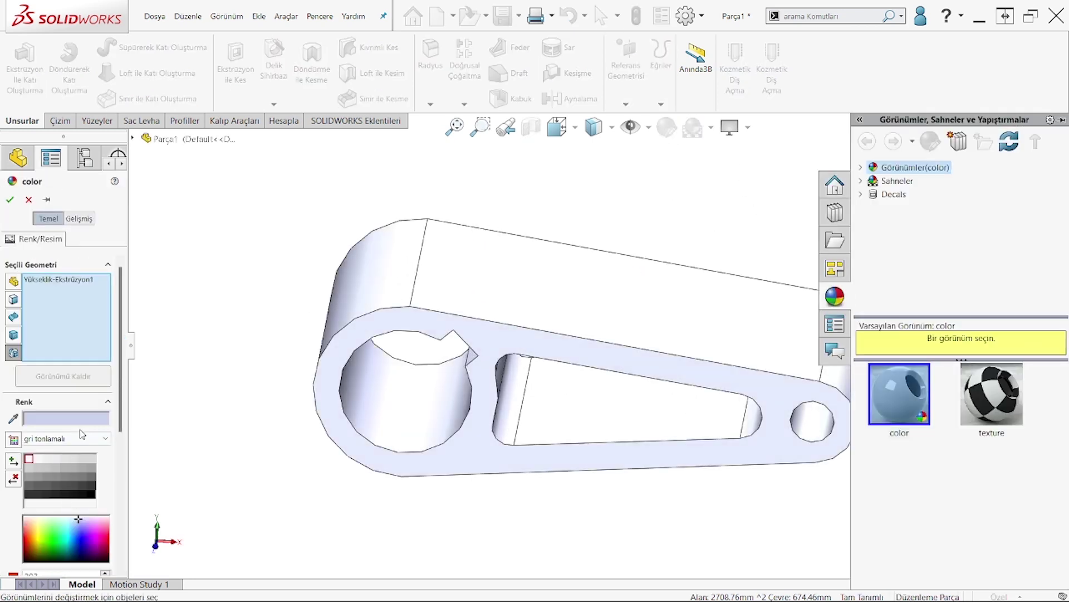
click(82, 438)
click(50, 468)
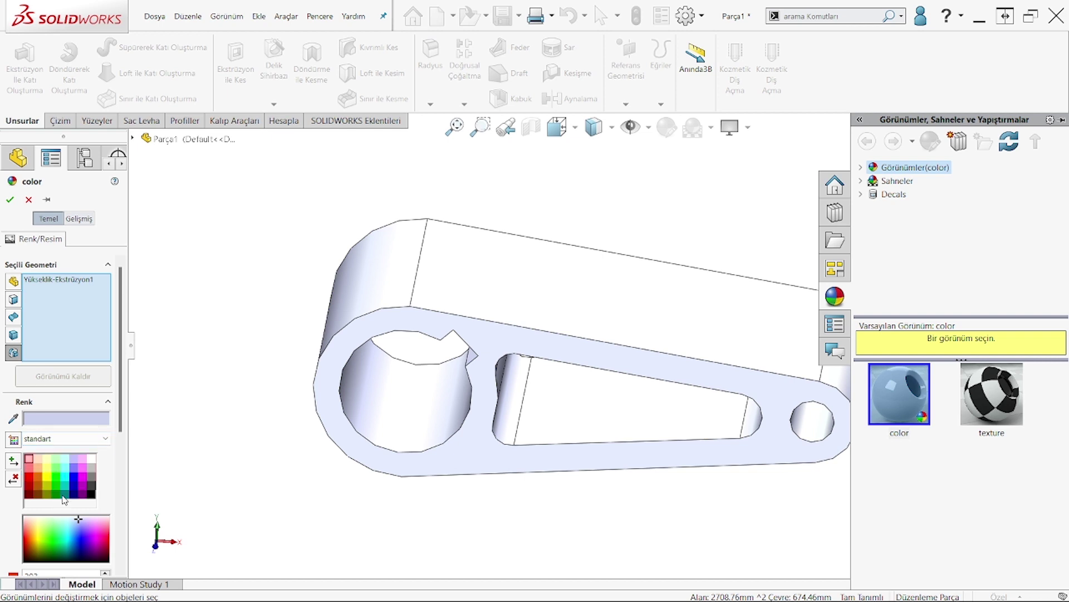
click(82, 480)
click(10, 199)
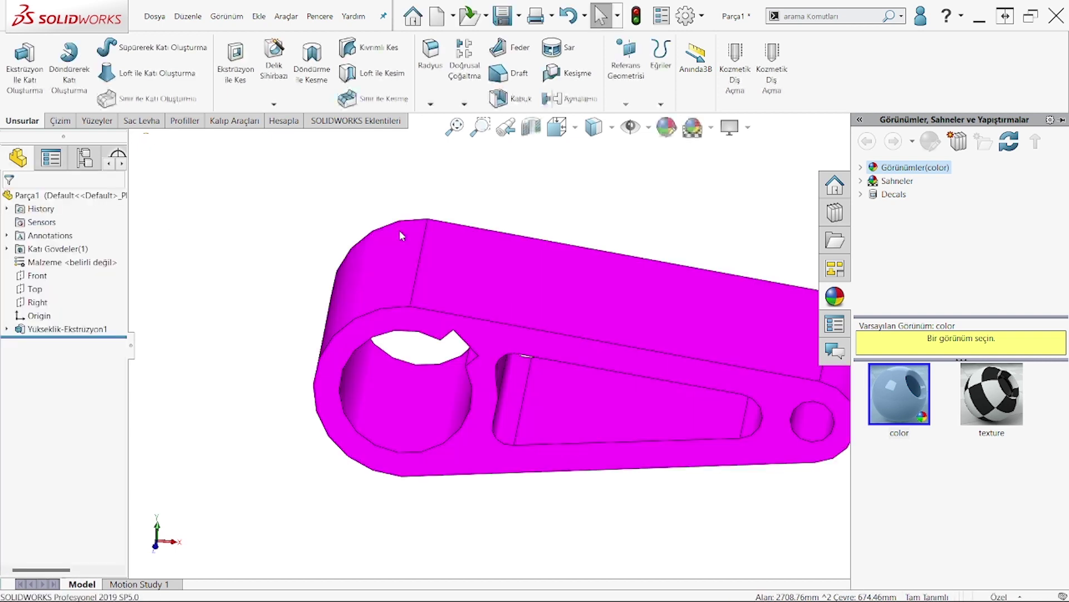
Step: Toggle the view shadows on and off, then orbit so the top faces forward
click(734, 128)
click(741, 162)
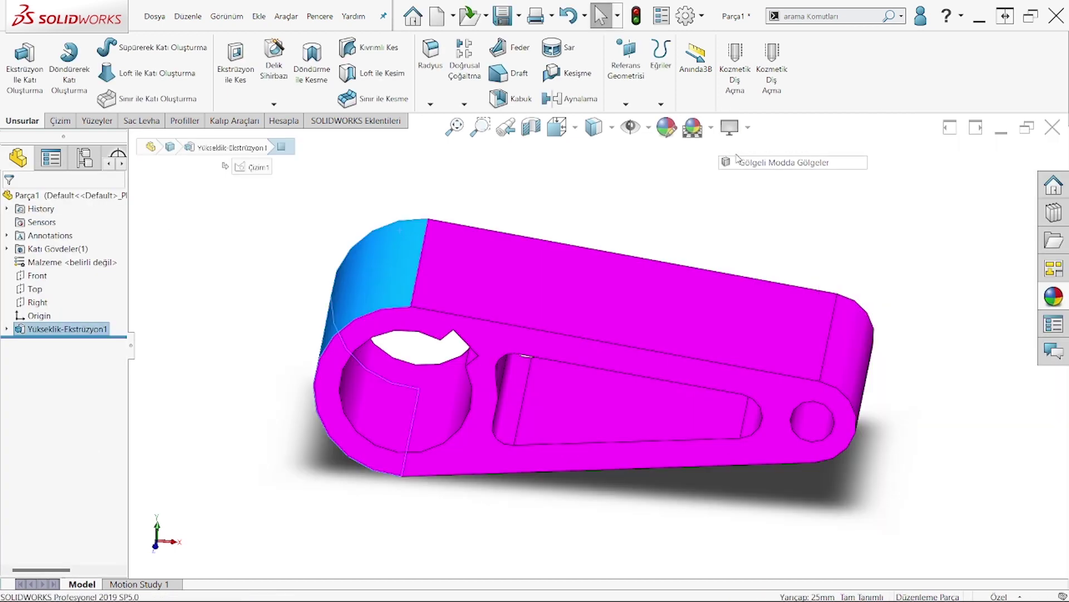
click(734, 128)
click(780, 162)
click(266, 202)
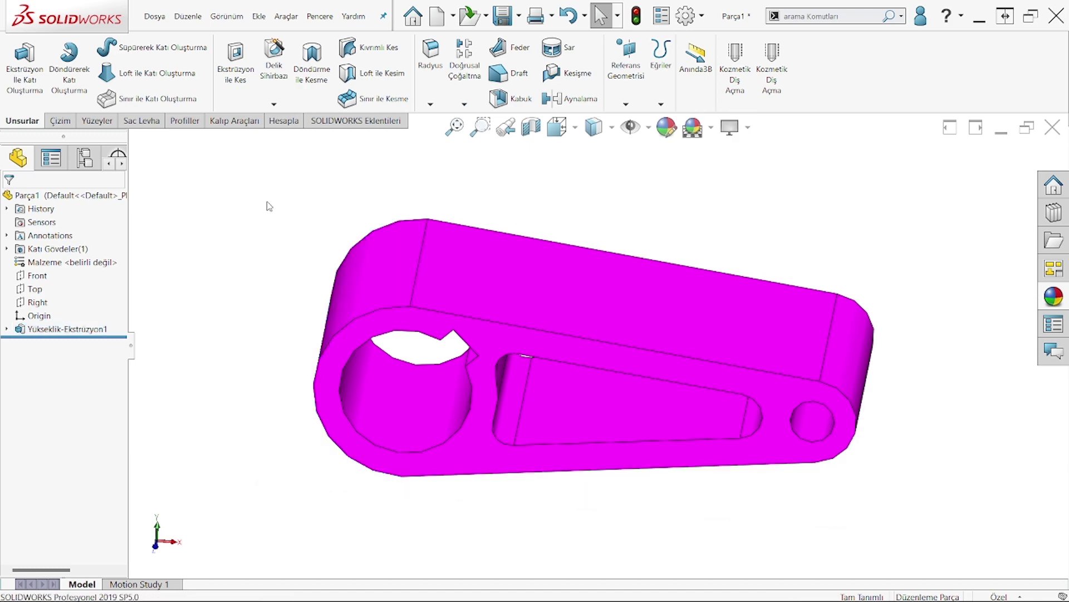
middle_drag(266, 201, 112, 287)
Step: Start a new sketch on the Top plane, viewed normal to it
click(34, 289)
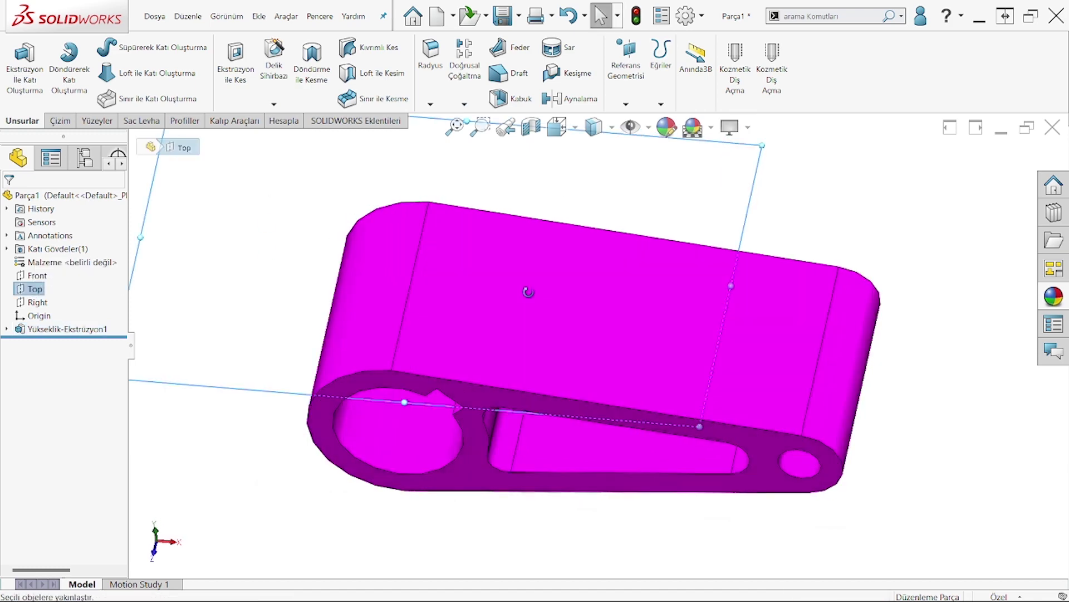
middle_drag(472, 210, 485, 283)
middle_drag(583, 288, 242, 325)
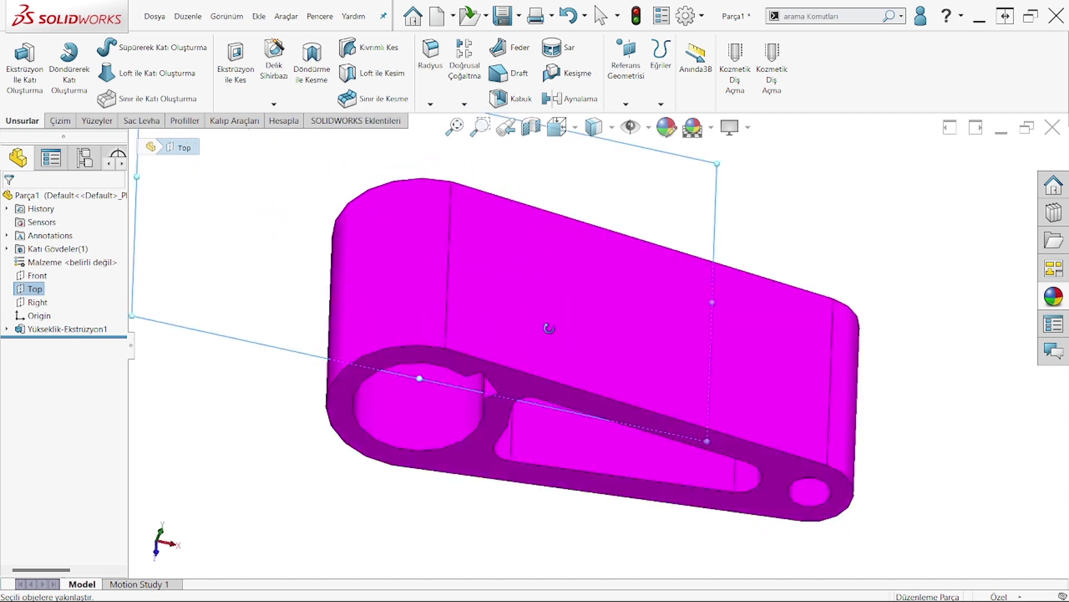
click(241, 325)
click(34, 289)
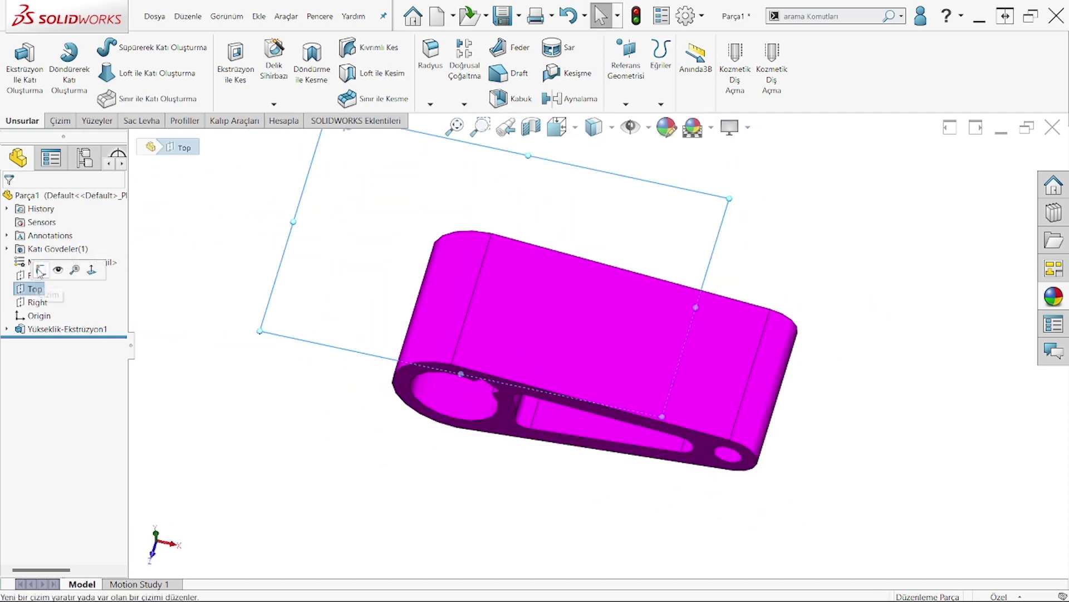
click(61, 270)
click(557, 127)
click(665, 244)
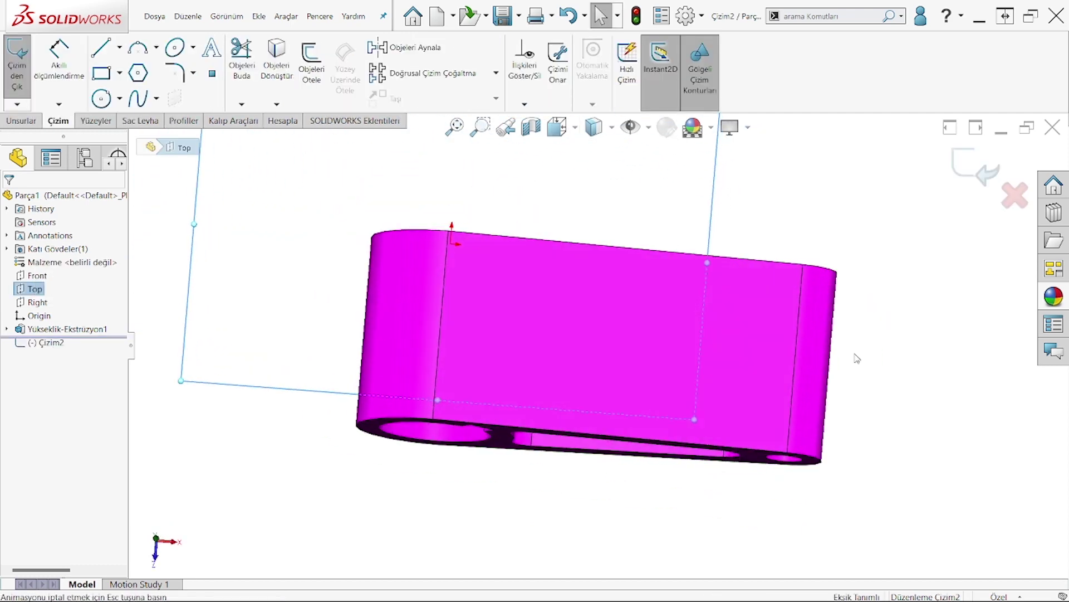
Step: Draw a horizontal centreline across the part from the left edge to the right edge
click(119, 47)
click(134, 82)
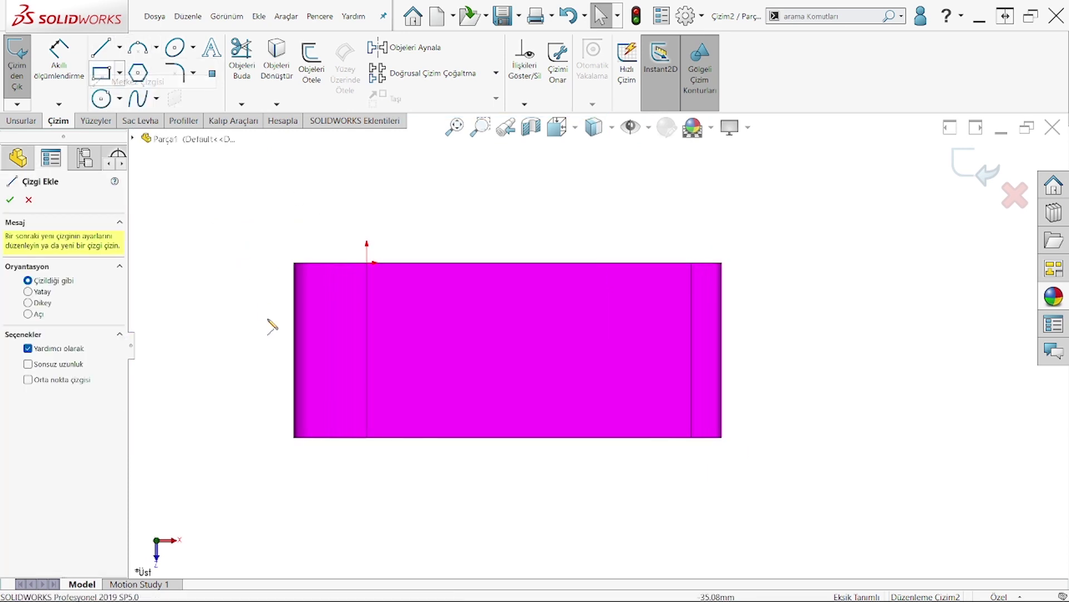
click(295, 351)
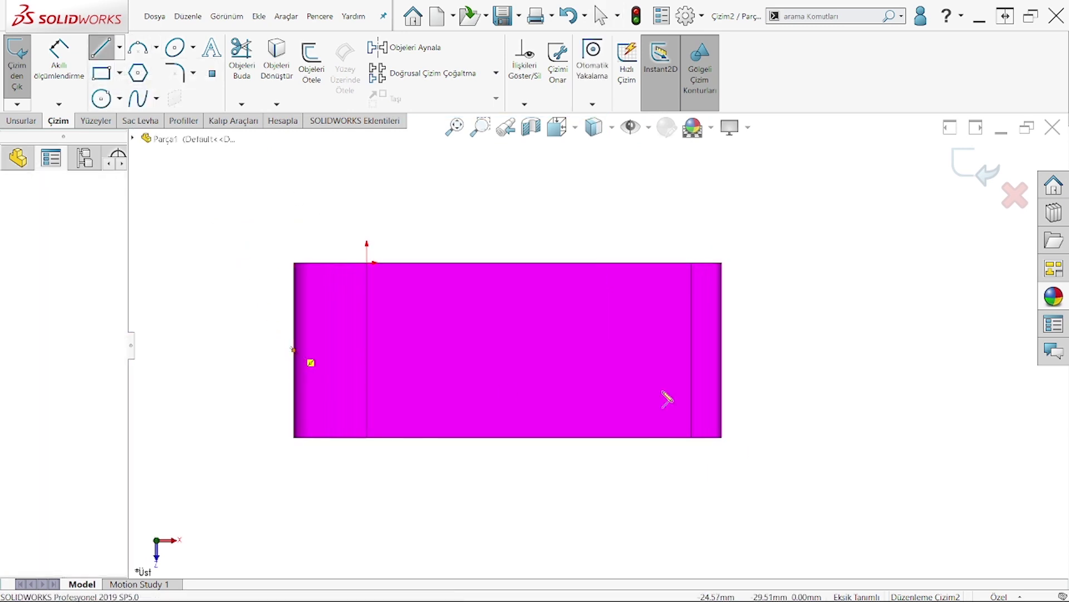
click(724, 351)
right_click(573, 306)
click(583, 322)
key(f)
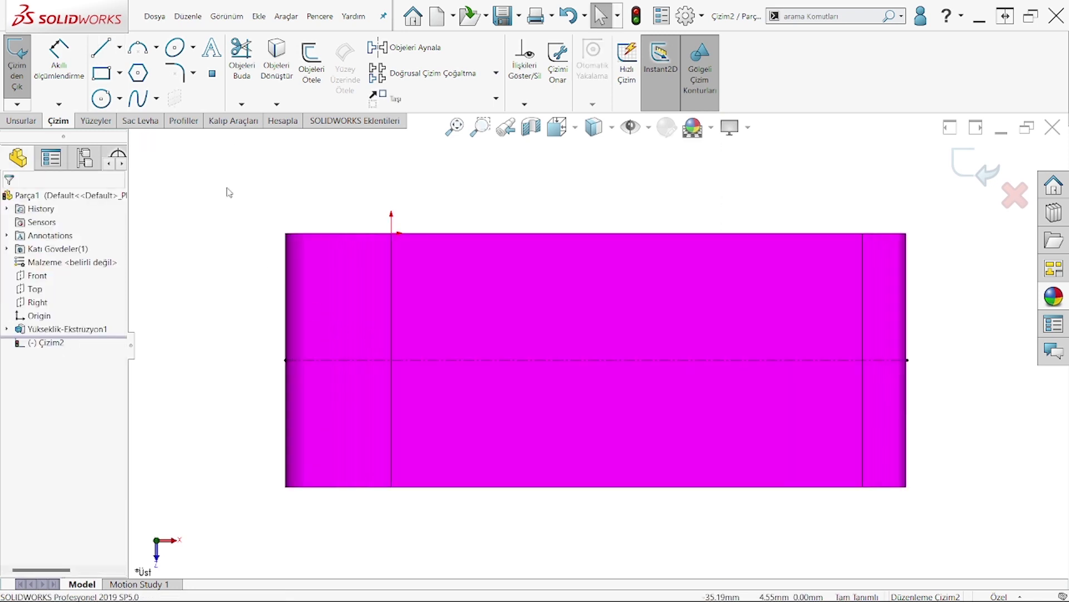
Step: Draw a horizontal–diagonal–horizontal stepped line above the centreline to the top-right corner
click(101, 48)
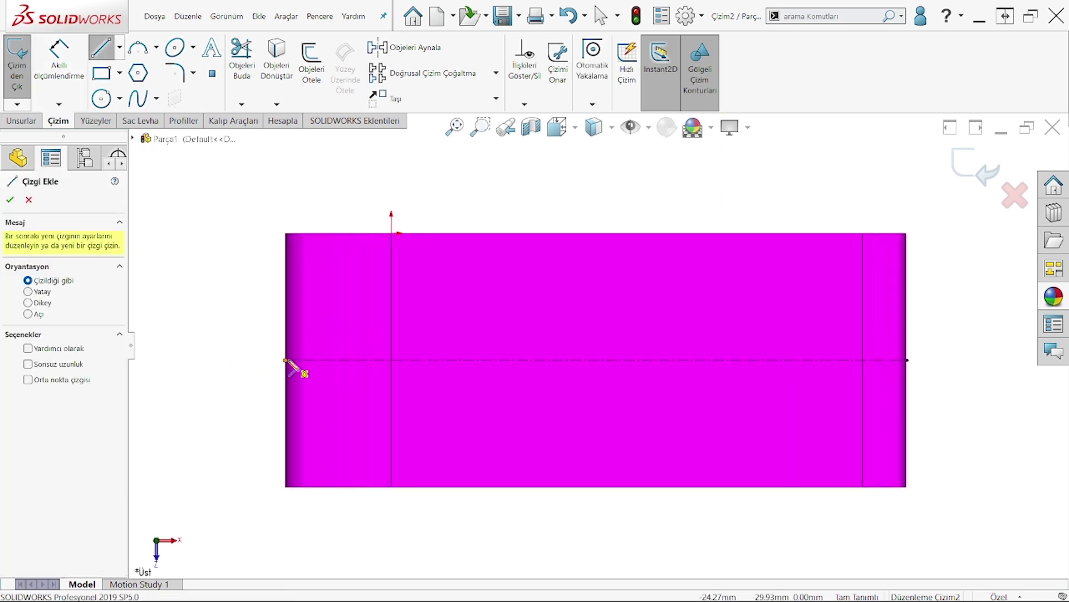
click(286, 333)
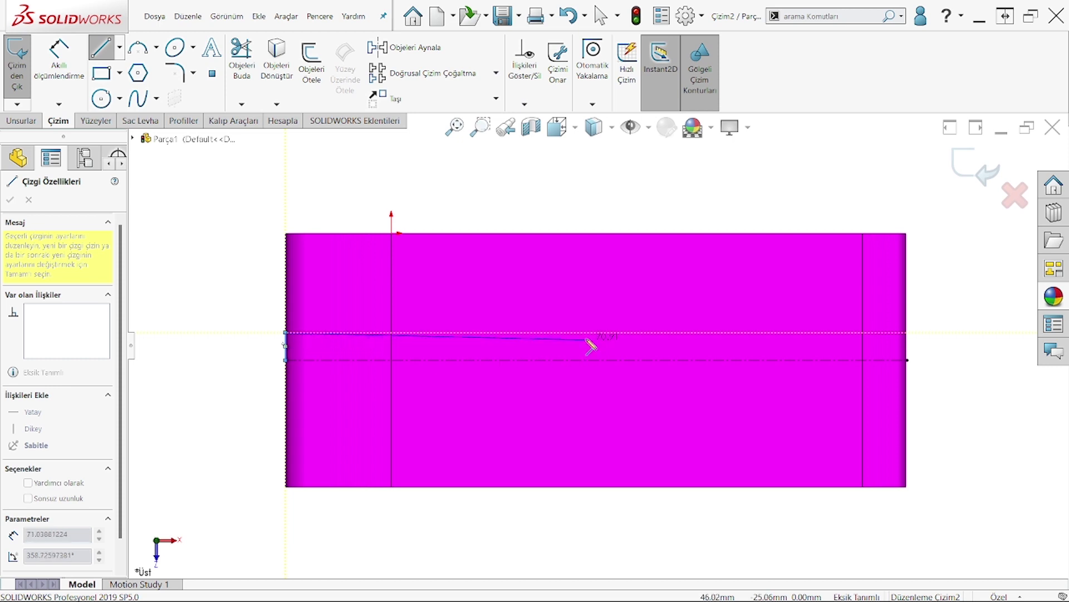
click(581, 332)
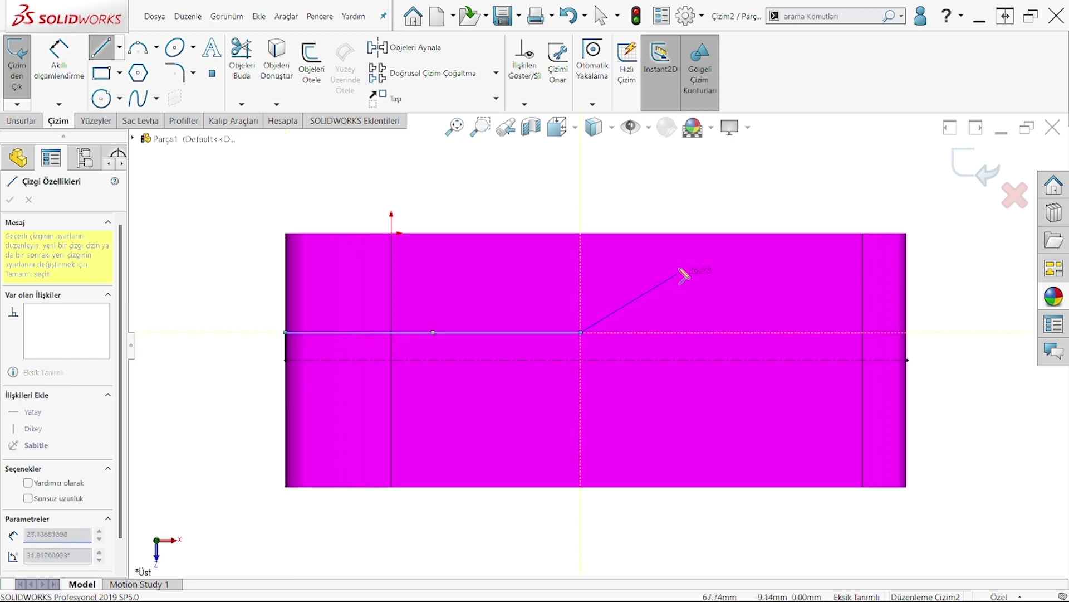
click(665, 233)
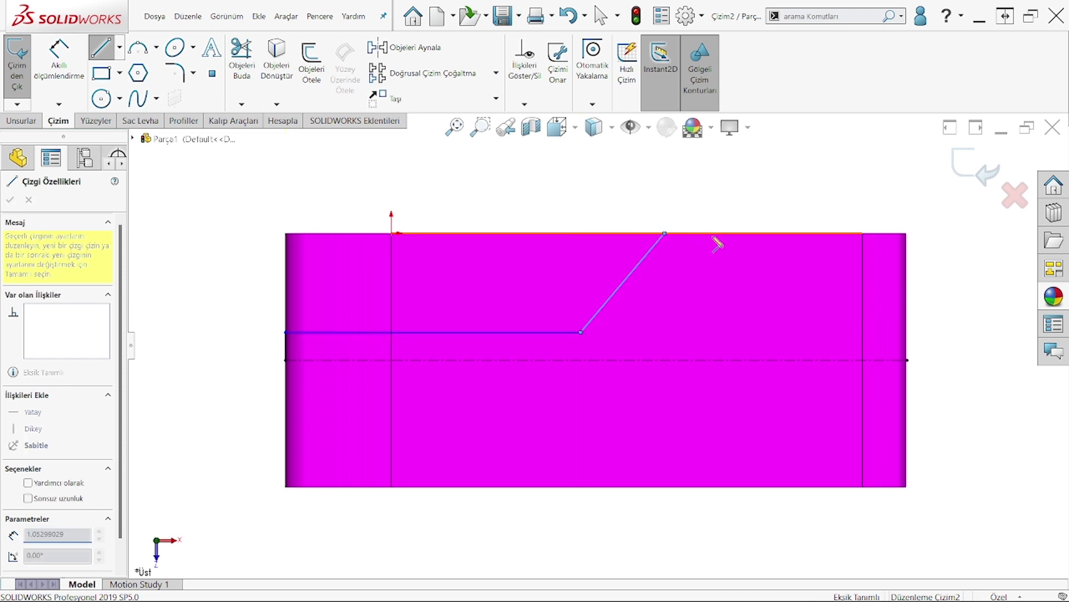
click(908, 234)
right_click(908, 234)
click(860, 203)
click(75, 103)
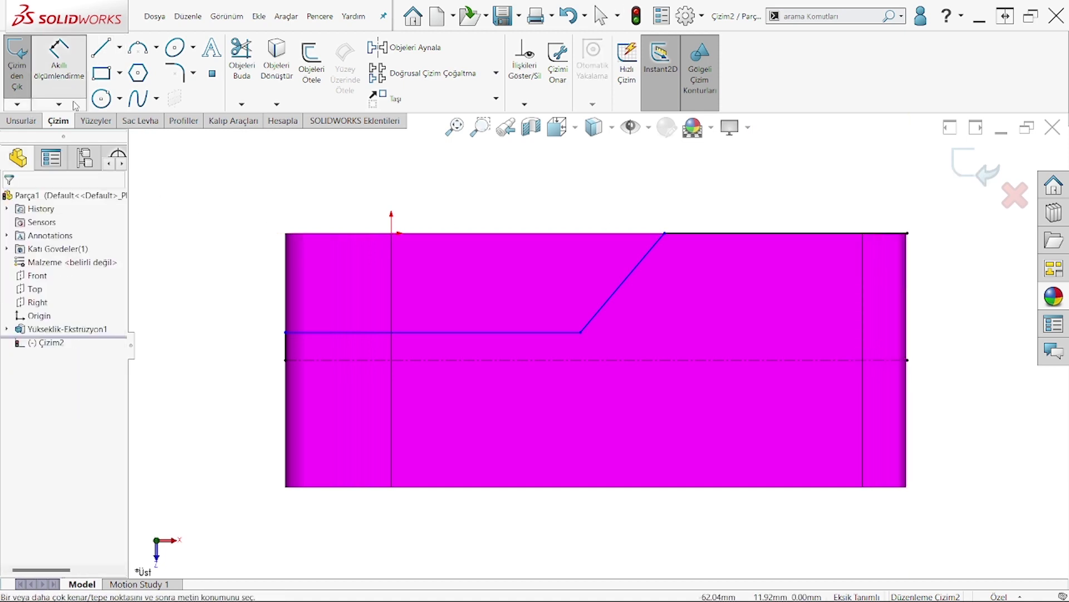
click(444, 334)
Step: Dimension the horizontal step line 65 long and 7 above the centreline
click(449, 286)
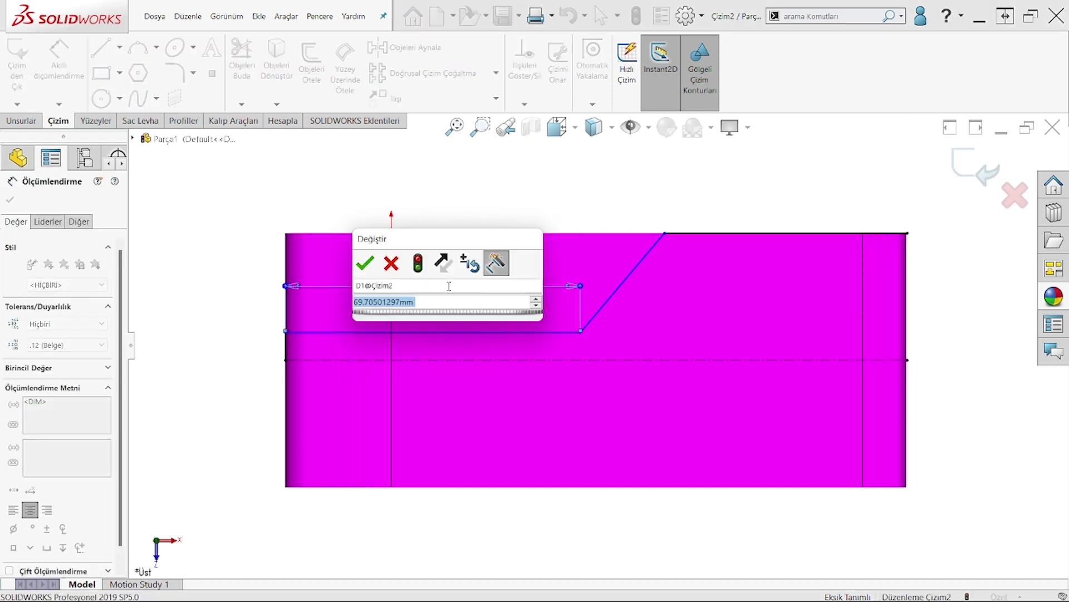
text(65)
key(Return)
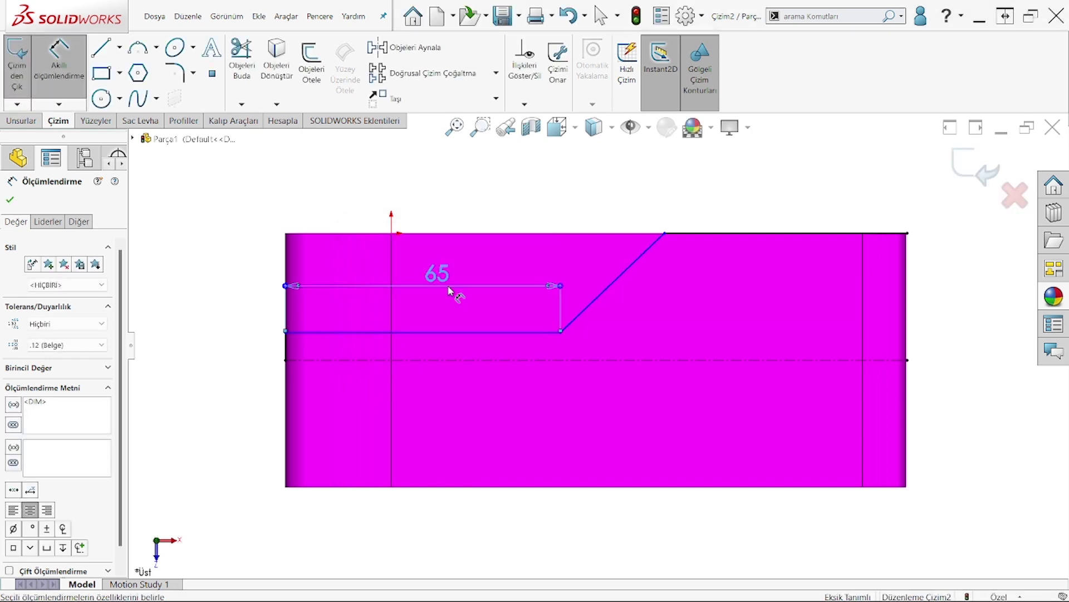
click(481, 334)
click(479, 360)
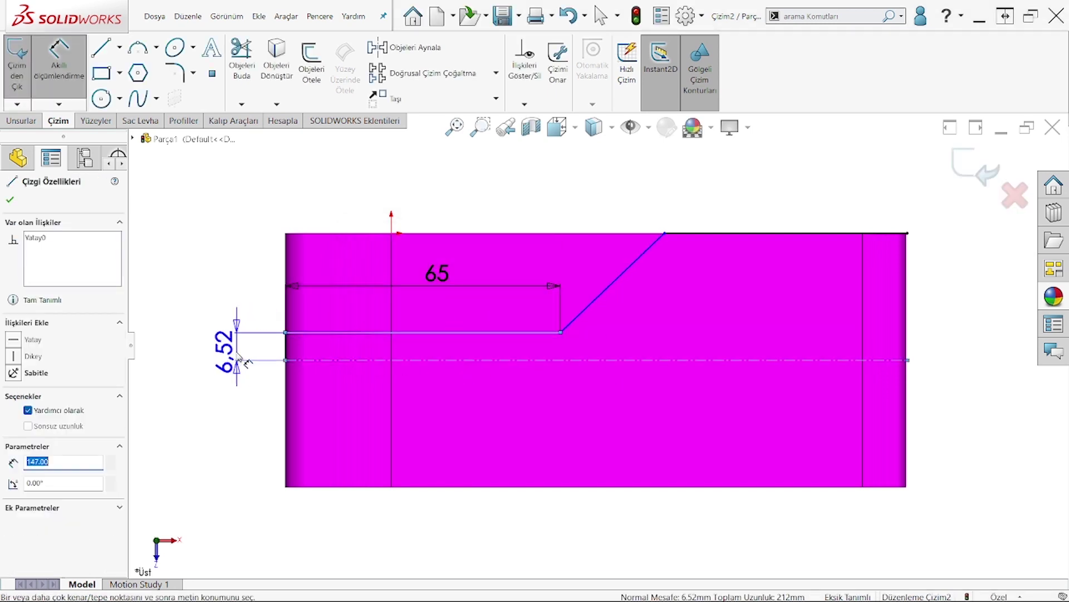
click(217, 356)
text(7)
key(Return)
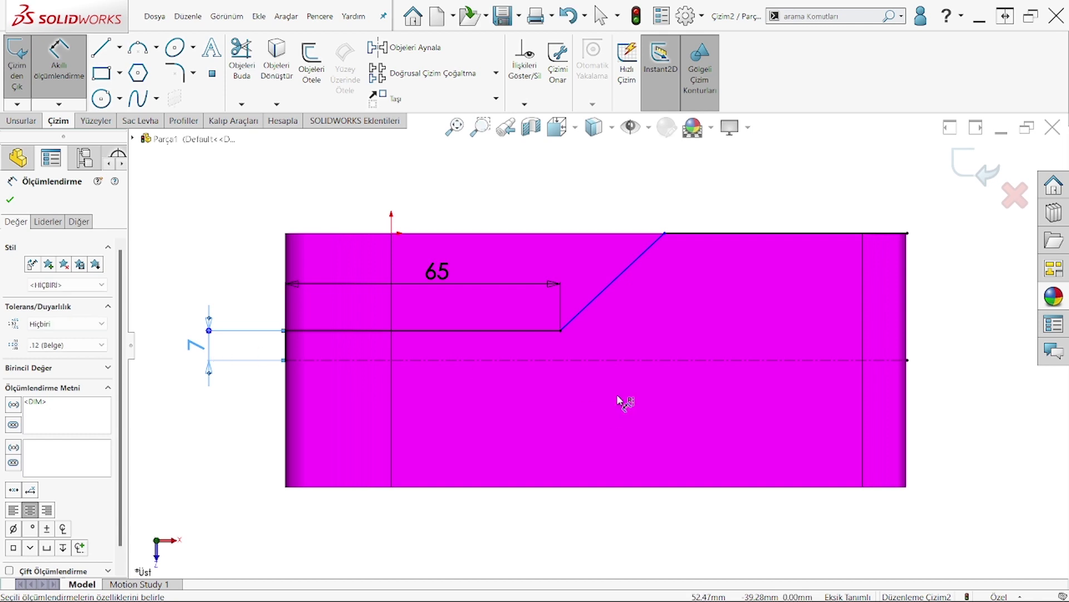
Step: Give the diagonal line a 41 length dimension
click(627, 274)
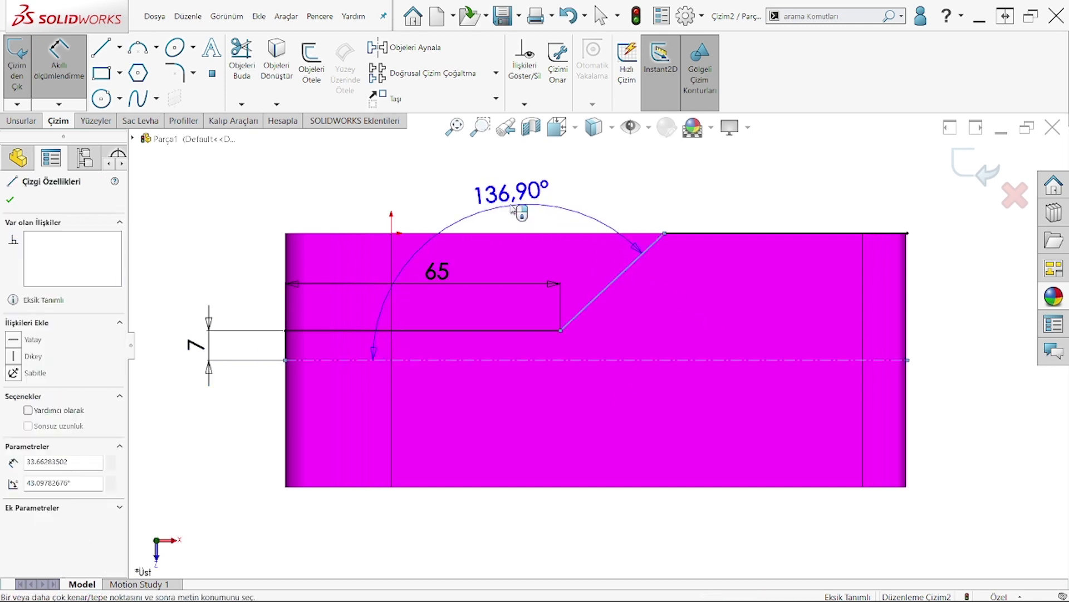
key(Escape)
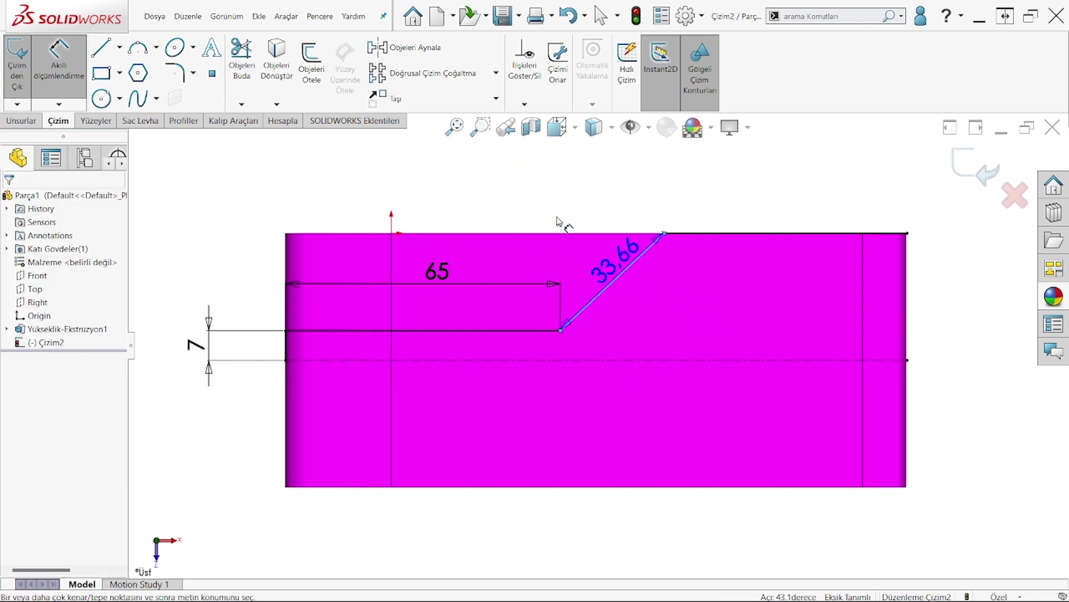
click(409, 209)
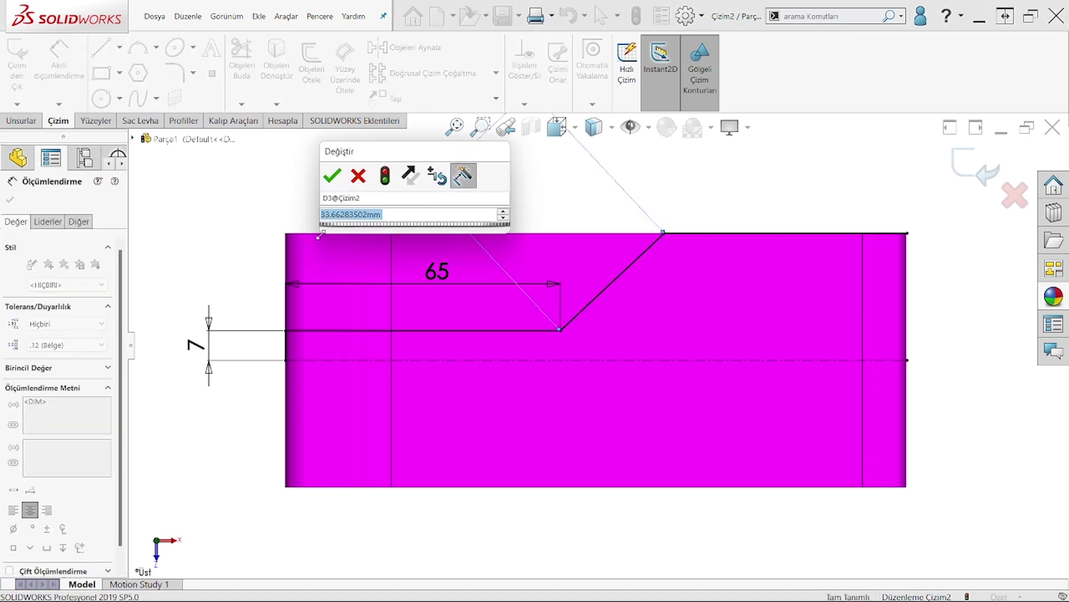
text(41)
key(Return)
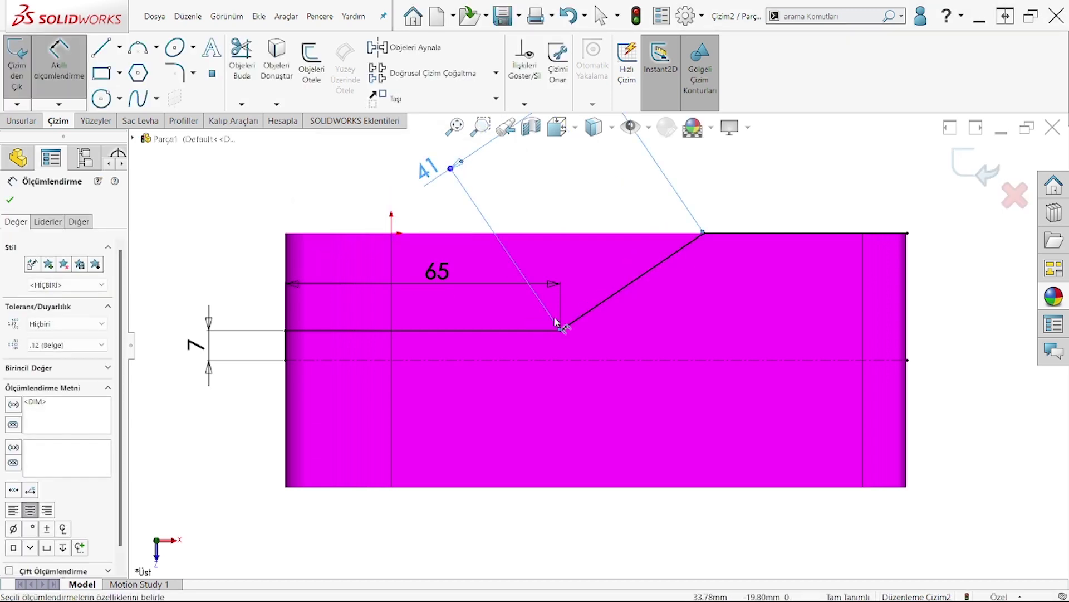
click(869, 233)
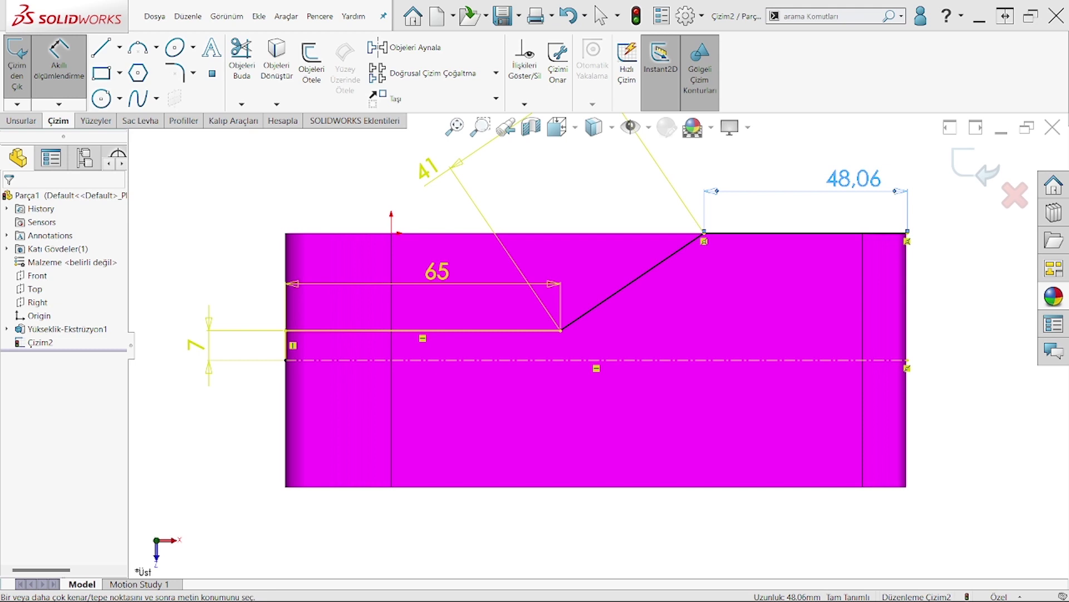
key(Escape)
Step: Zoom around and inspect the top-right corner point of the stepped line
scroll(449, 327, up, 2)
scroll(766, 342, up, 2)
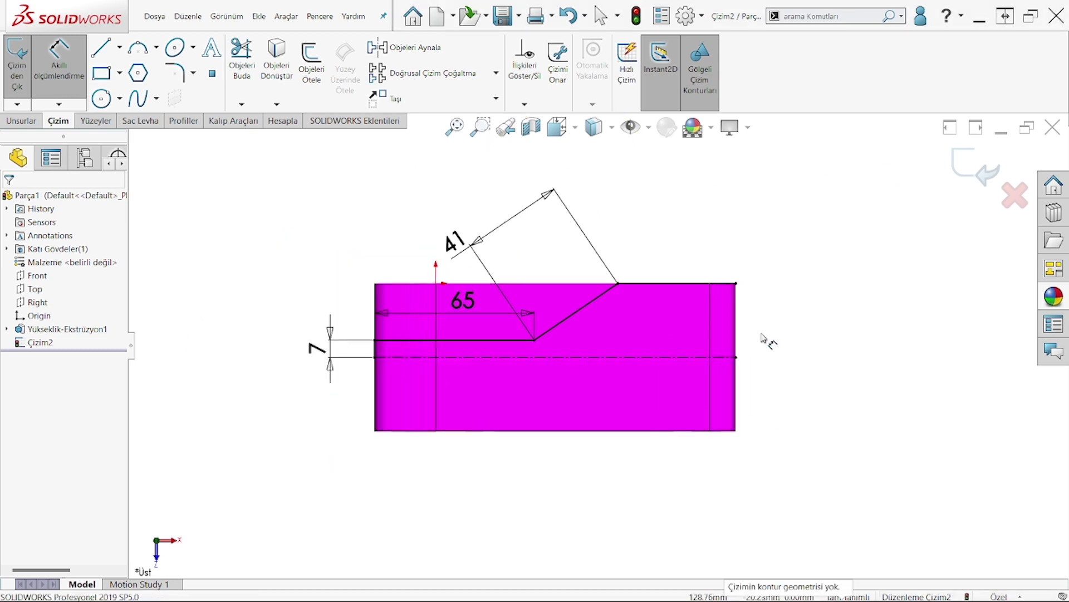
scroll(766, 342, down, 2)
right_click(713, 217)
click(763, 279)
key(Escape)
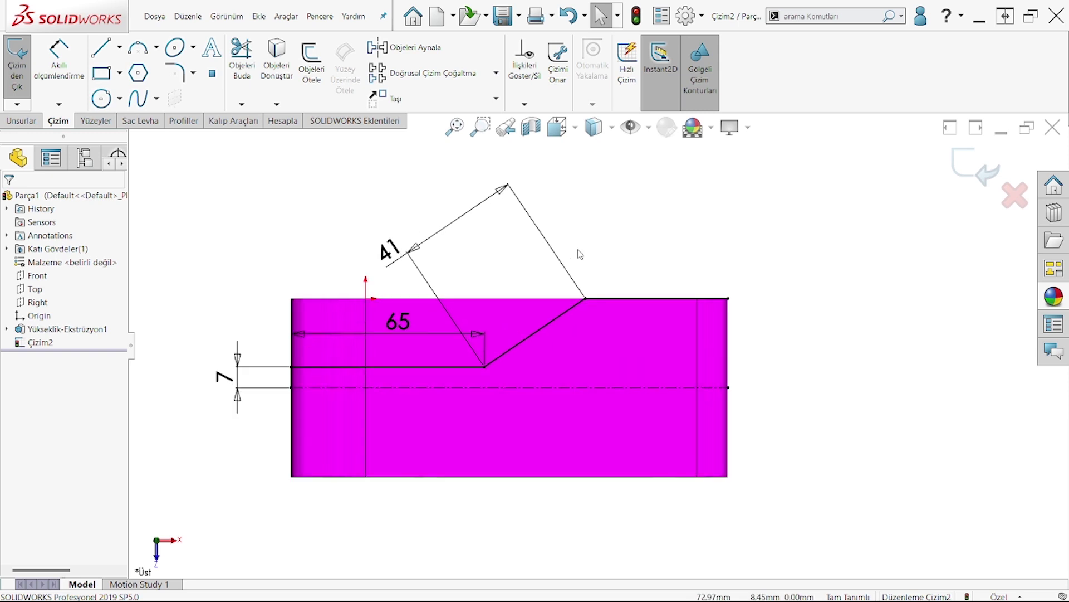
scroll(735, 325, down, 1)
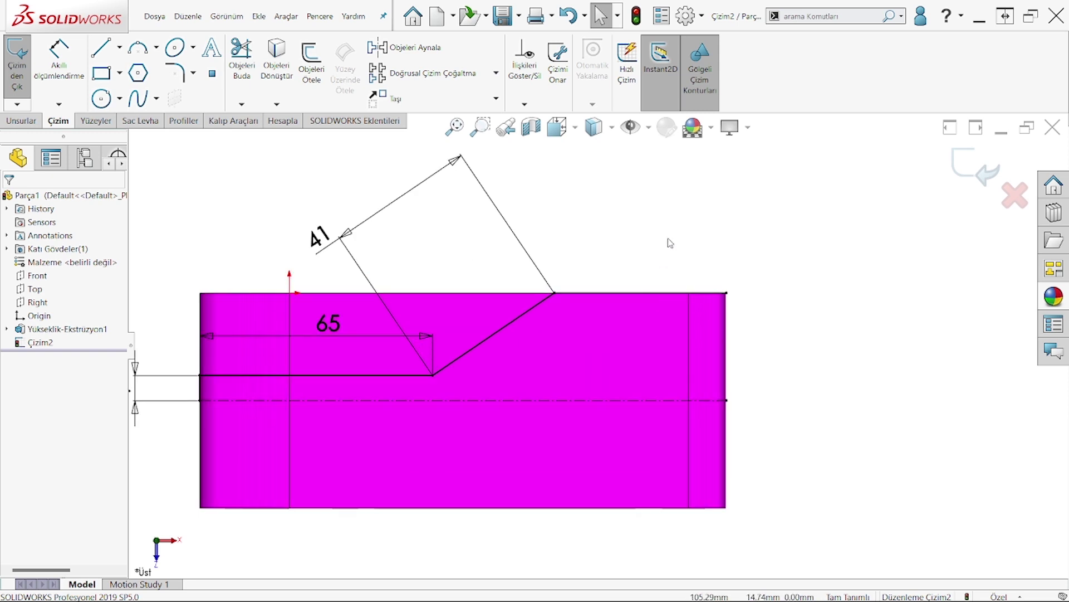
click(727, 293)
scroll(597, 344, up, 2)
key(Escape)
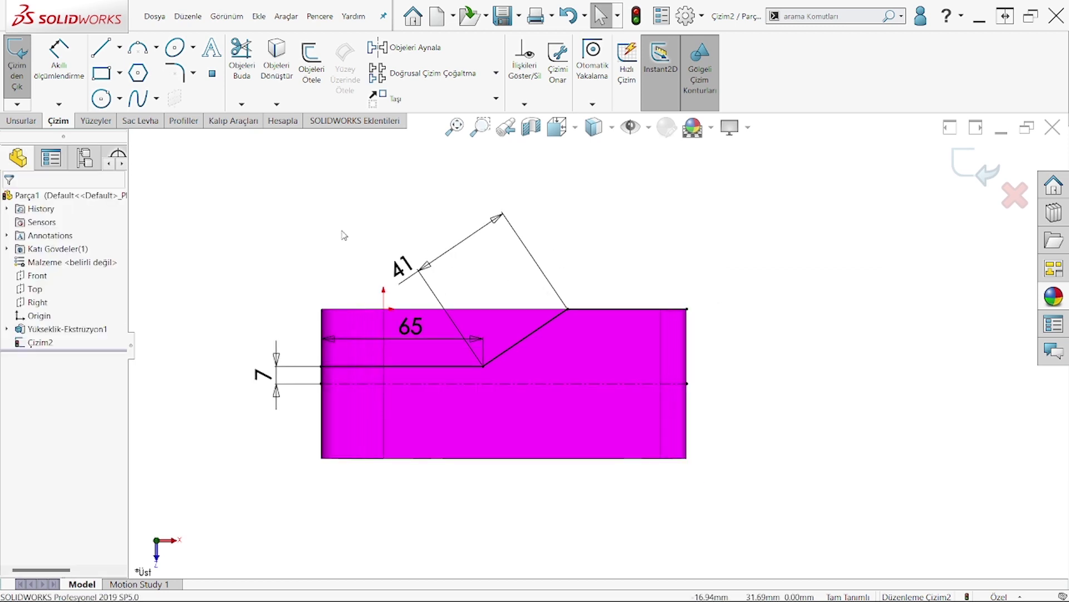
scroll(522, 315, down, 1)
Step: Delete the 41 construction triangle lines and their dimension
click(59, 56)
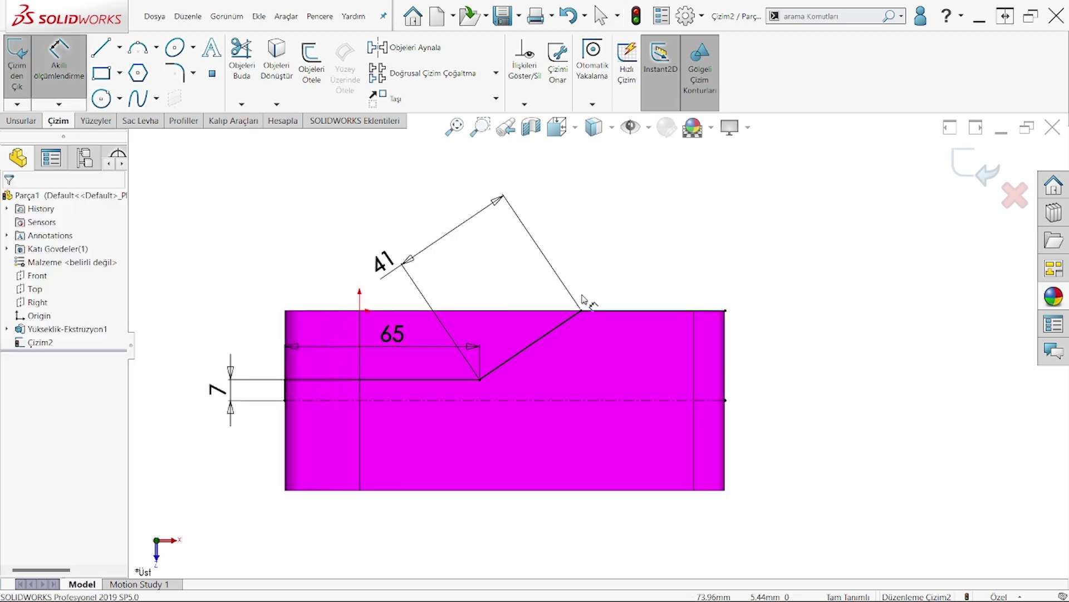
click(619, 310)
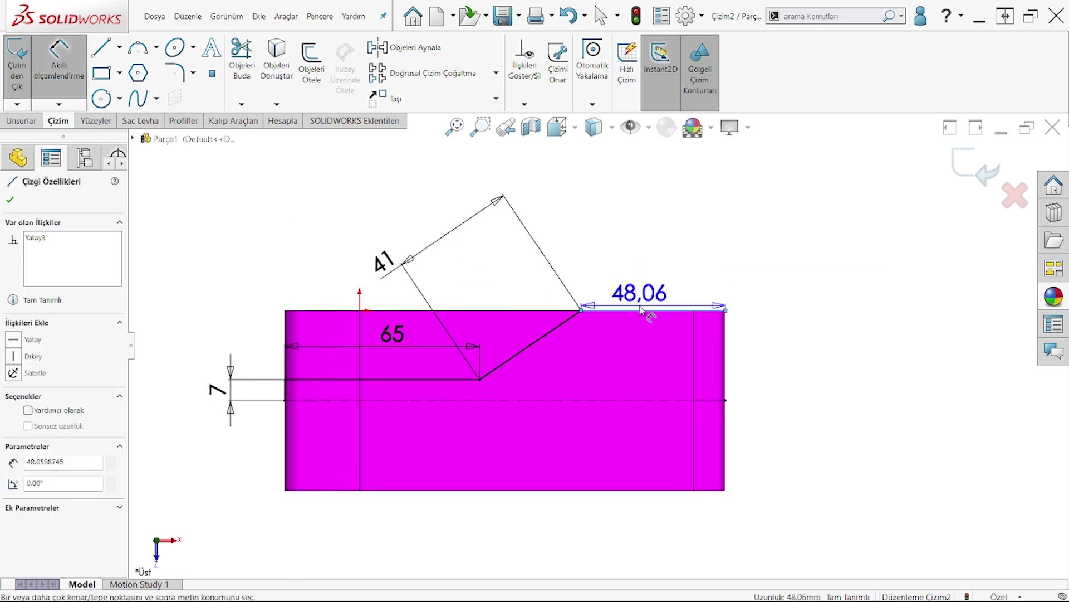
key(Escape)
key(Escape)
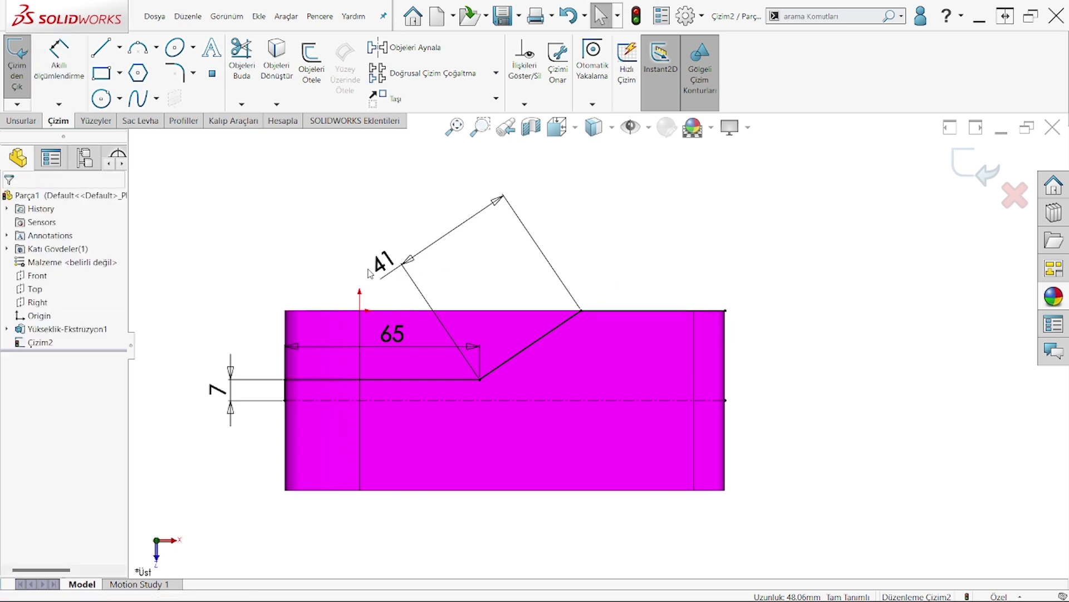
drag(368, 273, 427, 251)
key(Delete)
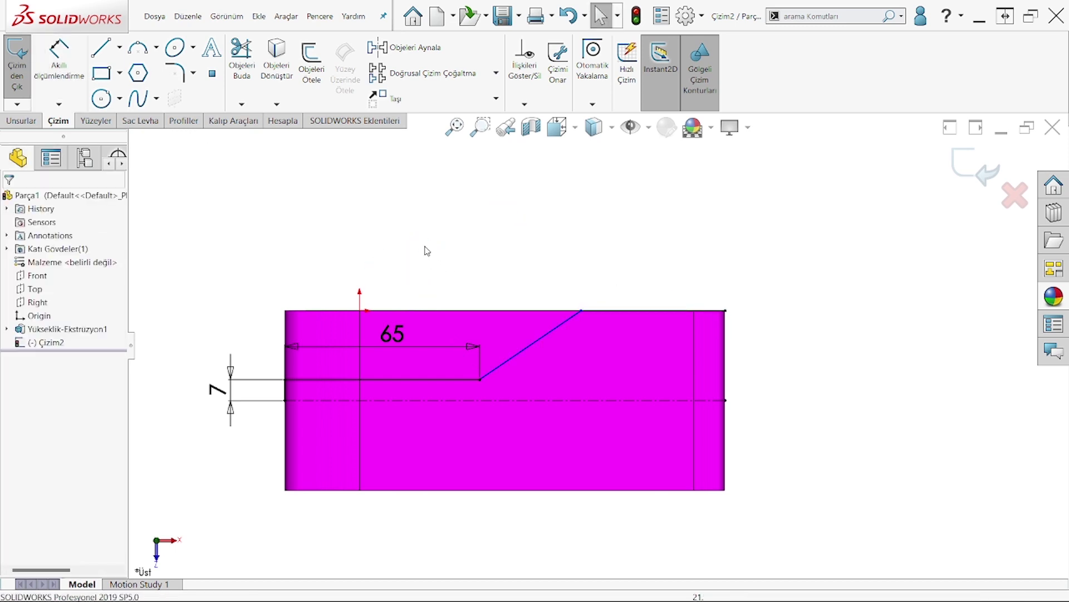
Step: Dimension the flat top edge beyond the slope at 46
click(58, 62)
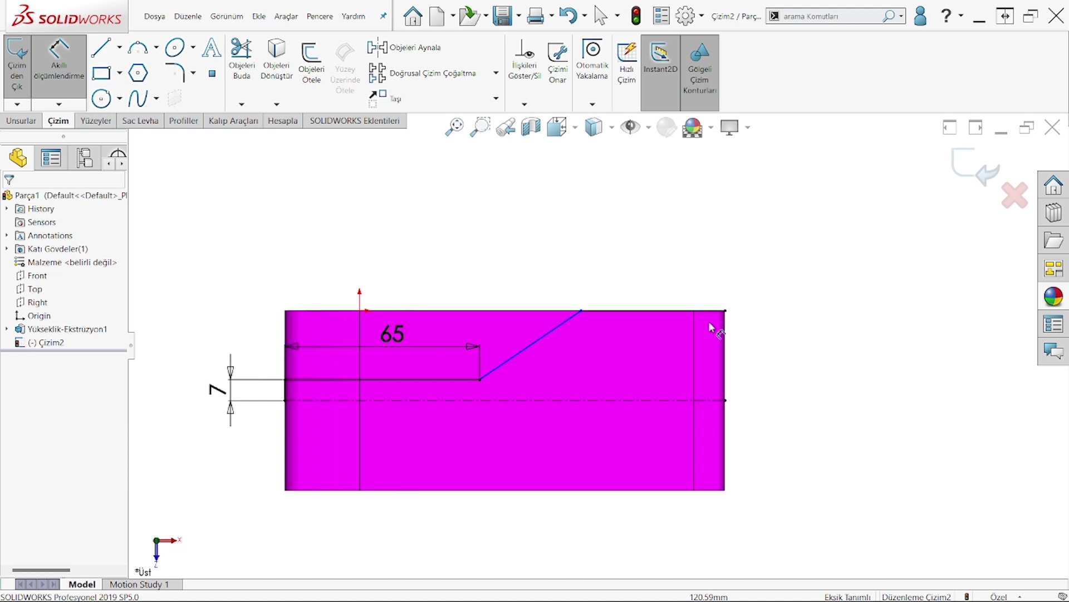
click(653, 311)
click(655, 268)
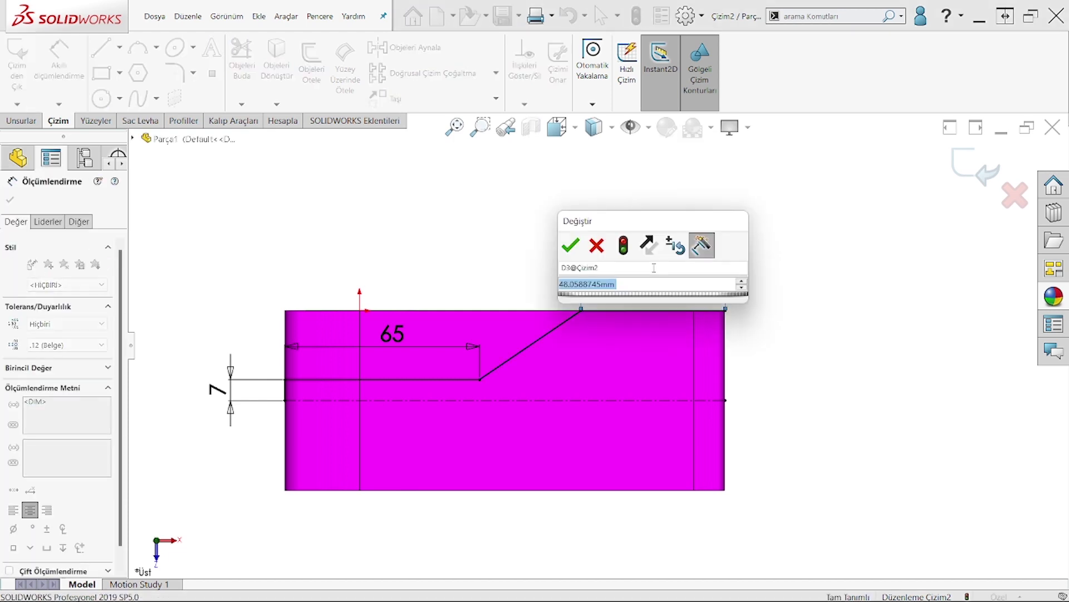
text(46)
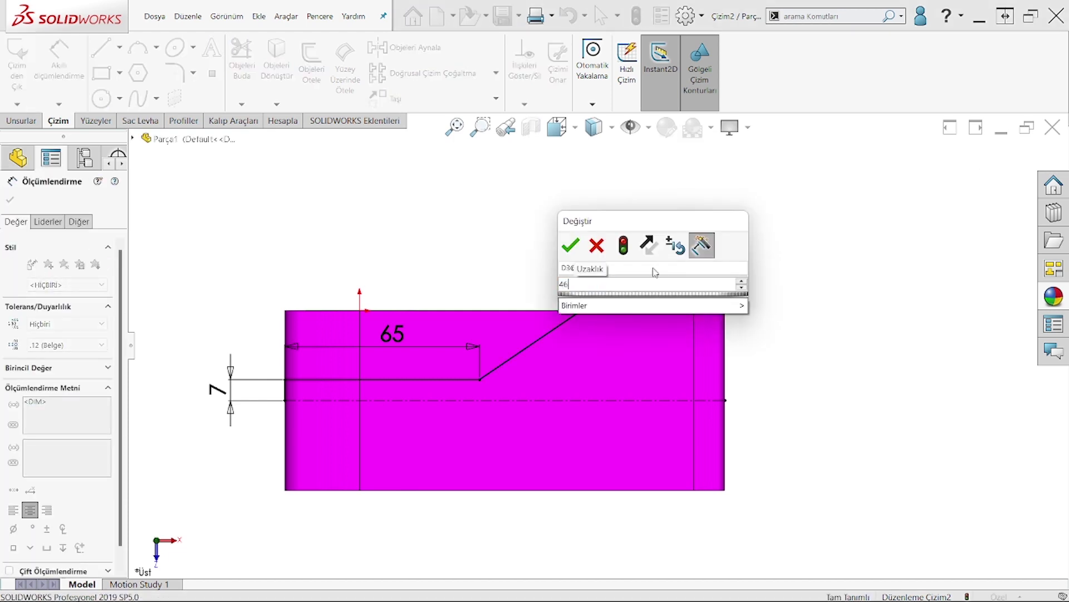
key(Return)
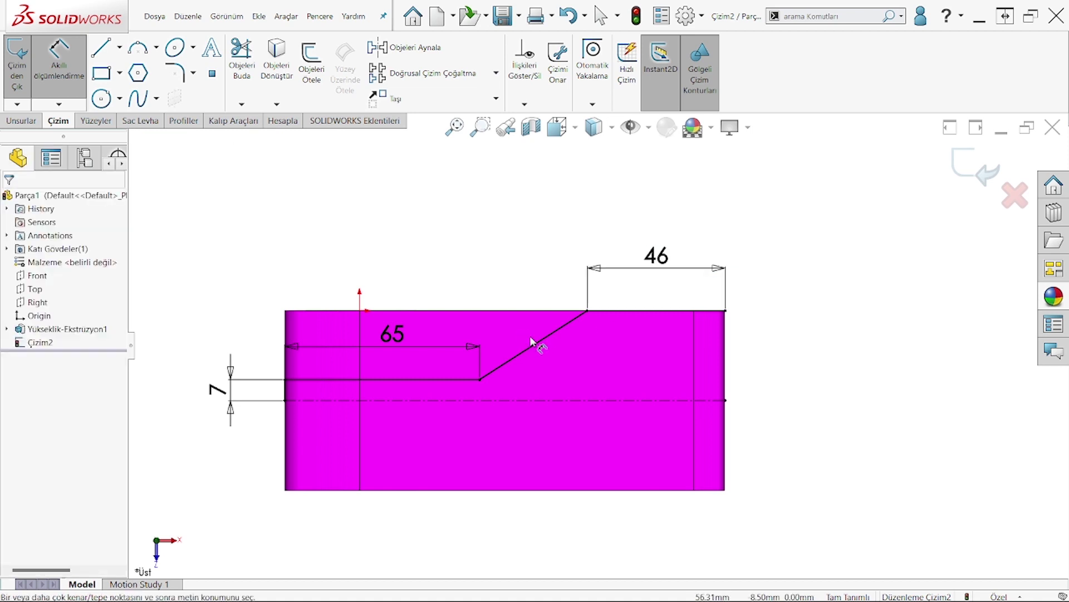
click(531, 338)
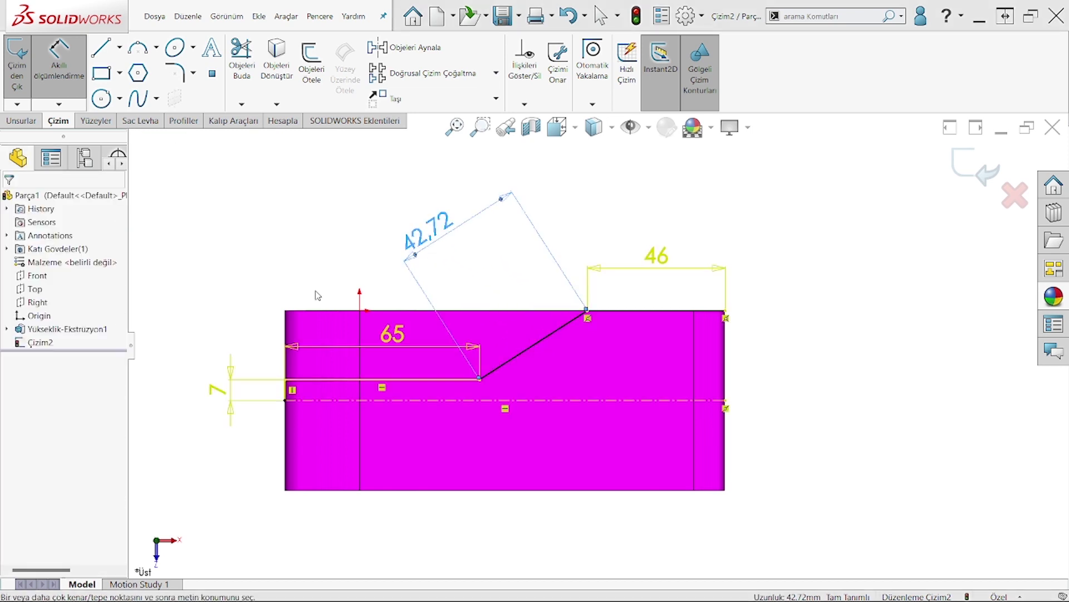
key(Escape)
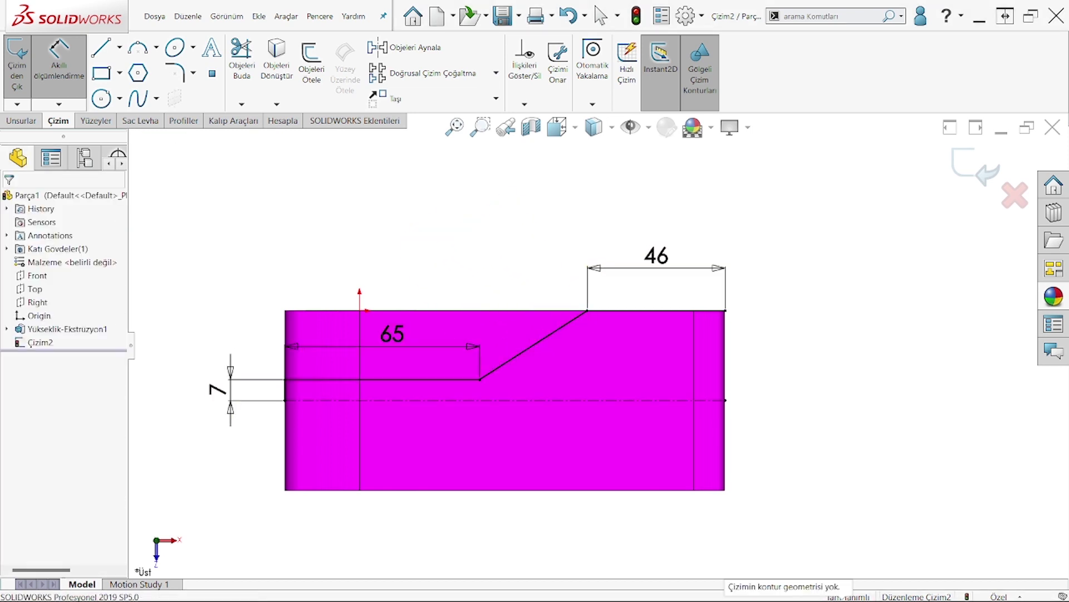
Step: Pan the sketch and begin setting up an offset of the stepped line
ctrl+middle_drag(477, 366, 506, 369)
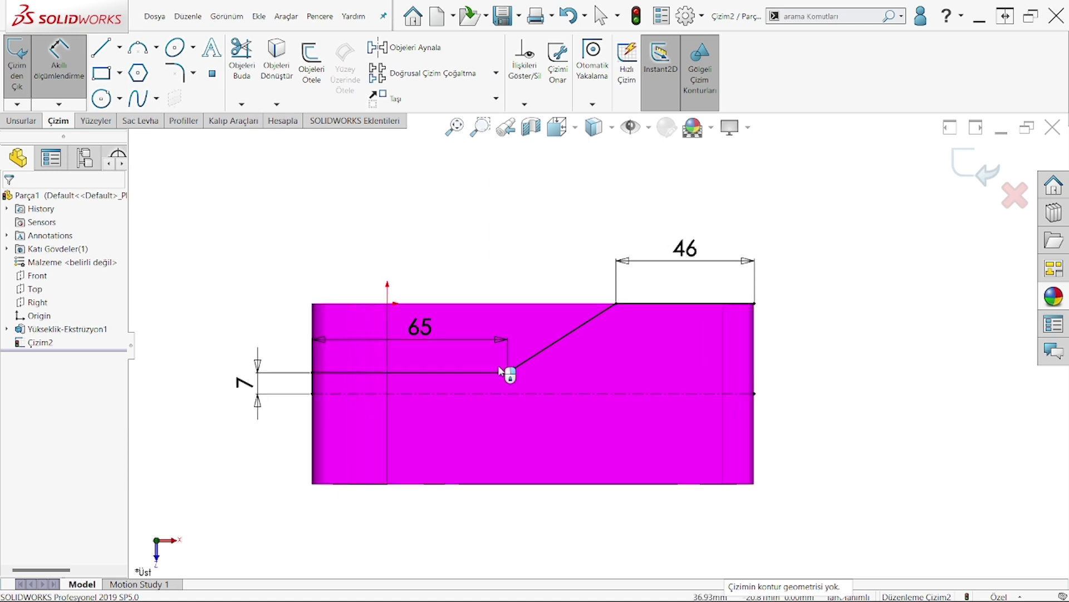
ctrl+middle_drag(644, 401, 633, 389)
right_click(286, 304)
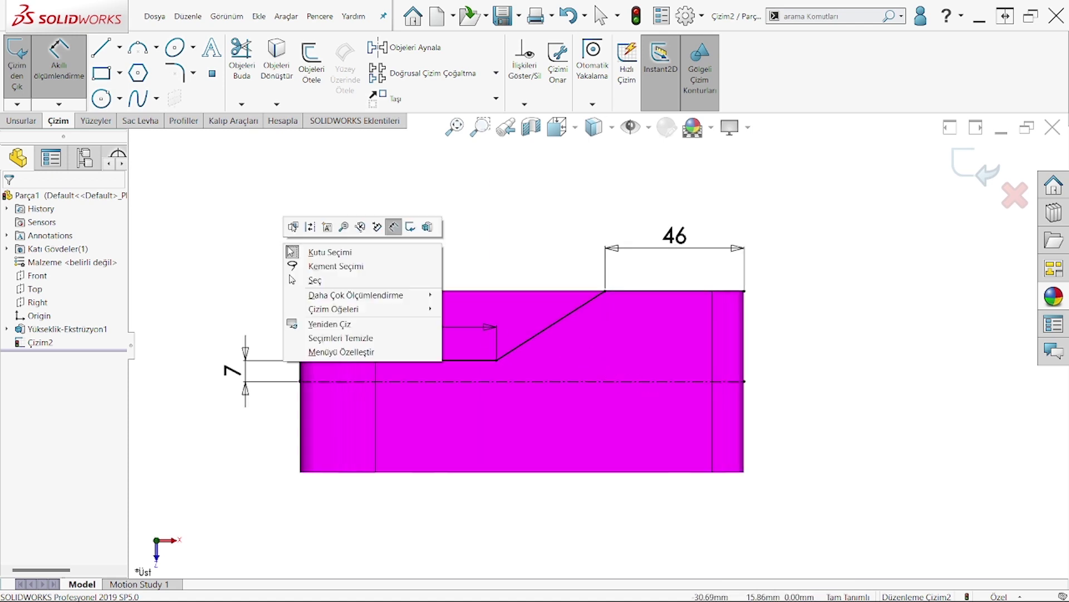
click(291, 280)
scroll(479, 268, up, 2)
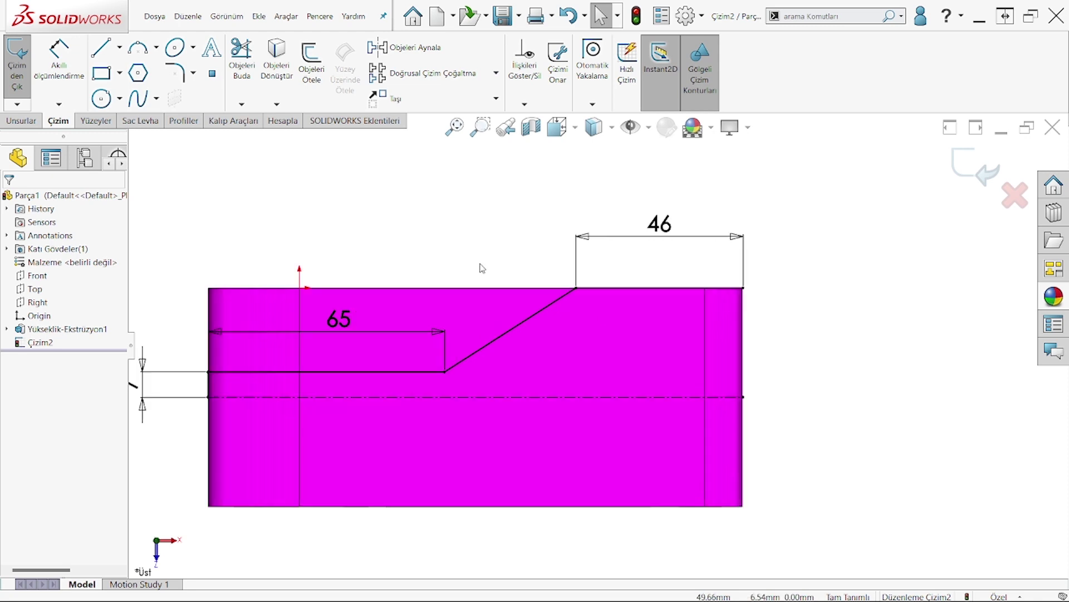
click(302, 76)
Step: Mirror the step, slope and flat top lines about the centreline
scroll(592, 347, down, 2)
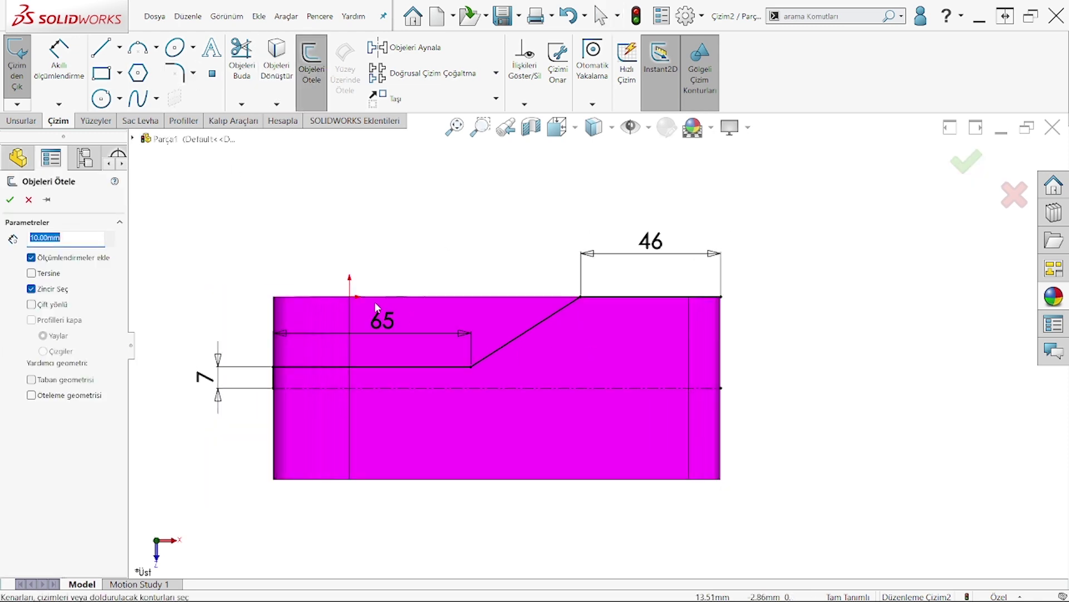
click(28, 199)
click(405, 47)
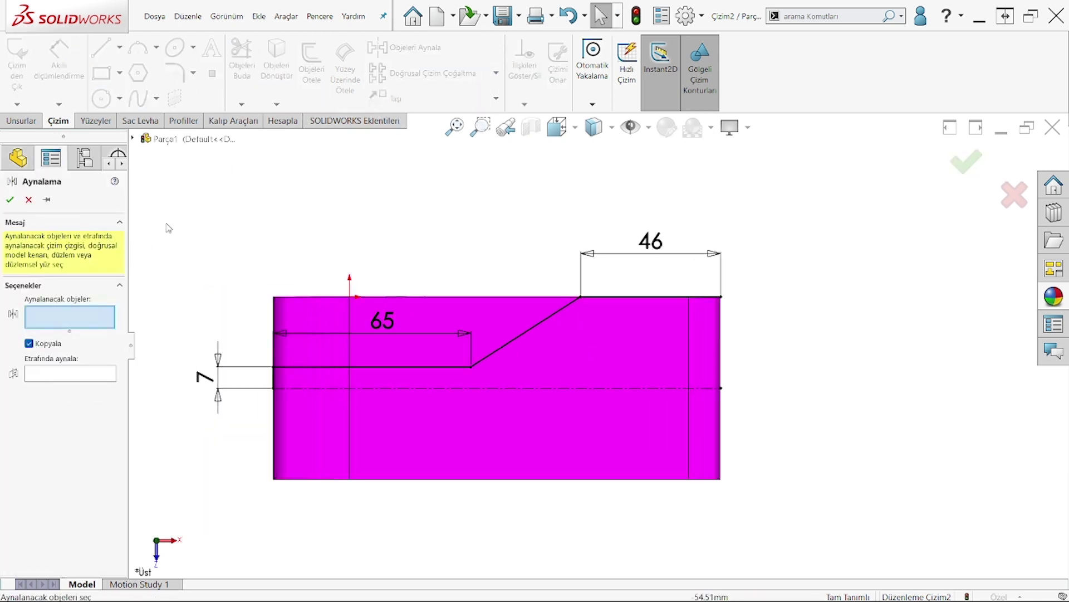
click(440, 366)
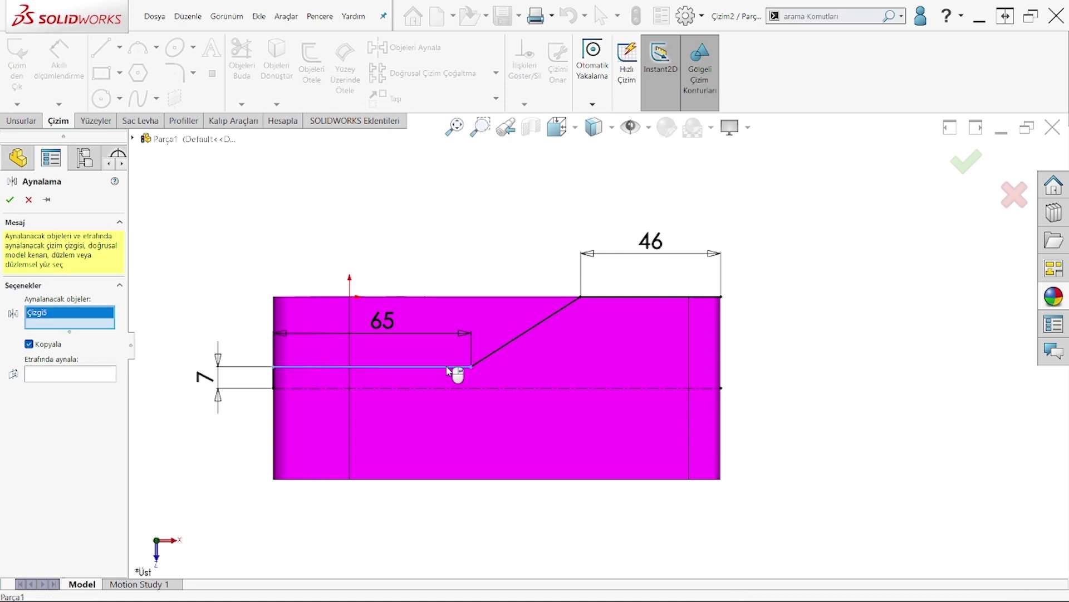
click(491, 354)
click(607, 297)
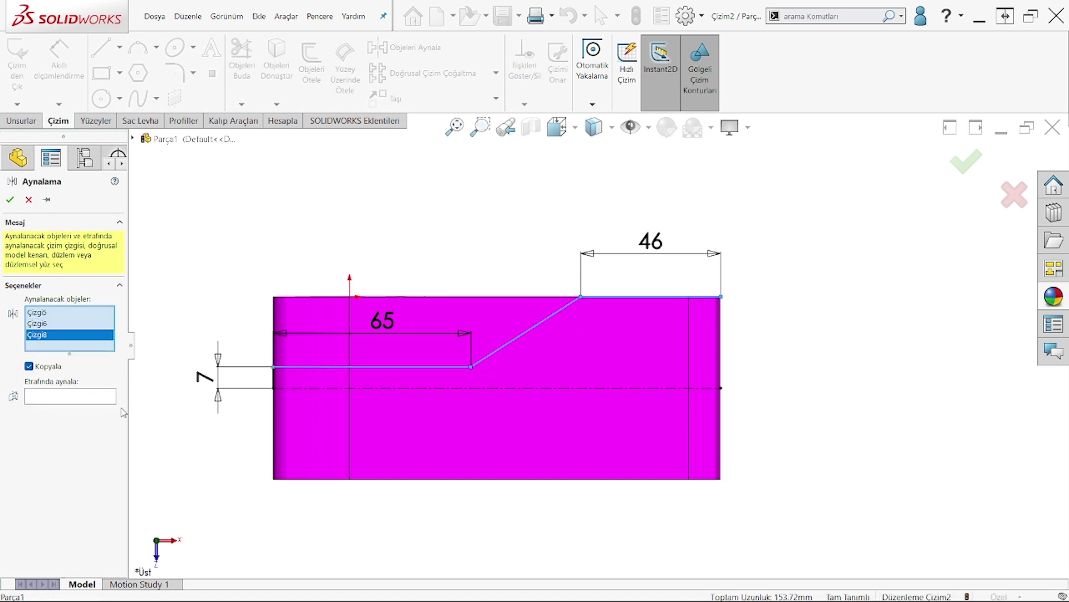
click(306, 387)
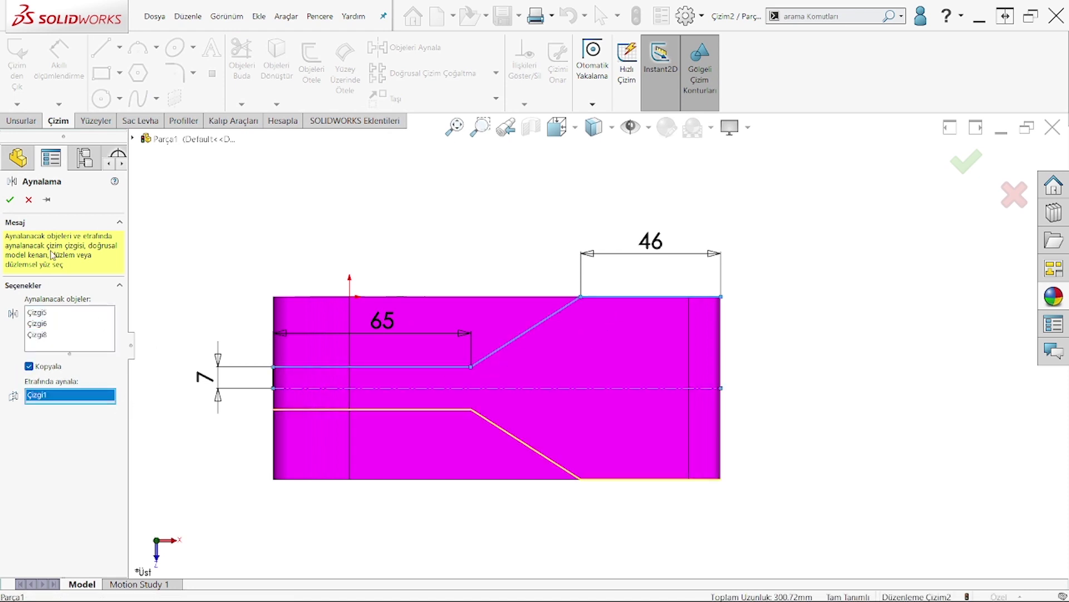
click(11, 200)
Step: Close the outline's left end with a short vertical line at the left edge
click(101, 47)
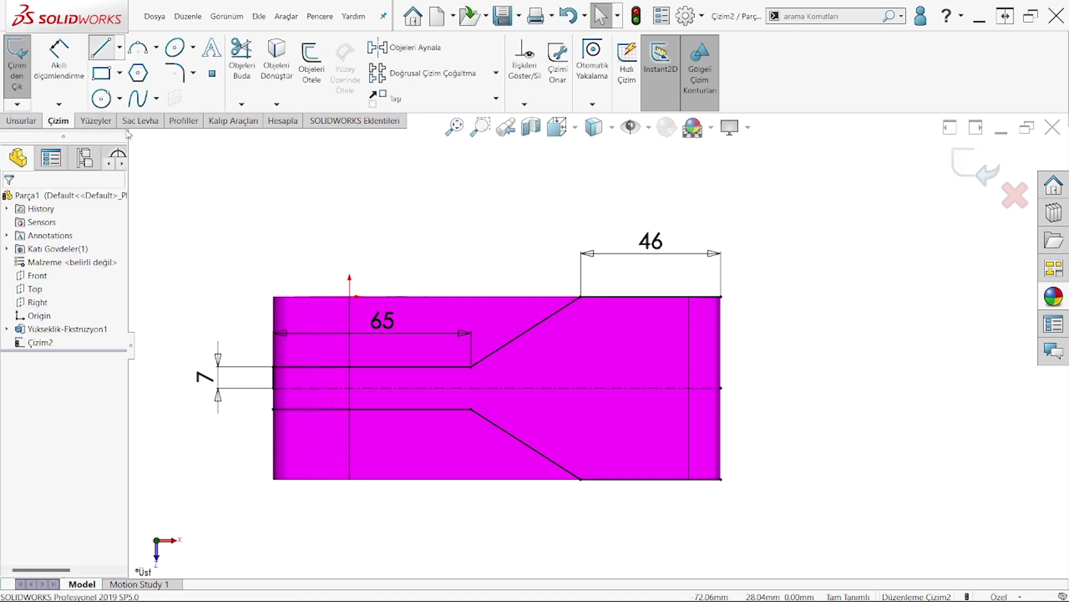
click(276, 409)
right_click(222, 306)
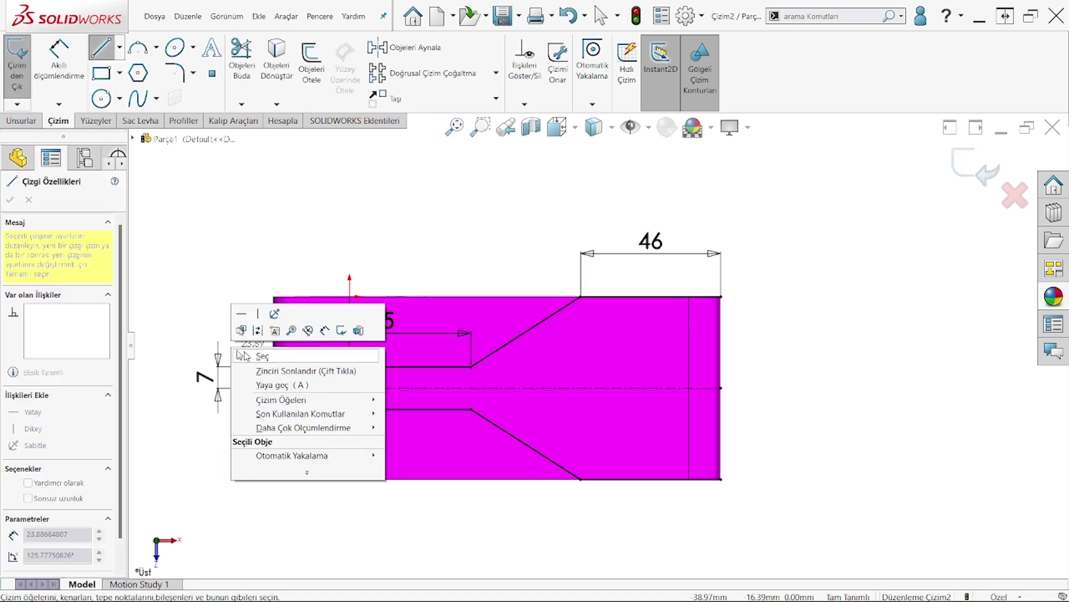
click(245, 347)
click(101, 47)
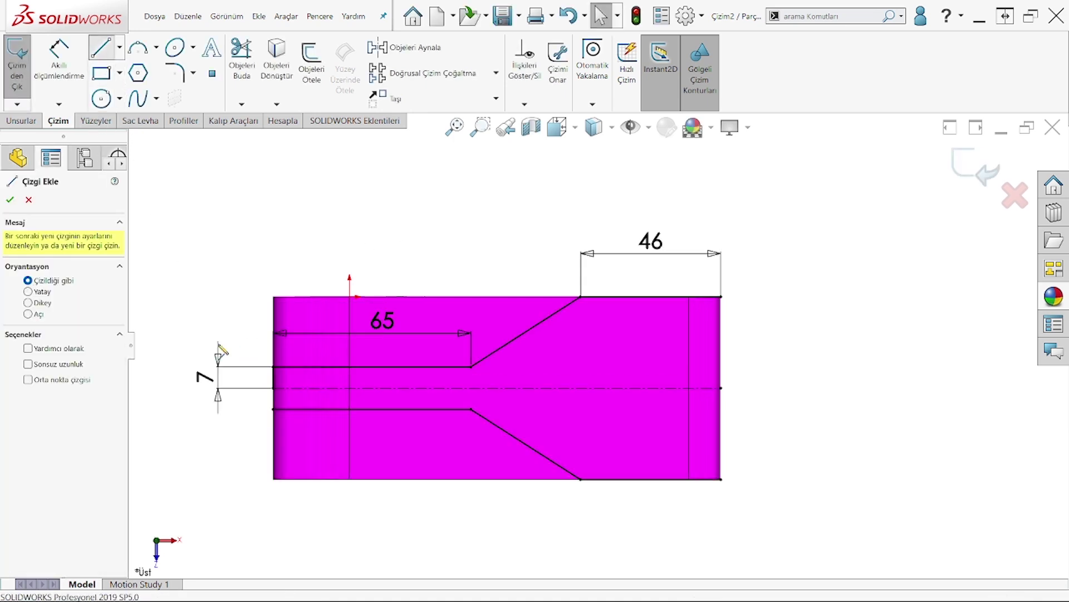
click(273, 409)
click(273, 388)
right_click(263, 221)
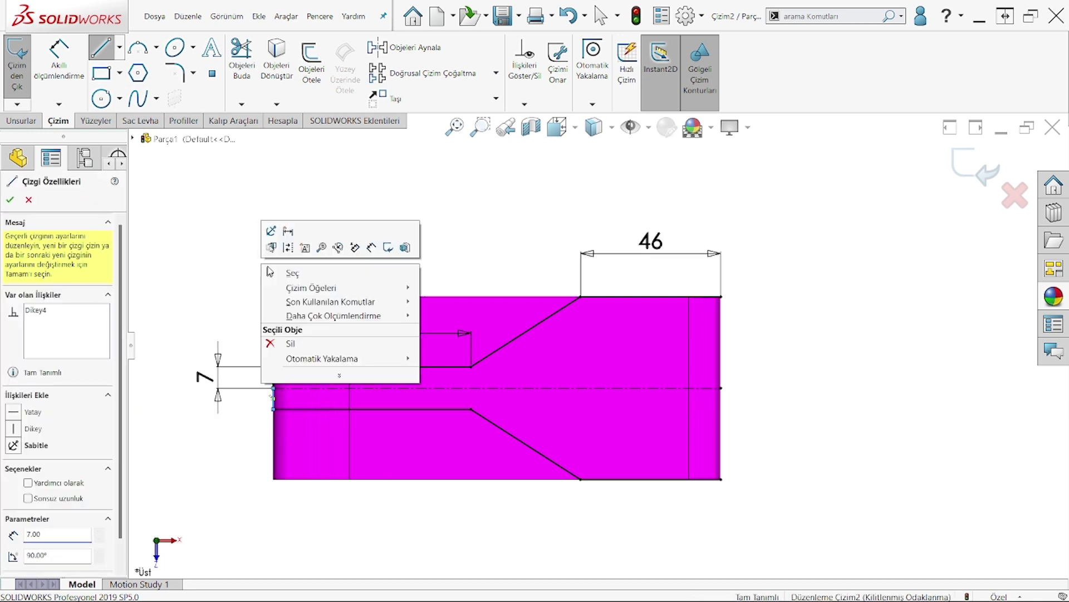
click(295, 269)
key(Escape)
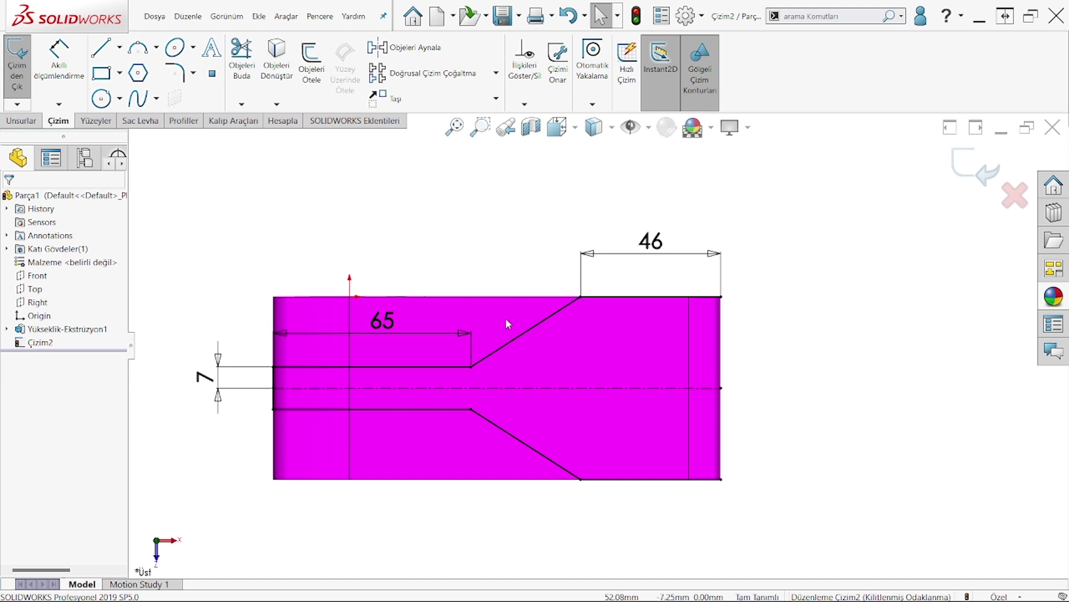
scroll(518, 346, down, 1)
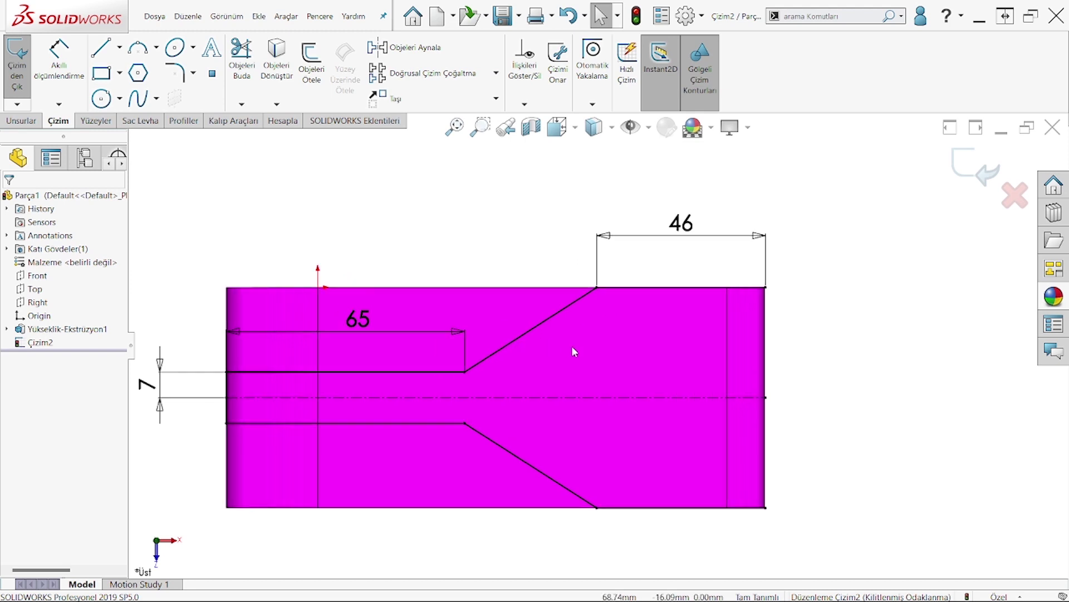
scroll(618, 354, up, 1)
scroll(716, 378, down, 1)
scroll(349, 333, up, 1)
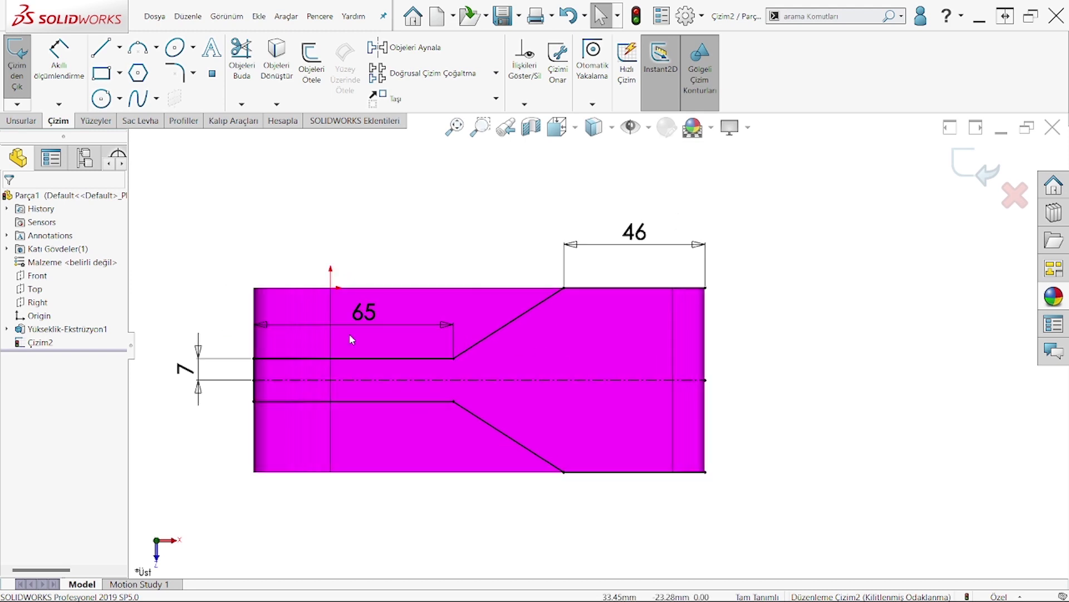
click(301, 65)
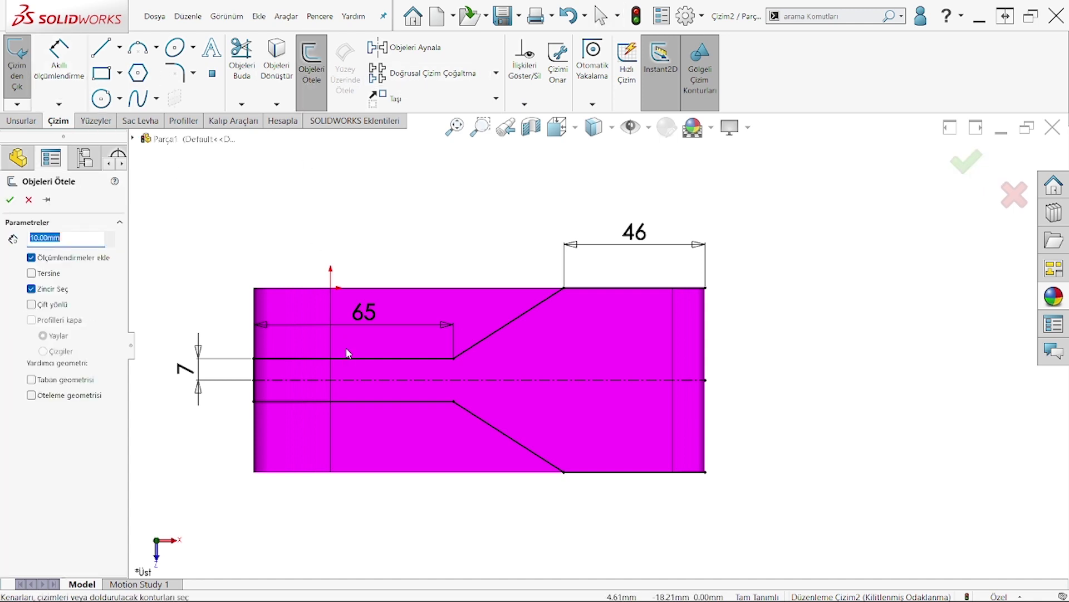
click(513, 327)
text(8)
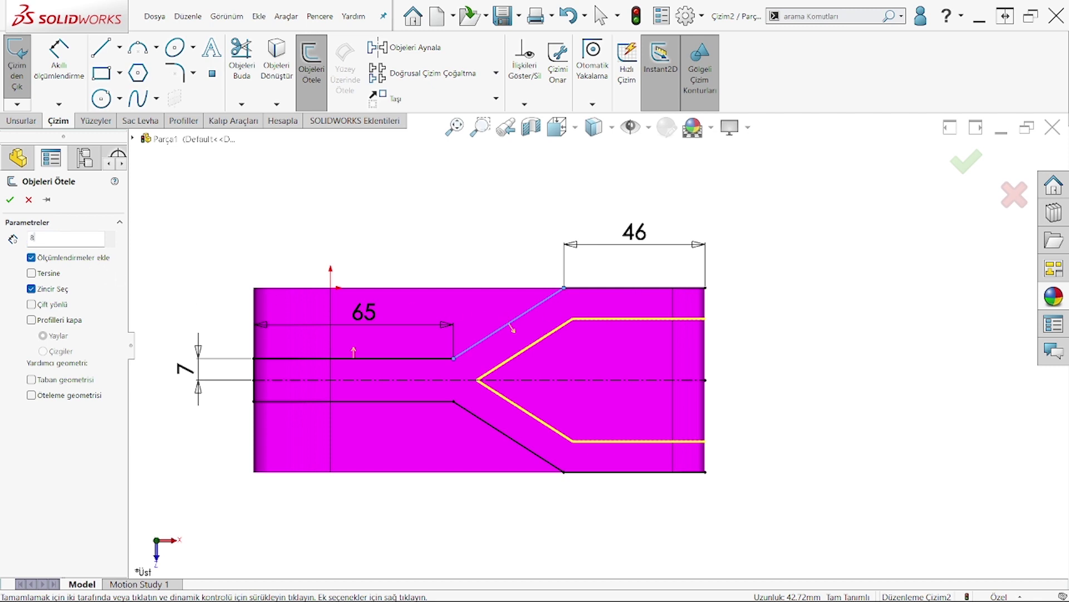
key(Return)
key(Return)
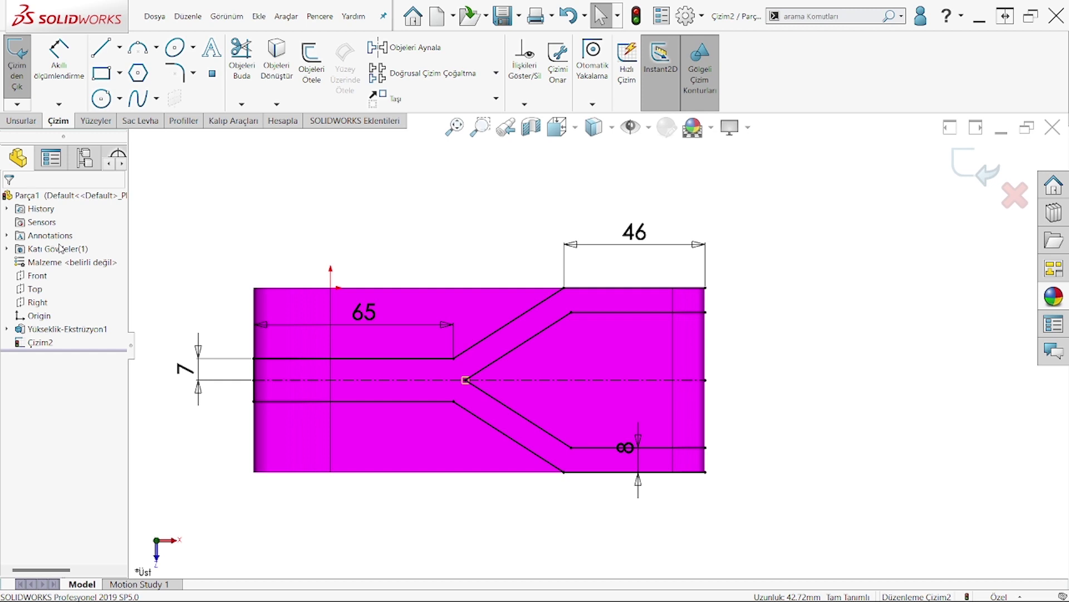
key(ctrl+z)
click(273, 172)
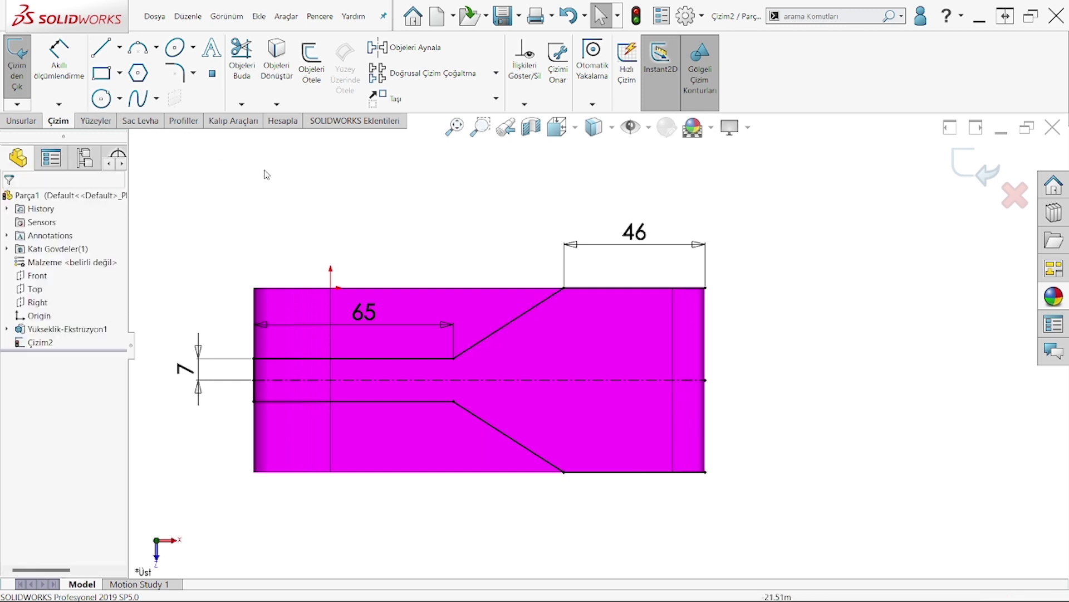
Step: Fillet the upper and lower inner and outer bends with R20 sketch fillets
click(174, 73)
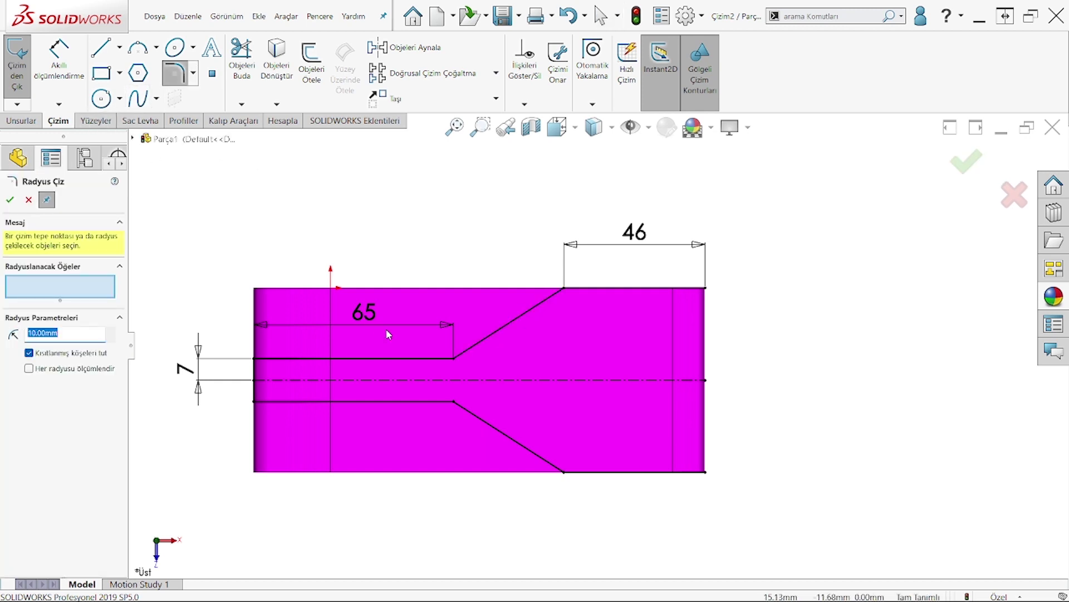
click(455, 363)
click(456, 405)
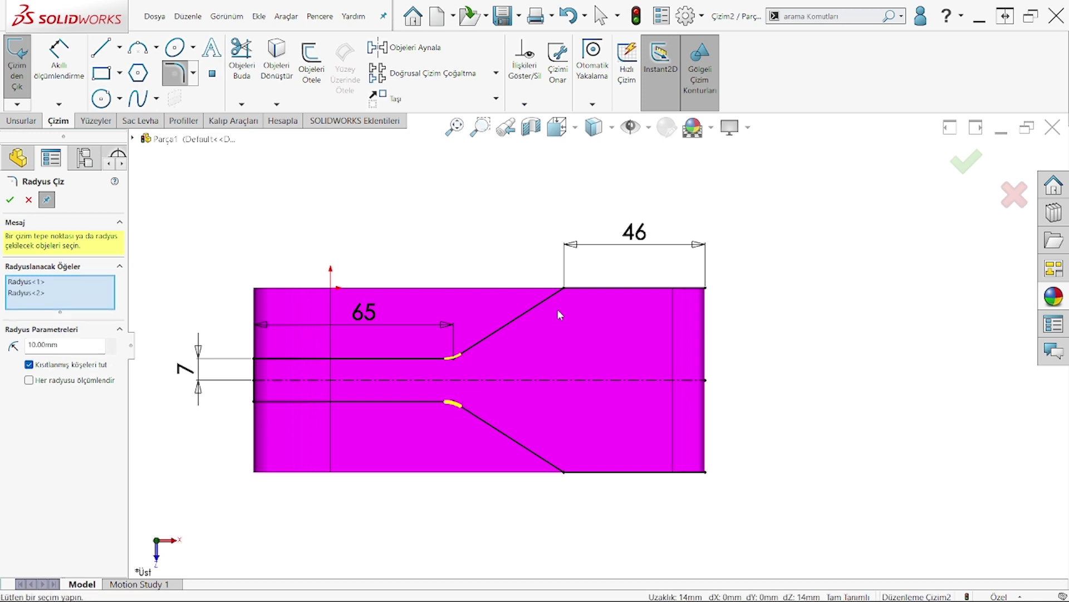
click(564, 288)
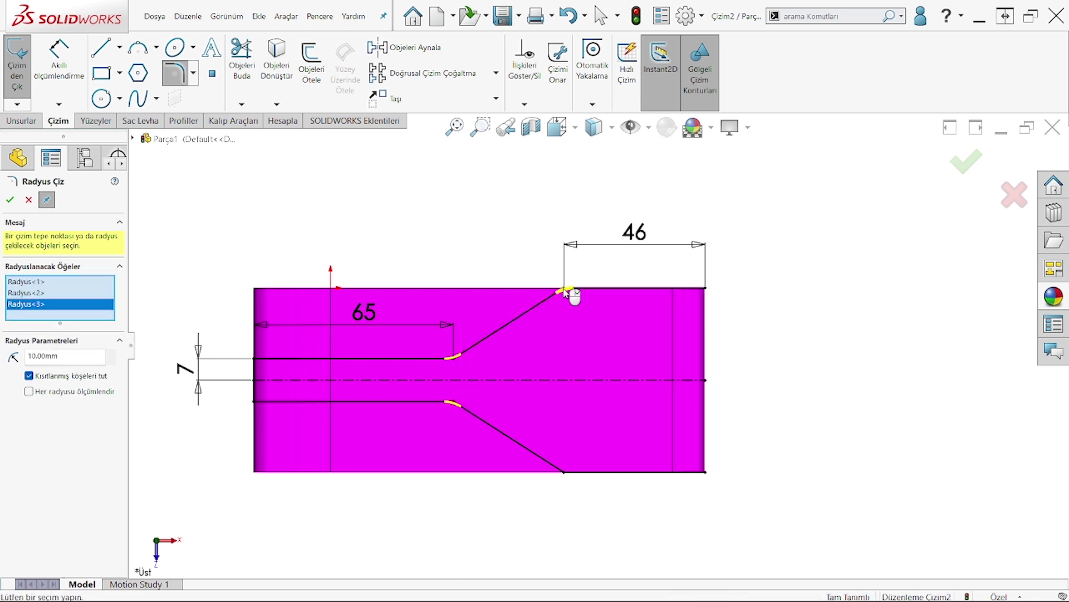
click(568, 473)
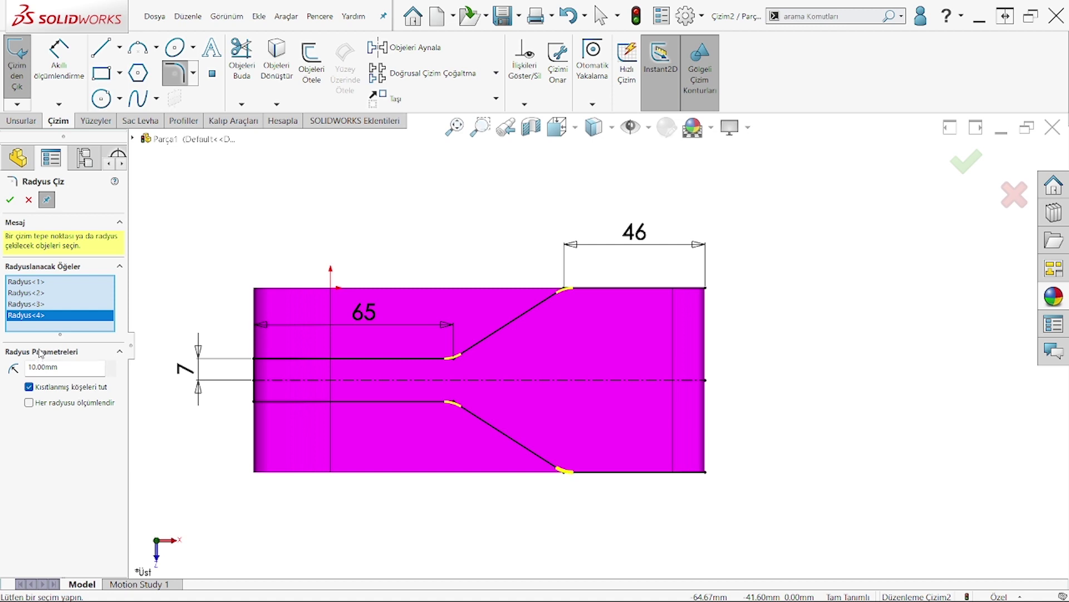
drag(75, 372, 2, 356)
text(20)
key(Return)
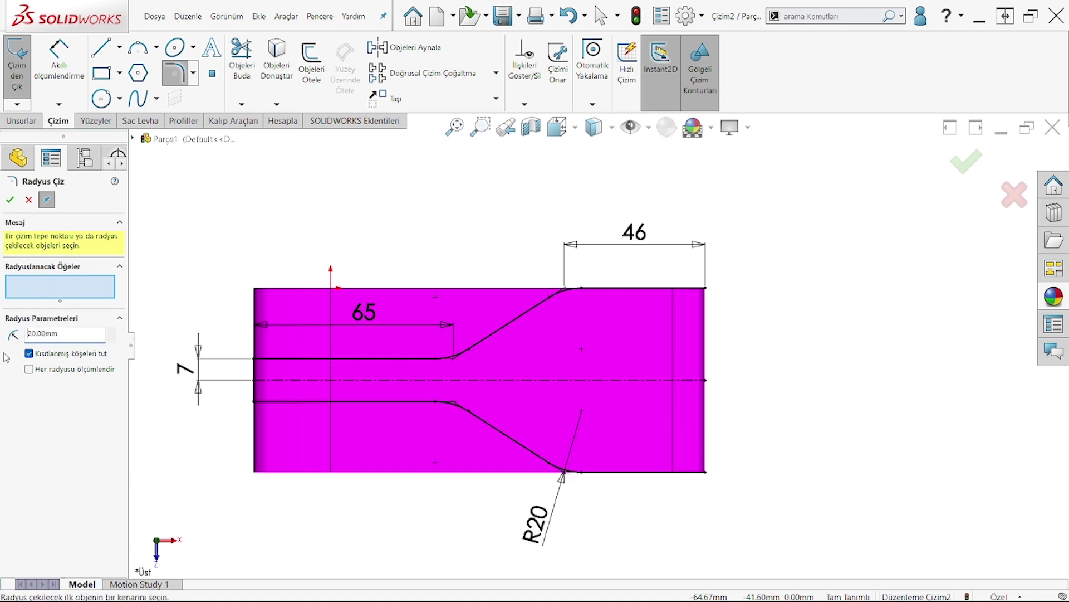
key(Escape)
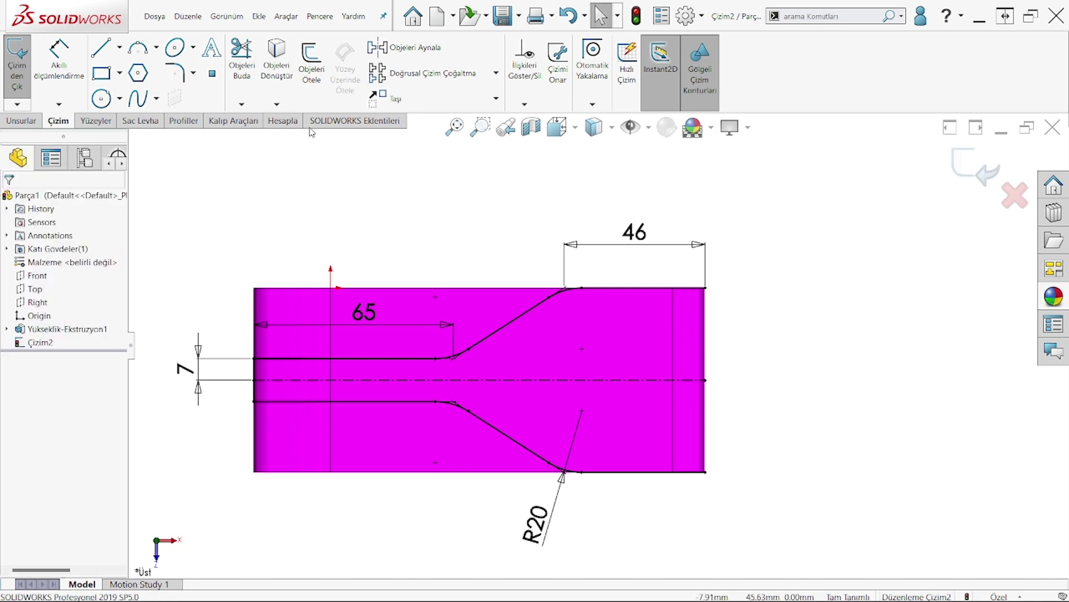
click(311, 67)
Step: Offset the top edge and its small fillet arc 8 mm inward
key(Escape)
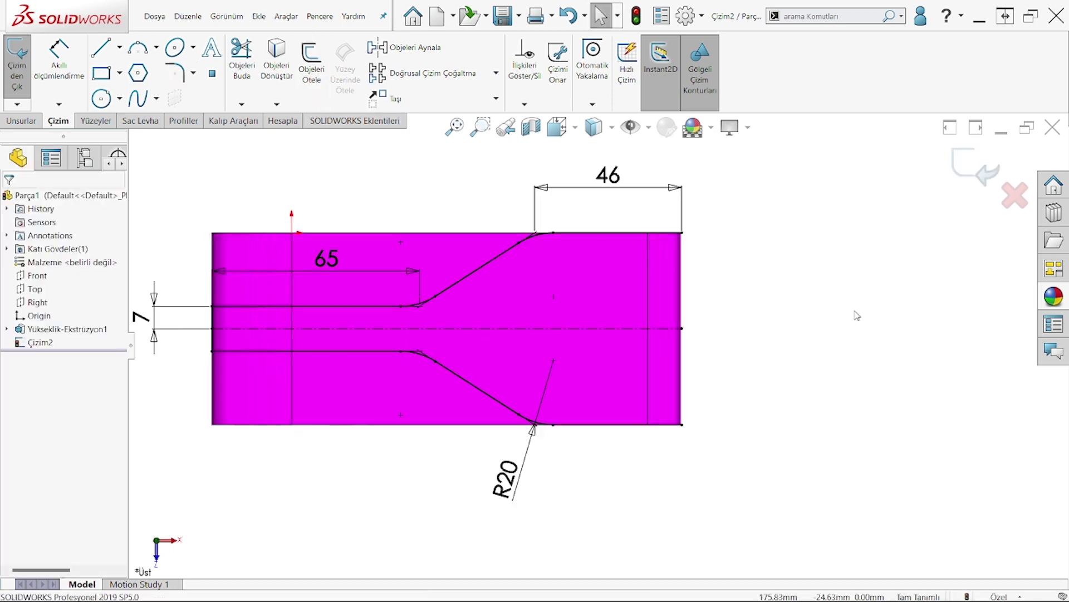
click(312, 67)
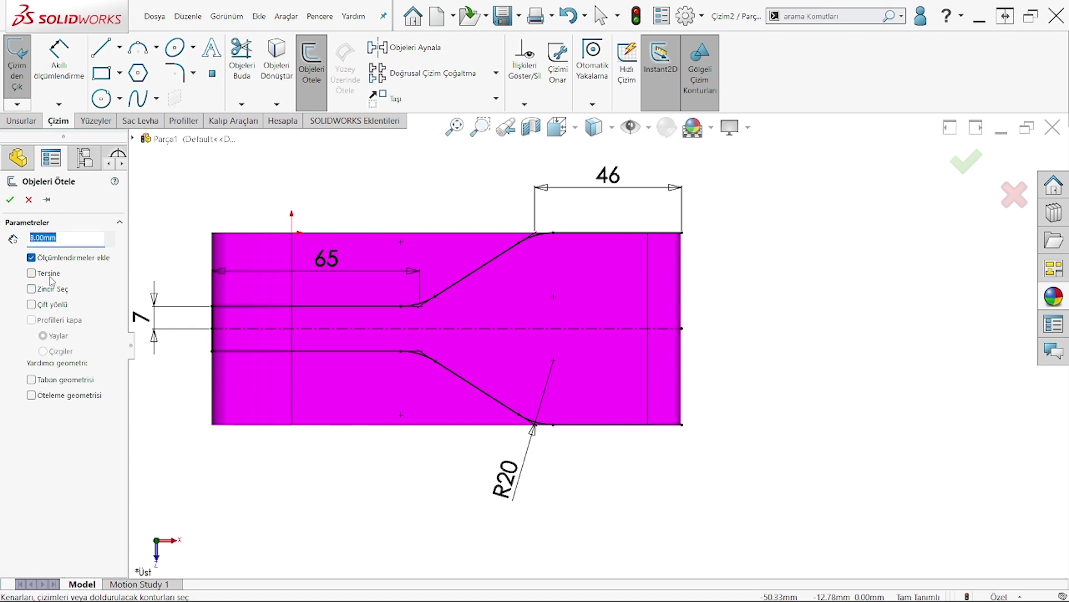
click(673, 237)
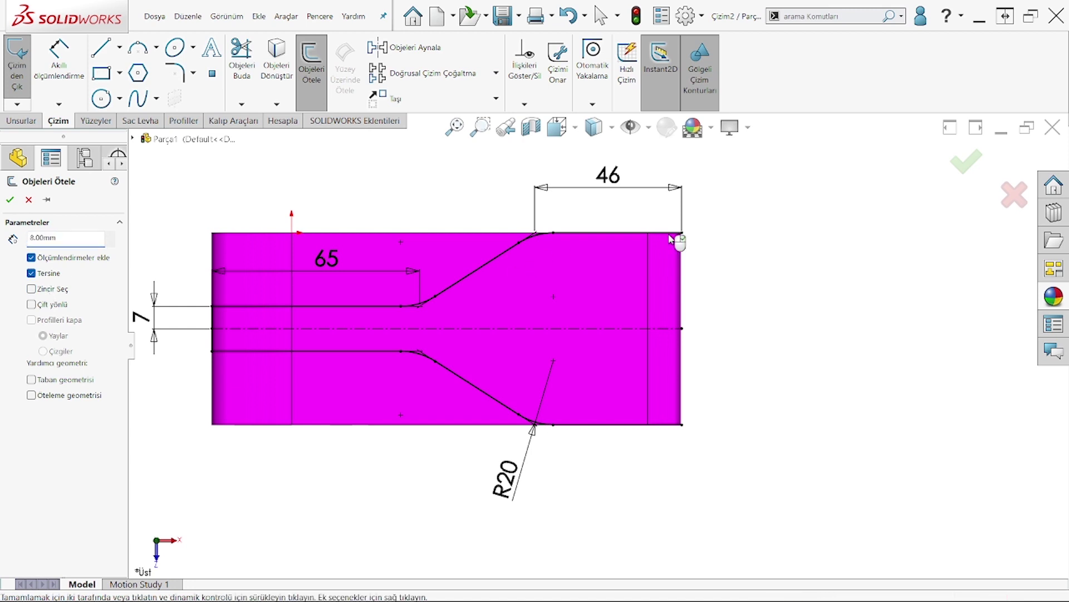
click(537, 239)
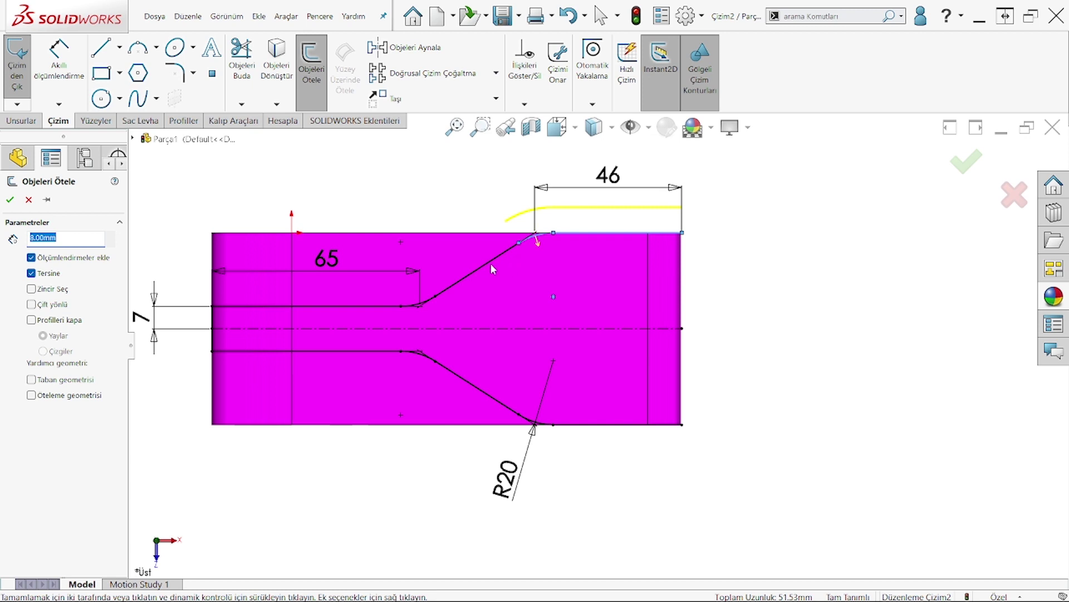
click(490, 263)
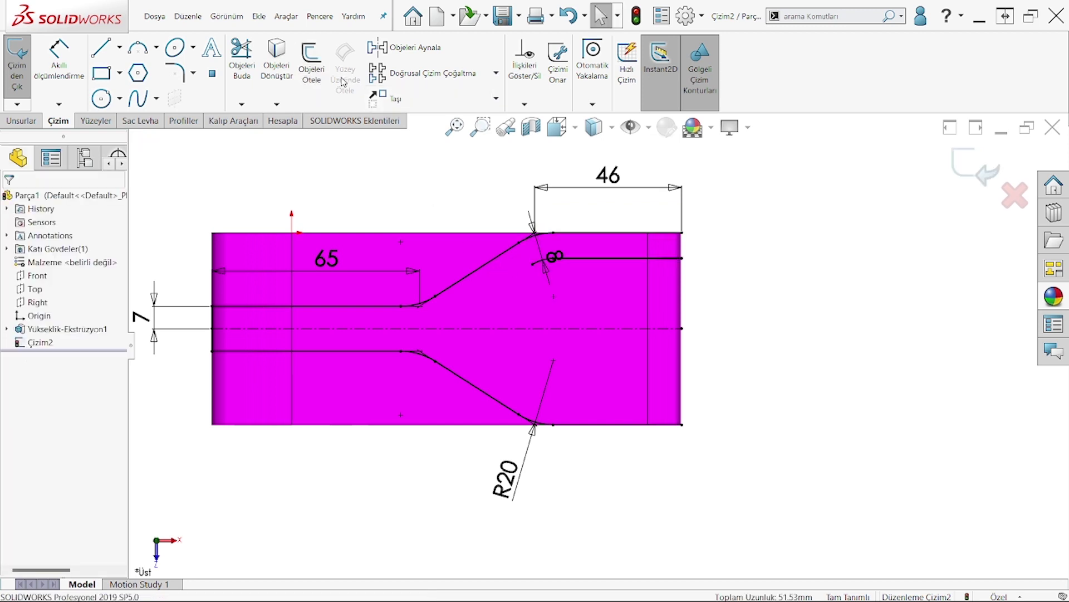
Step: Offset the upper slanted line 8 mm inward
click(312, 65)
click(475, 269)
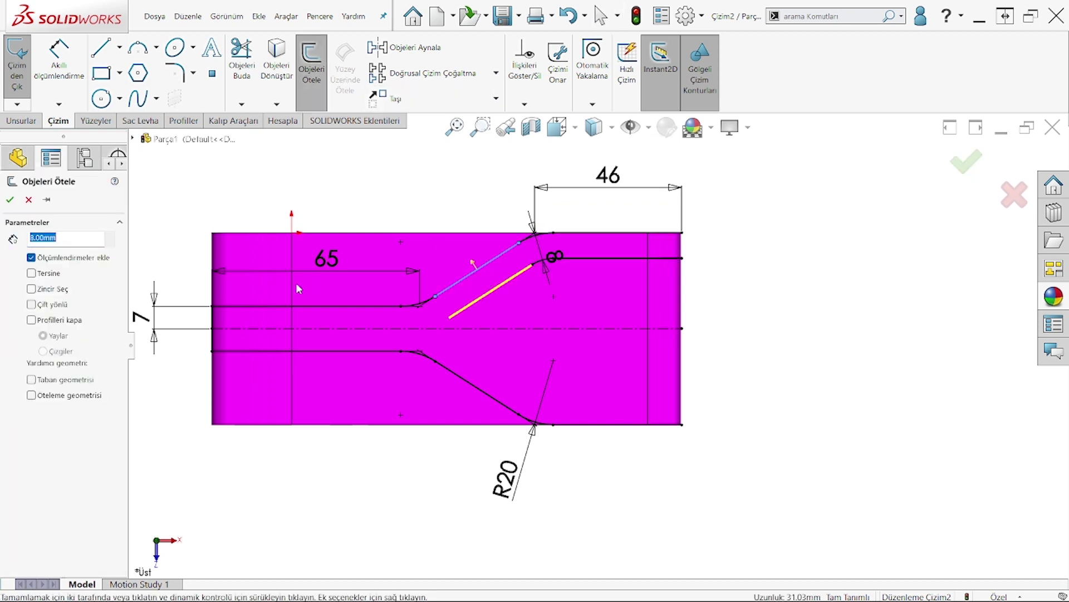
click(10, 199)
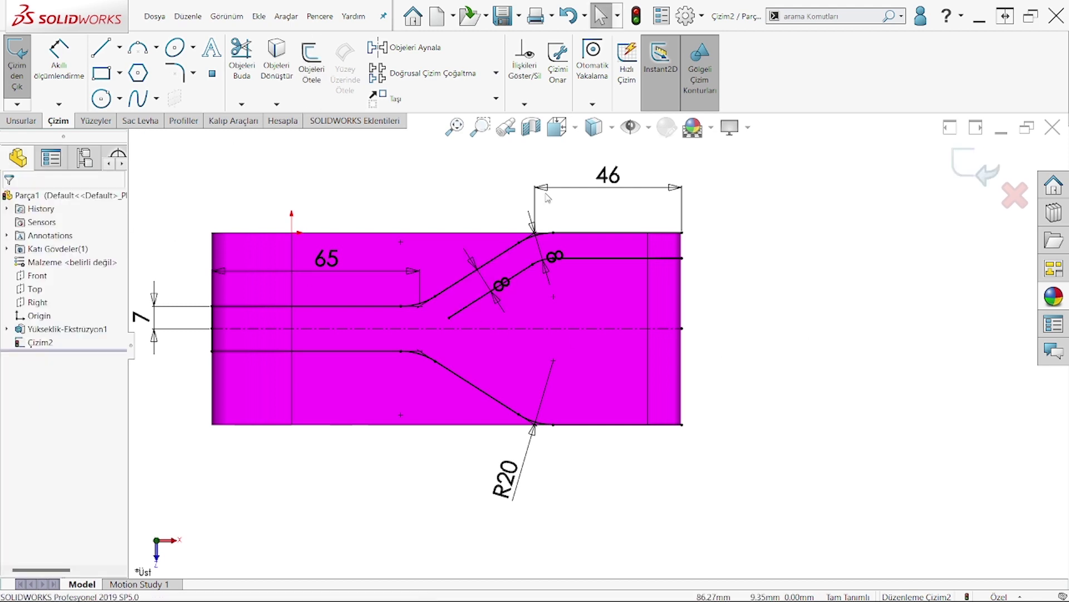
Step: Mirror the 8 mm offset lines and arc about the centreline
click(379, 47)
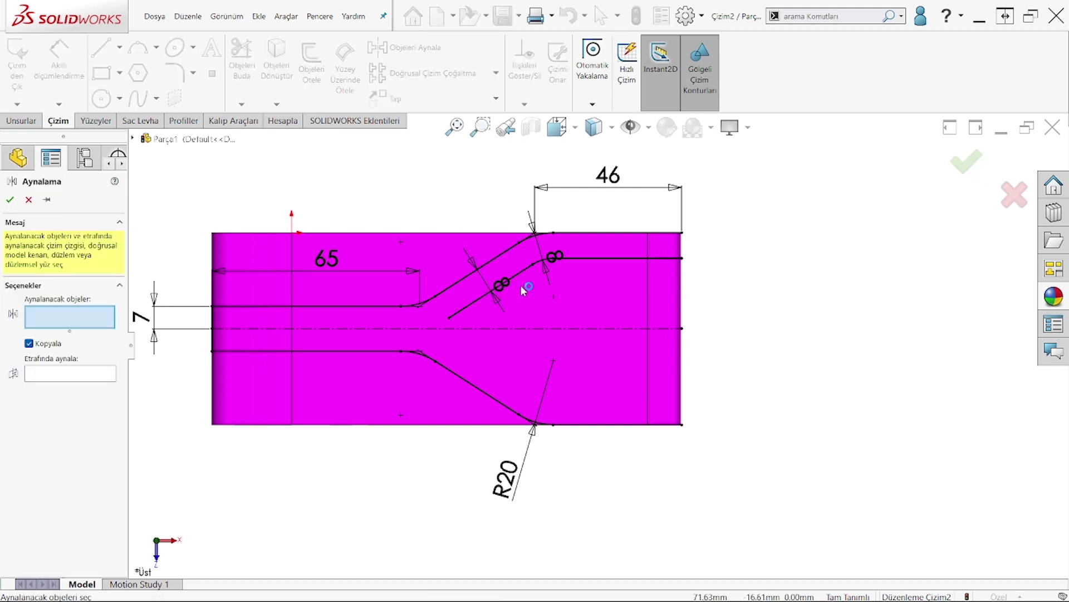
click(535, 273)
click(582, 258)
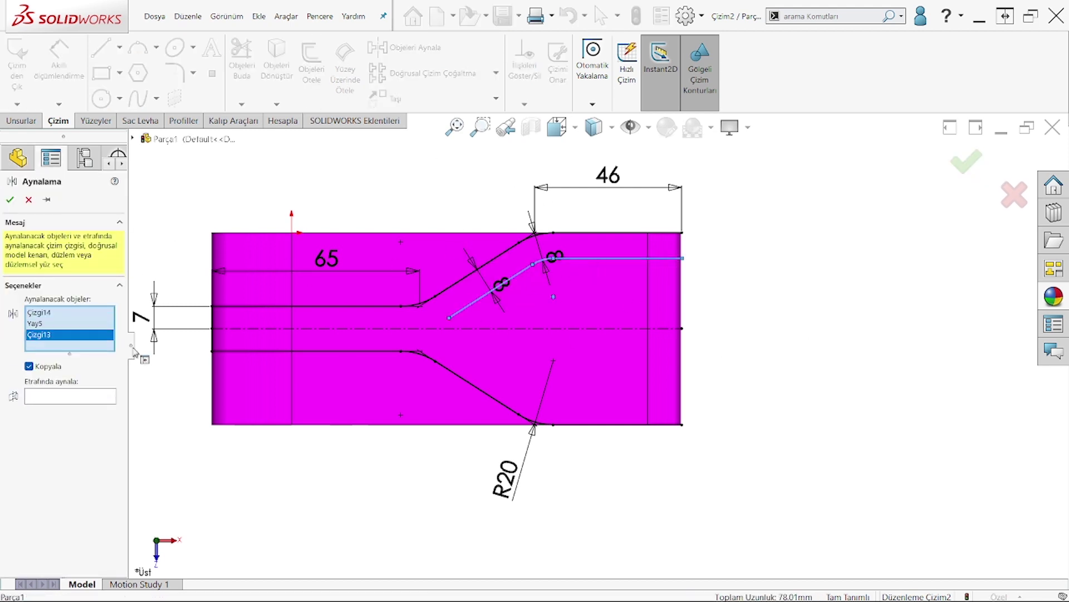
click(89, 396)
click(401, 328)
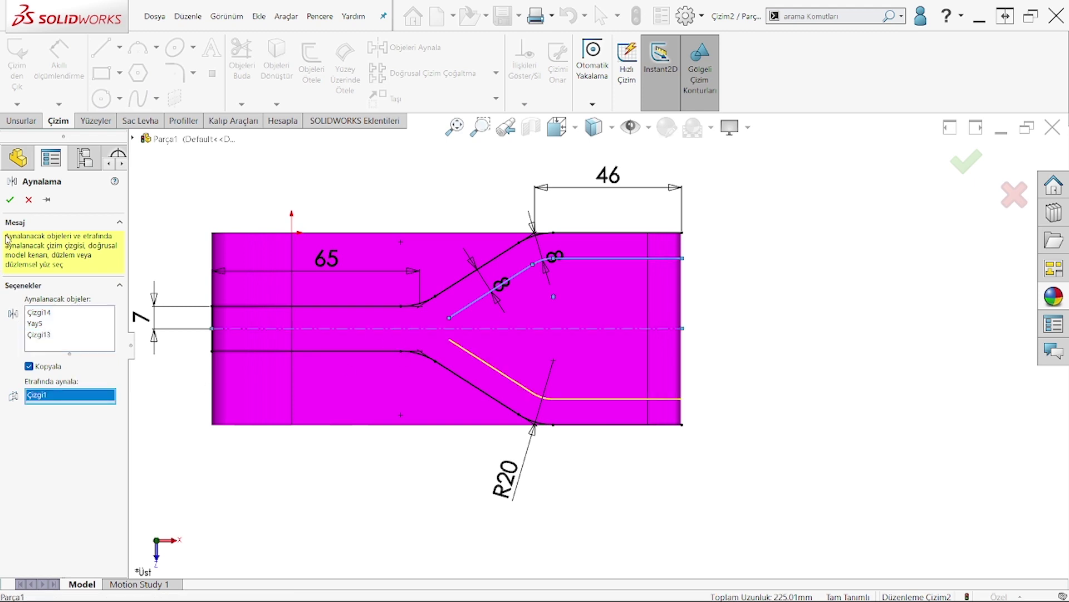
click(10, 200)
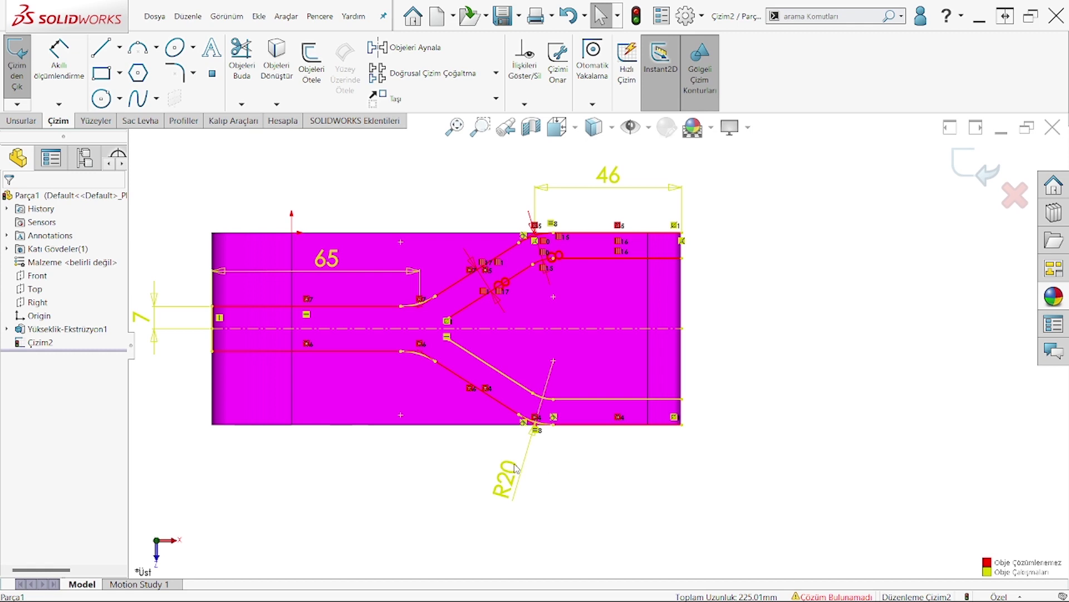
Step: Drag the R20 dimension clear to the lower right
drag(516, 469, 634, 488)
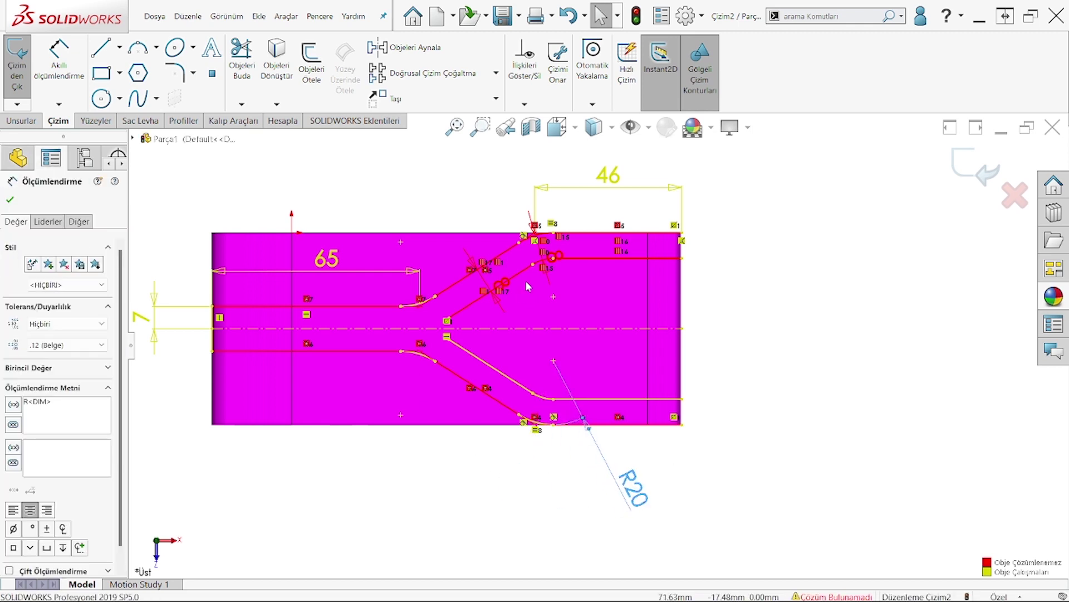
click(565, 238)
key(Delete)
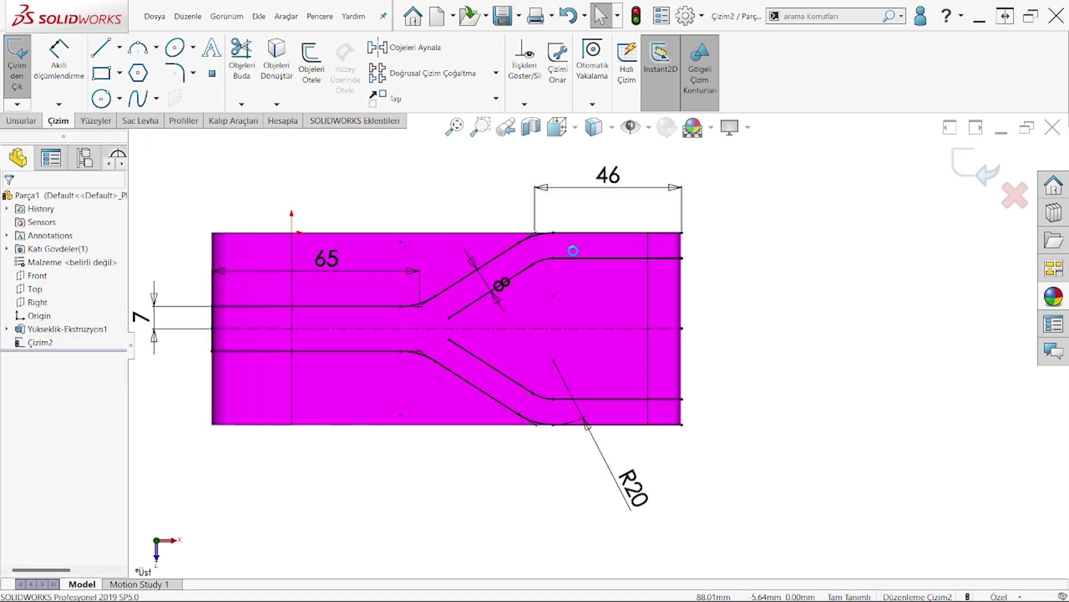
scroll(411, 382, down, 1)
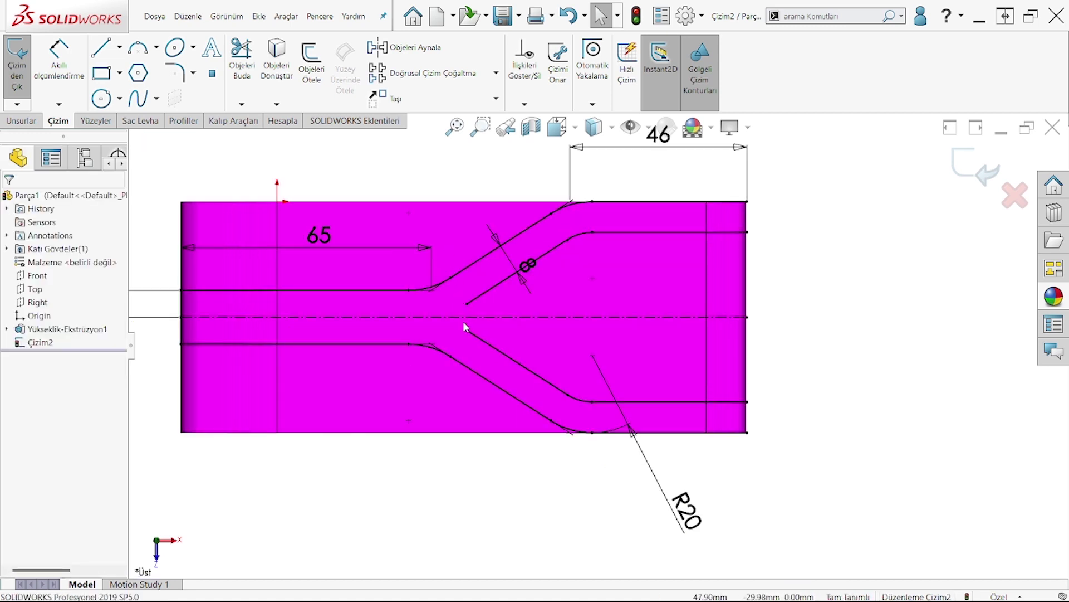
Step: Snap the inner line's endpoint onto the centreline and trim the overlapping ends at the fork
click(466, 304)
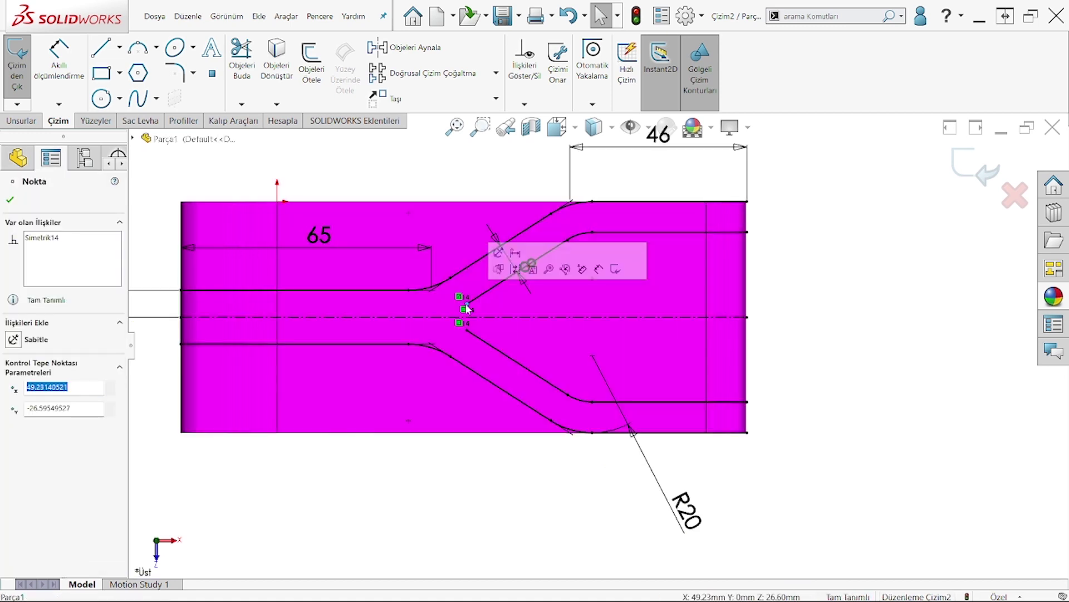
drag(460, 313, 448, 321)
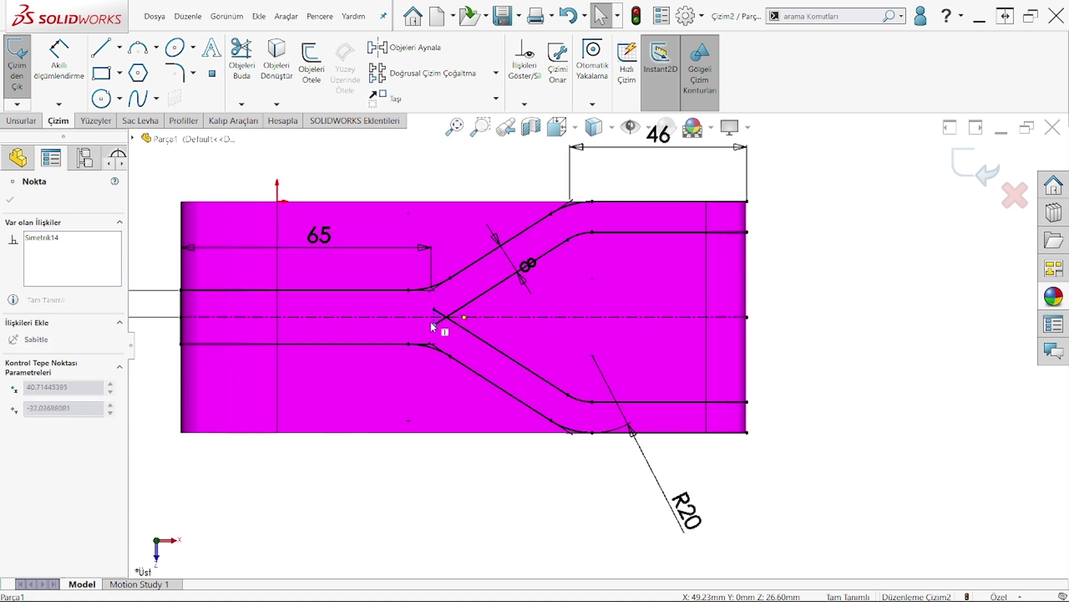
scroll(432, 303, down, 1)
click(241, 61)
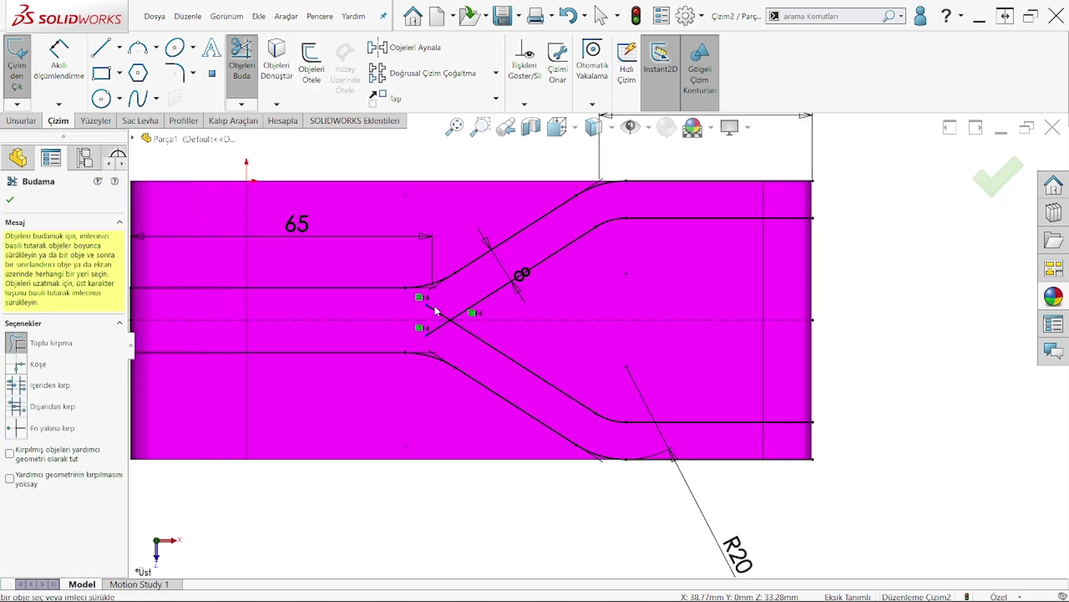
scroll(436, 310, down, 3)
drag(466, 289, 439, 310)
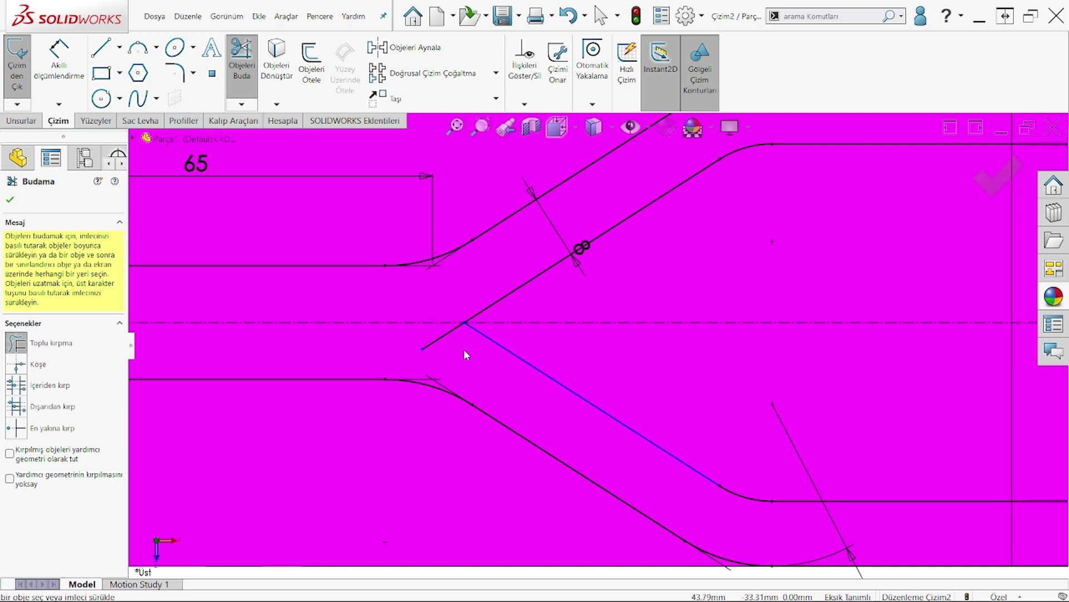
click(10, 199)
Step: Round the fork's inner vertex with a 10 mm sketch fillet
click(182, 83)
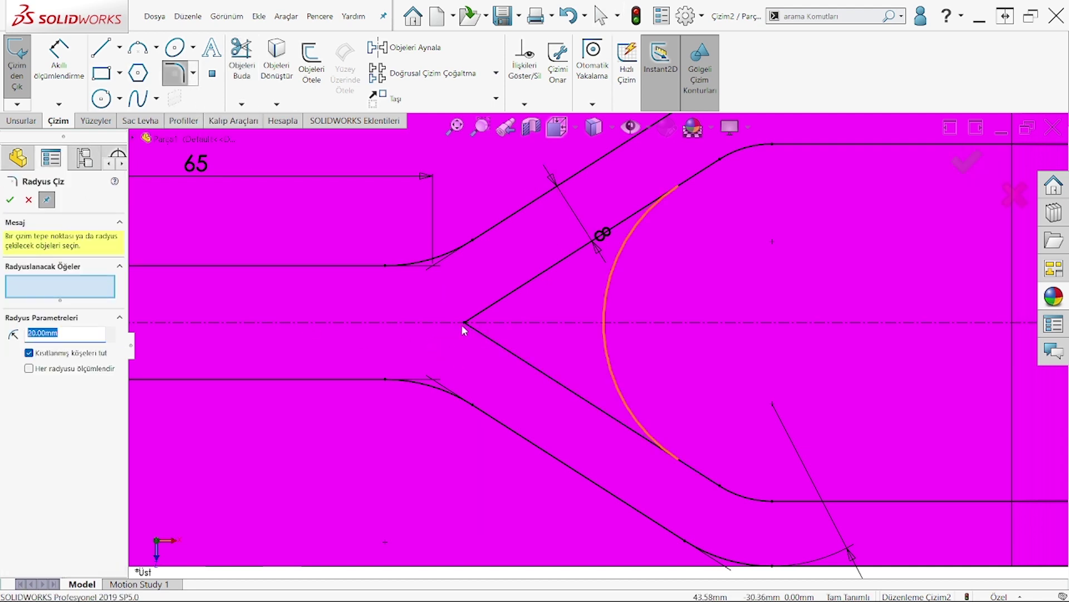
click(465, 322)
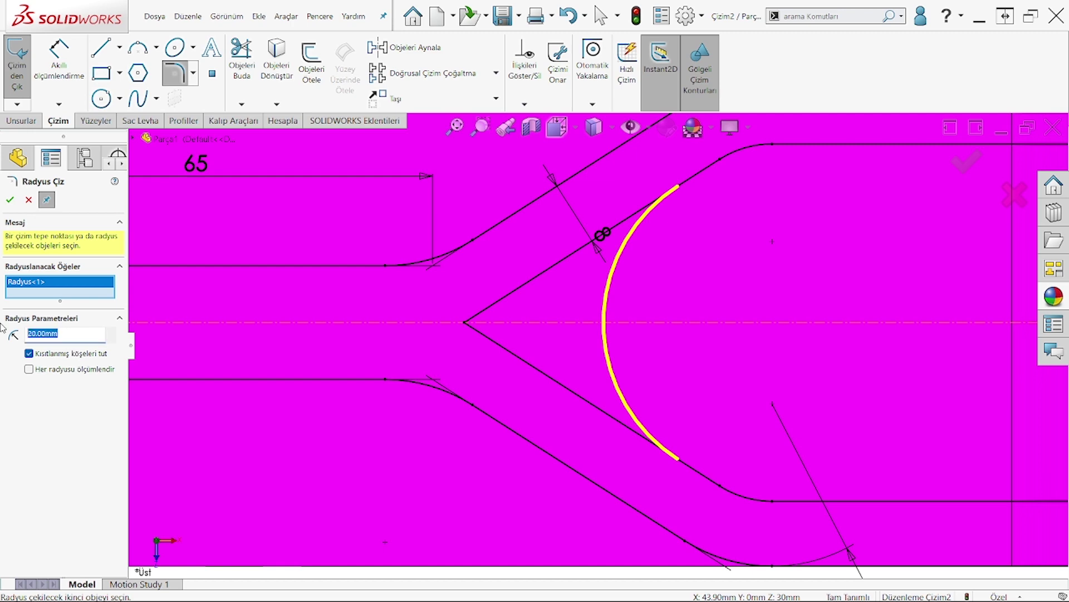
text(10)
key(Return)
scroll(616, 351, up, 1)
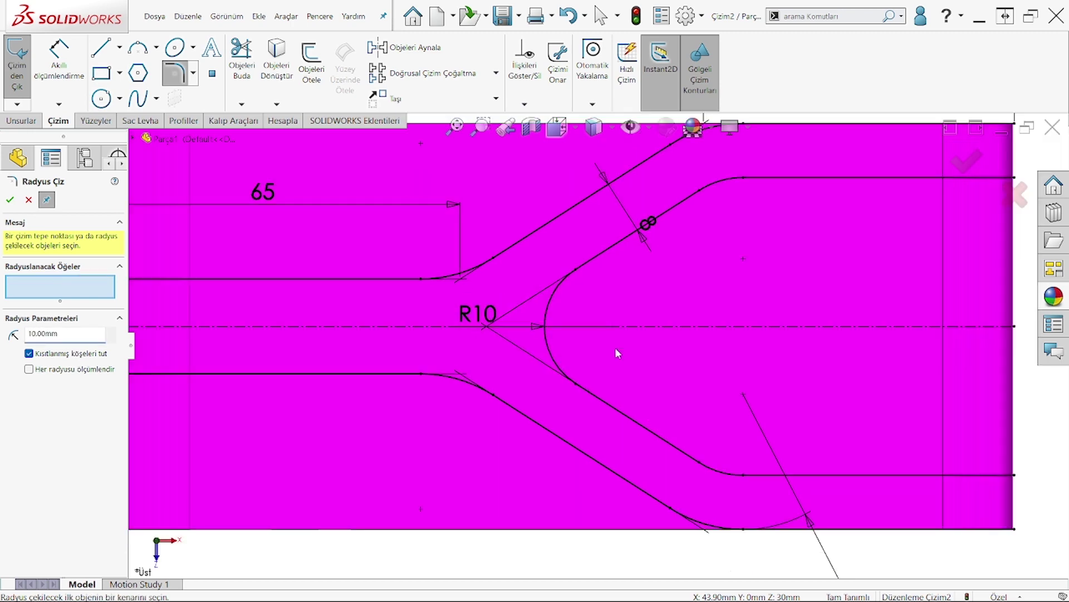
scroll(761, 349, up, 4)
click(101, 48)
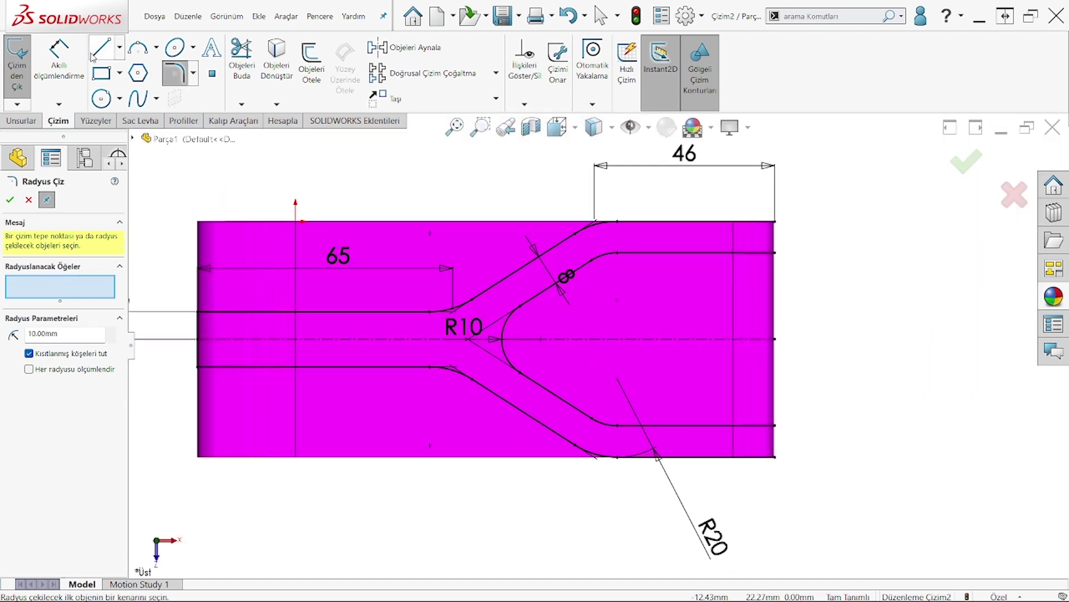
Step: Draw a short line up the block's right edge
click(775, 254)
click(775, 222)
right_click(779, 221)
click(754, 270)
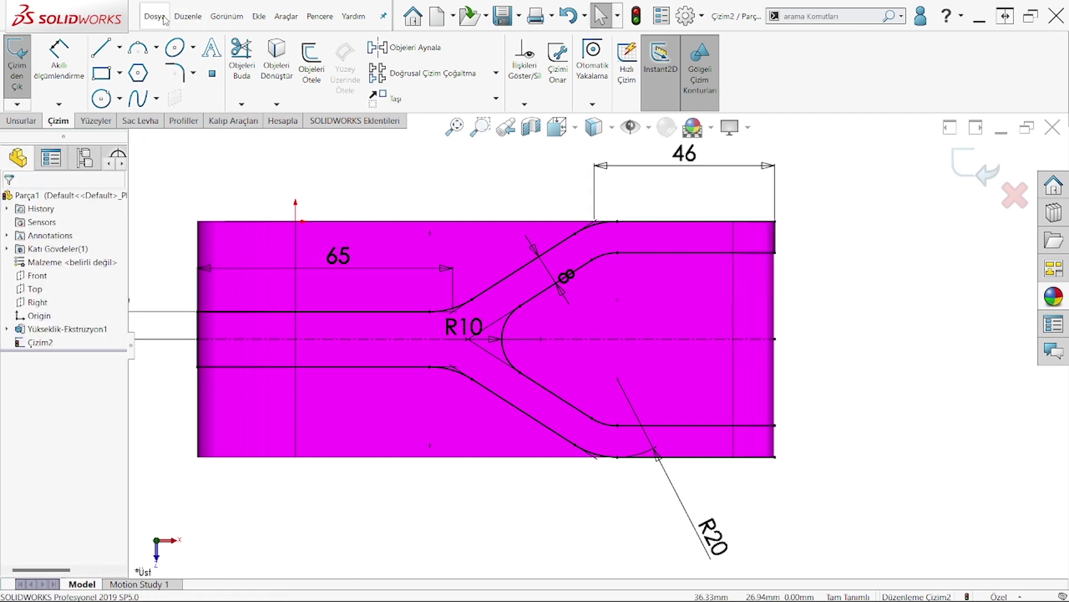
click(101, 48)
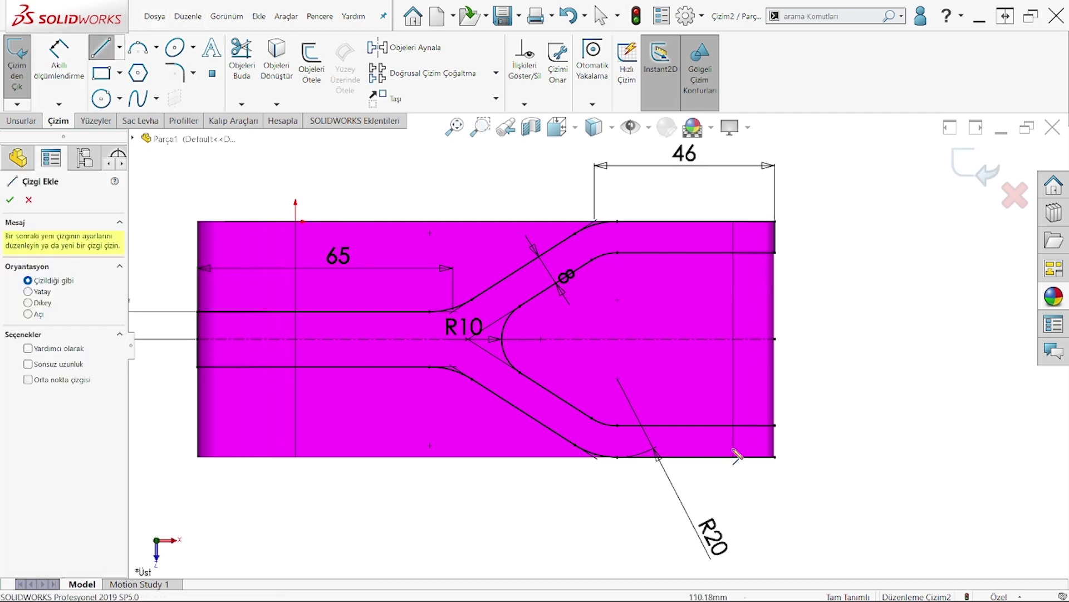
click(775, 457)
right_click(809, 289)
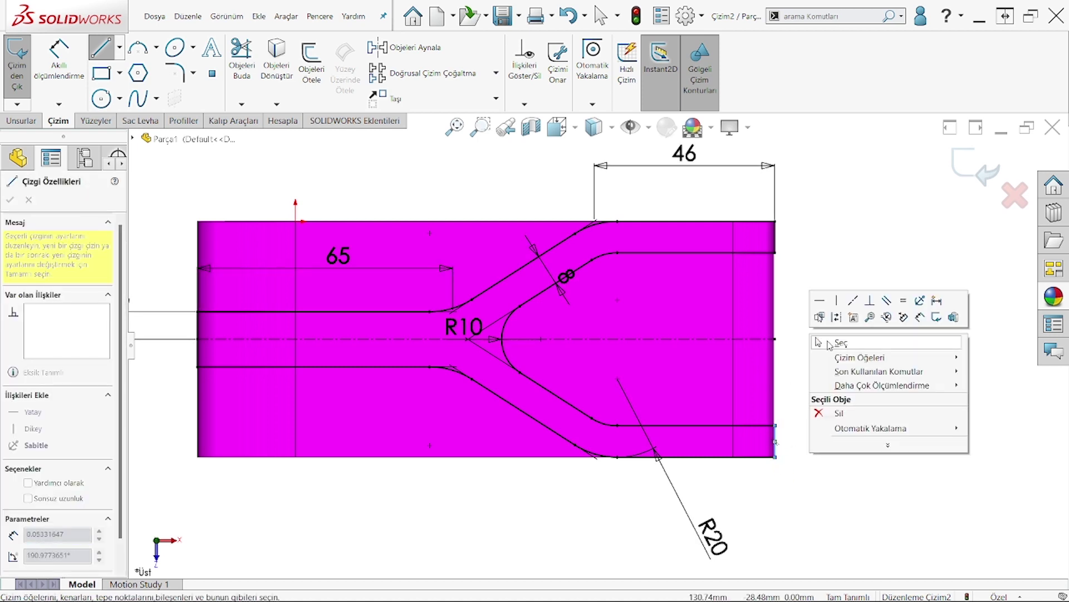
click(830, 356)
Step: Draw a vertical line up the left edge and a line from the top edge leftward
key(l)
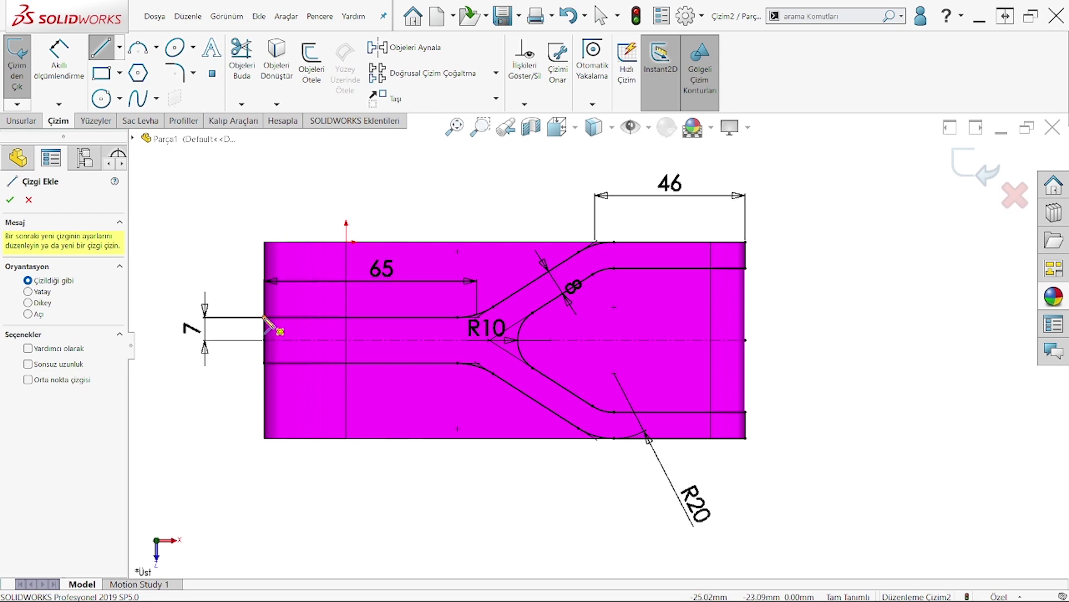
click(265, 317)
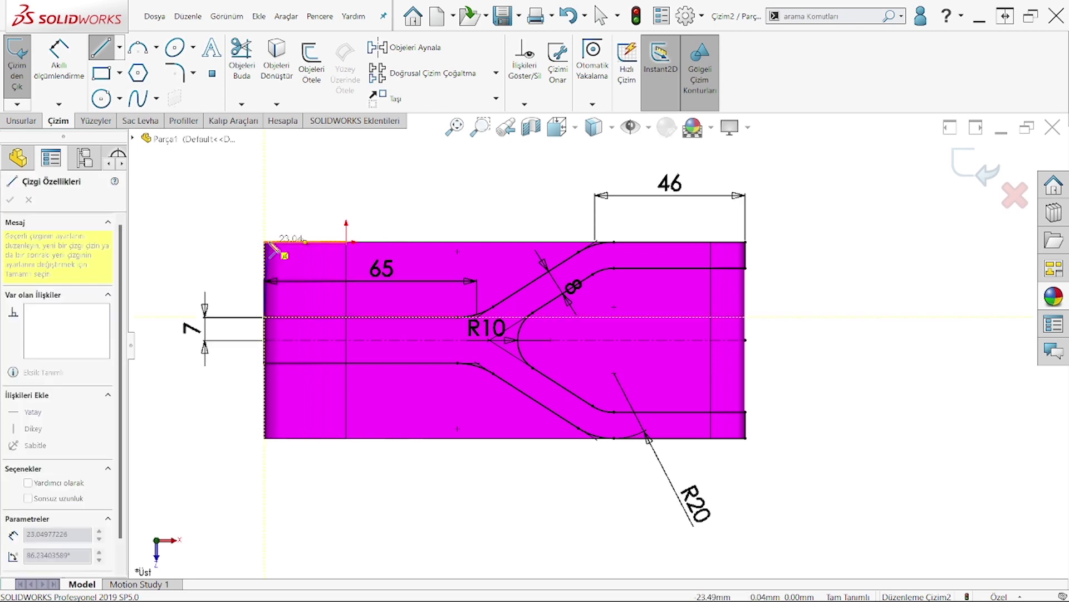
click(264, 191)
key(Escape)
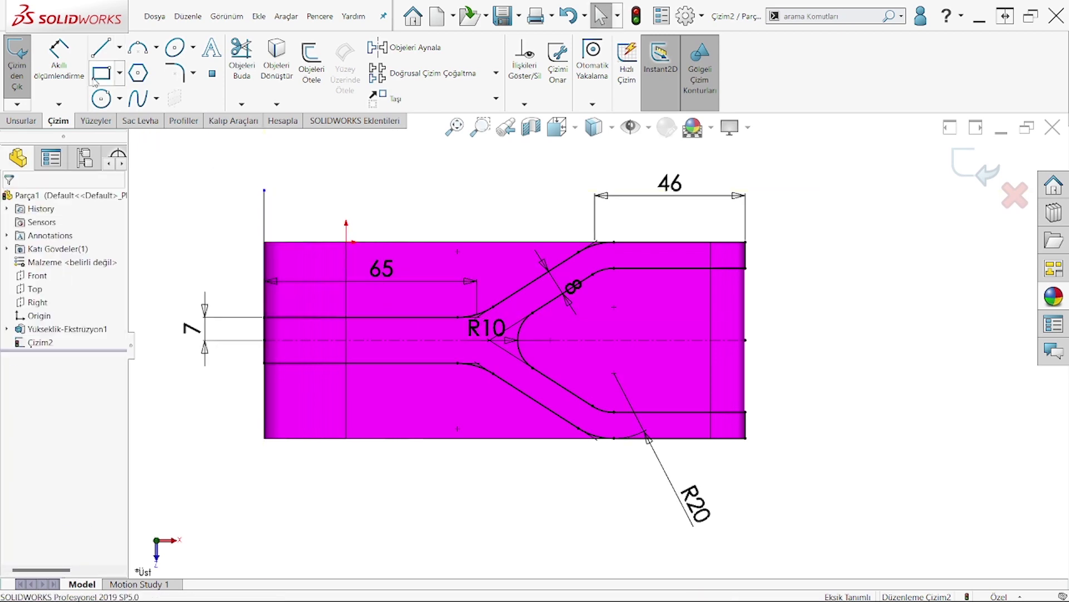
click(96, 49)
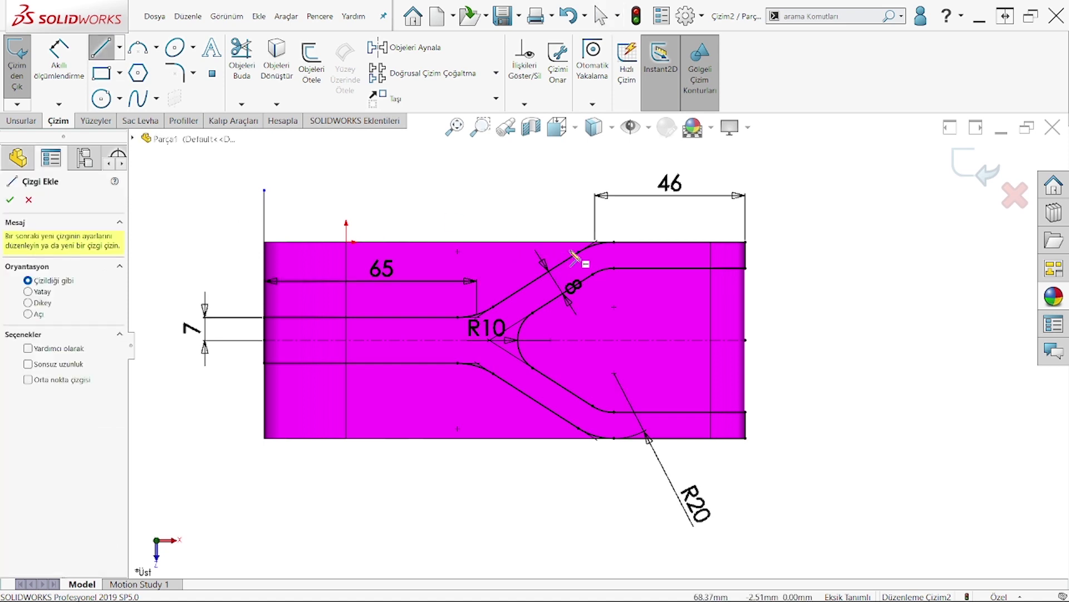
click(613, 243)
click(191, 241)
right_click(208, 187)
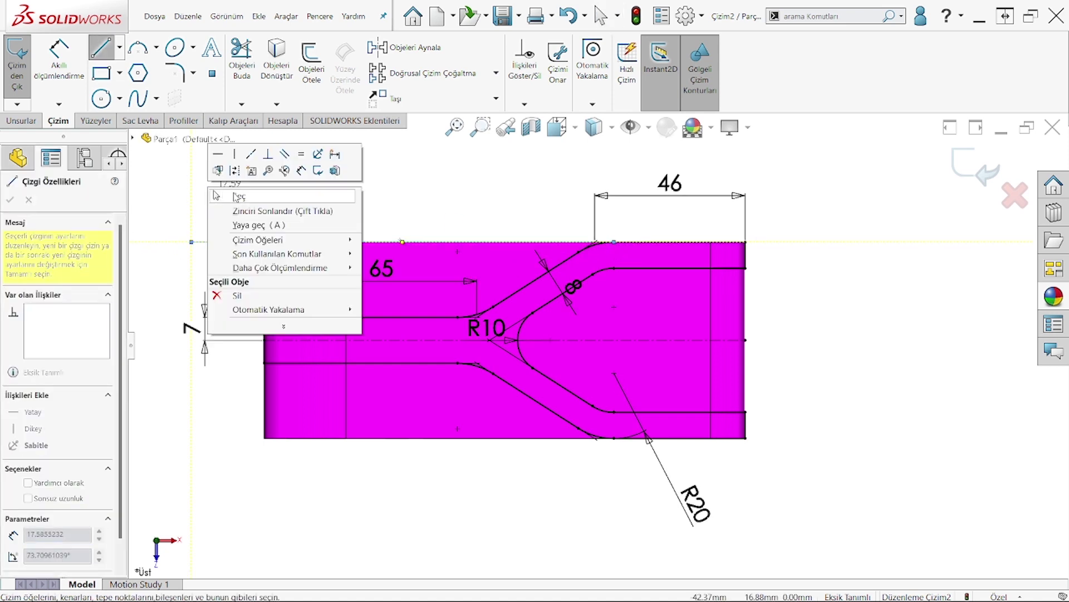
click(234, 196)
key(t)
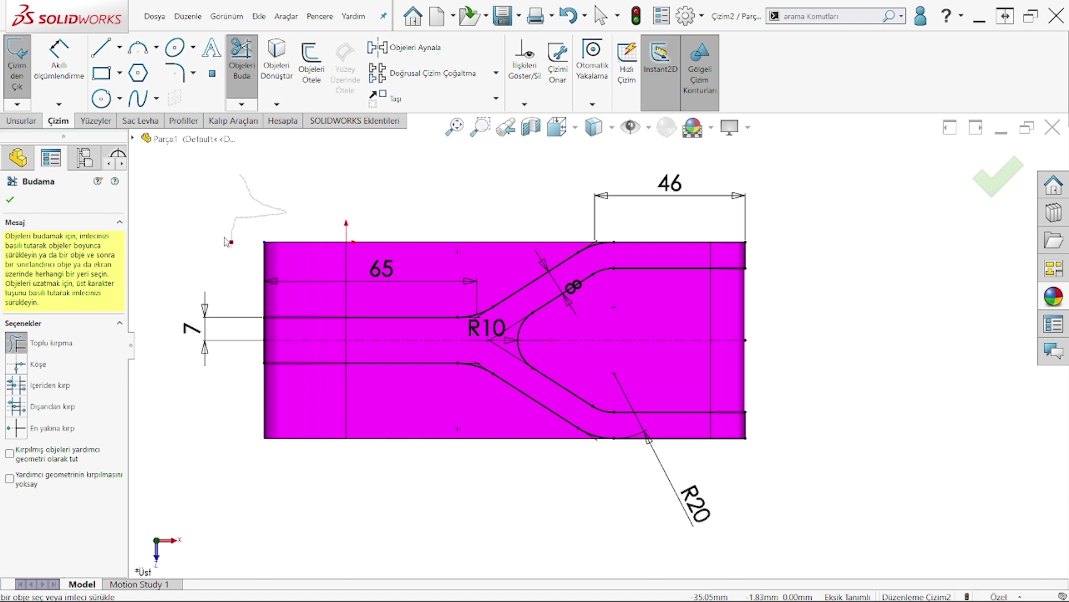
click(101, 48)
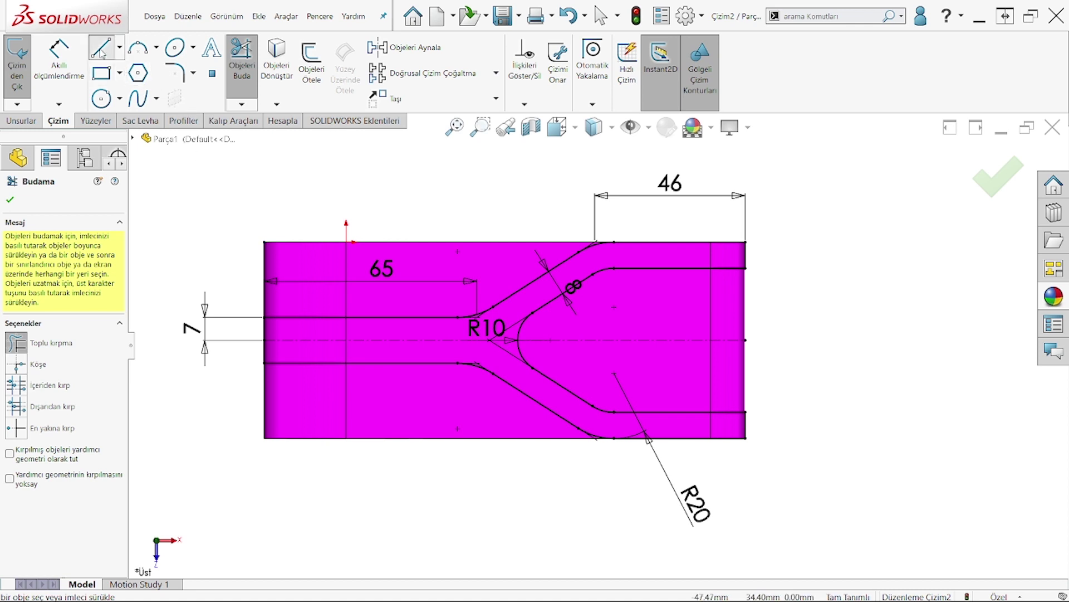
Step: Draw a vertical line down the left edge and a horizontal line along the bottom edge
click(264, 363)
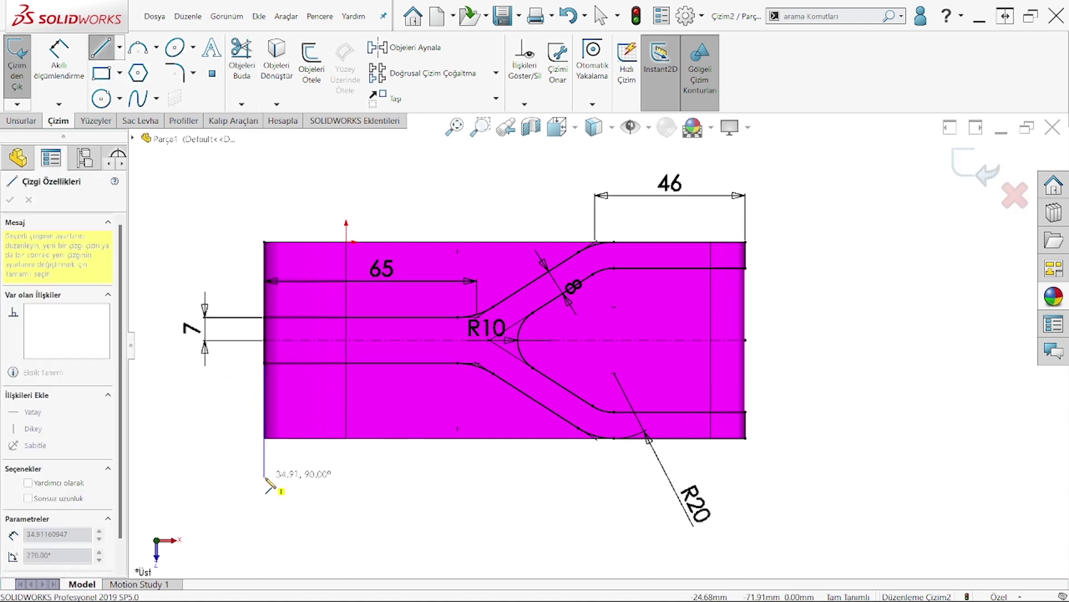
click(265, 477)
right_click(223, 360)
click(268, 422)
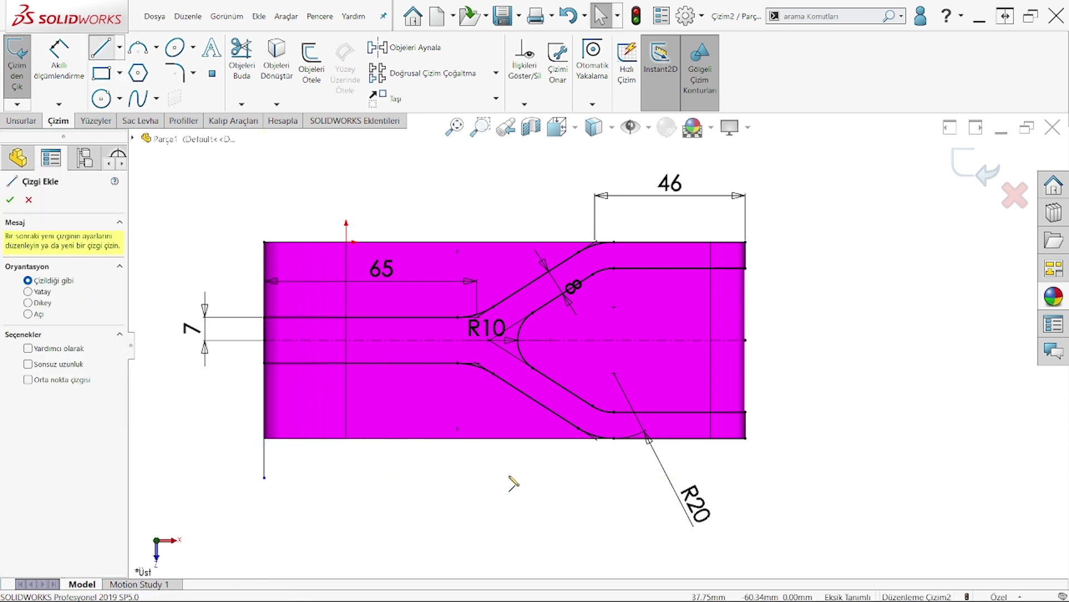
click(614, 438)
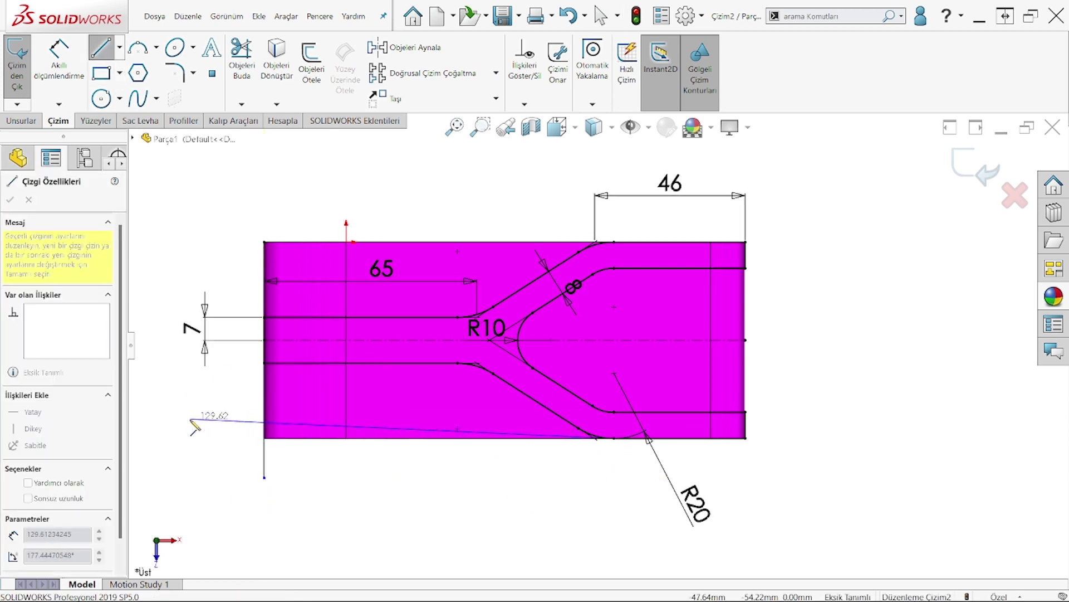
click(195, 437)
right_click(193, 348)
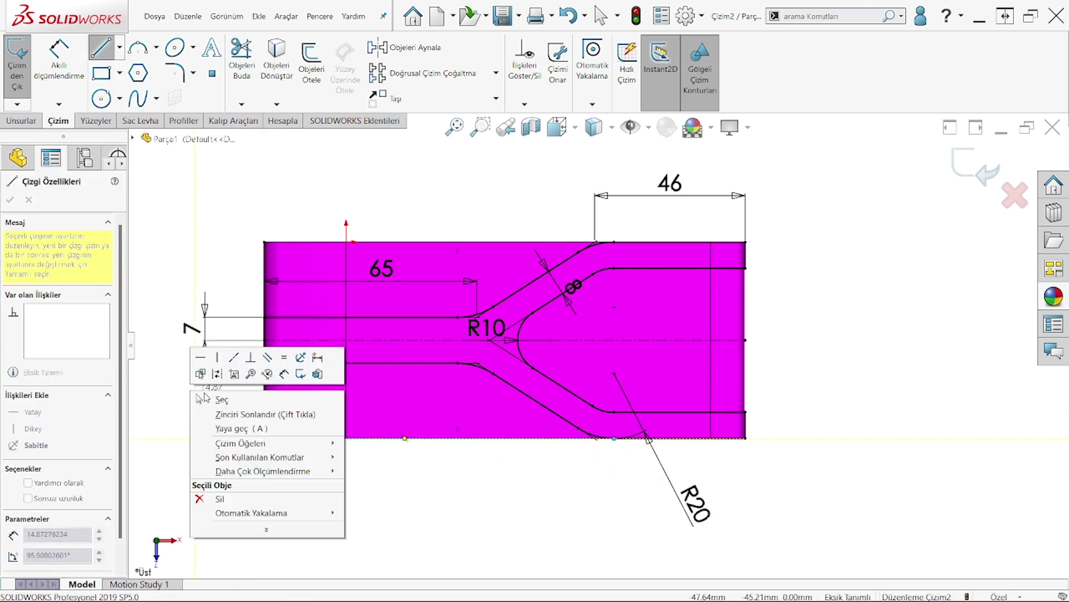
click(223, 397)
Step: Close the right end with a 44 mm vertical line up the right edge
click(242, 56)
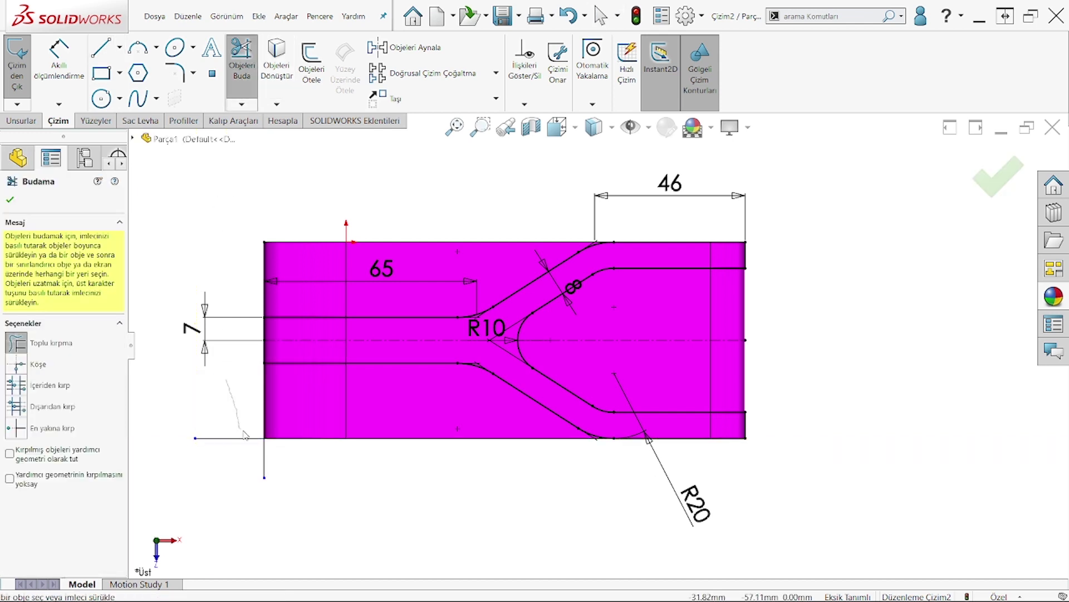
click(101, 48)
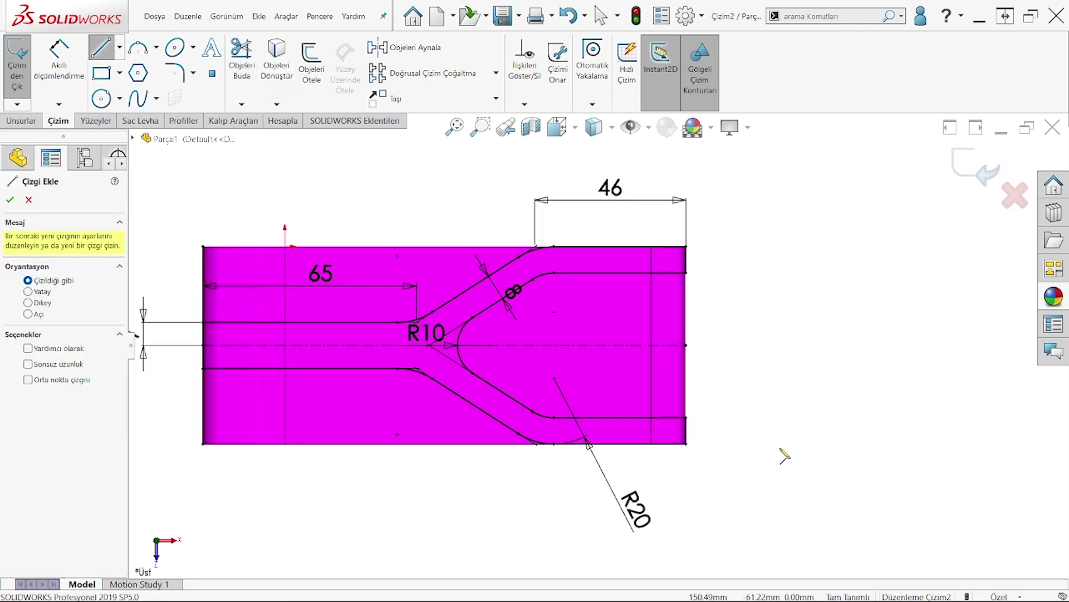
click(686, 417)
click(686, 273)
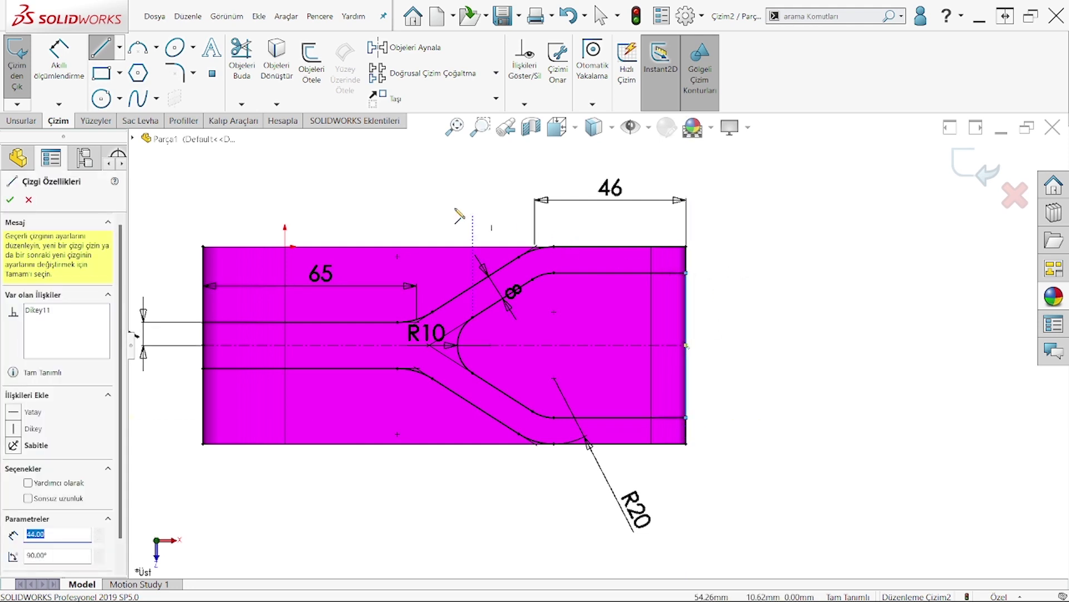
key(Escape)
Step: Extrude-cut three Çizim2 regions, 74 mm in Direction 1 and 30 mm in Direction 2
click(22, 120)
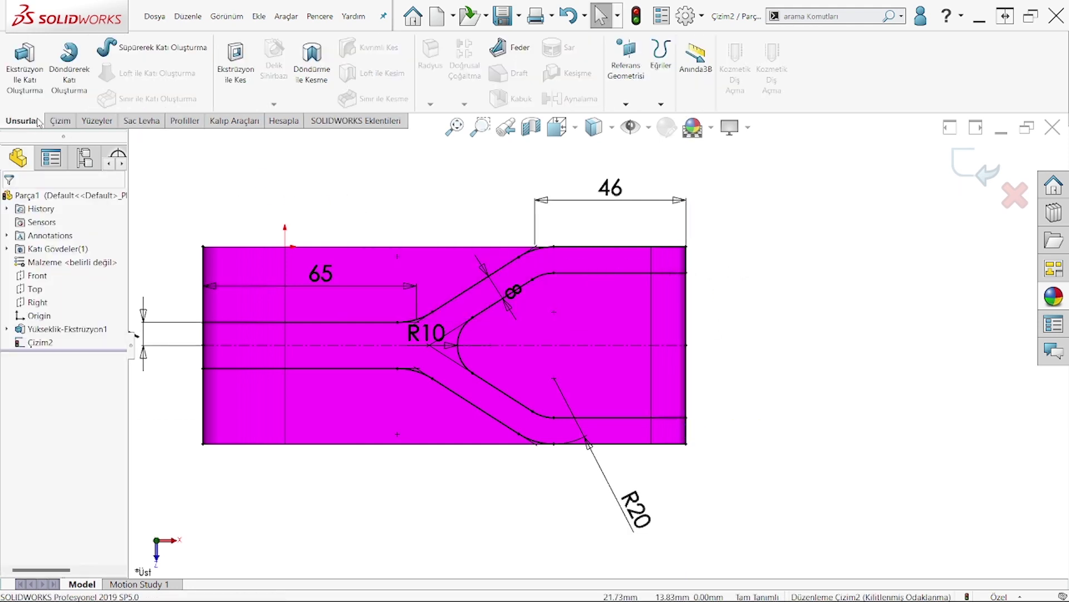
click(236, 59)
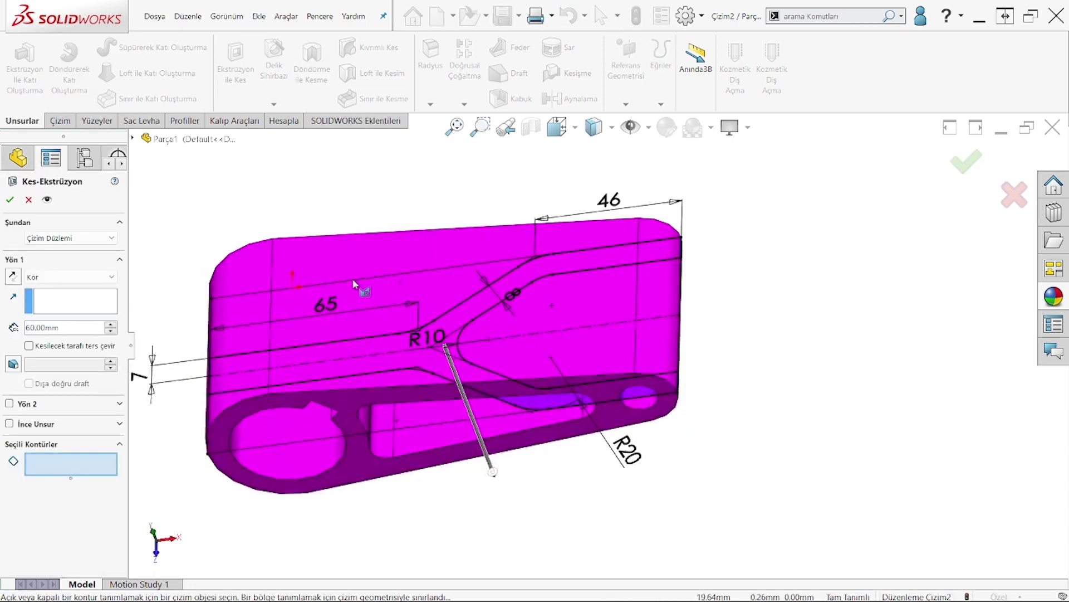
click(535, 317)
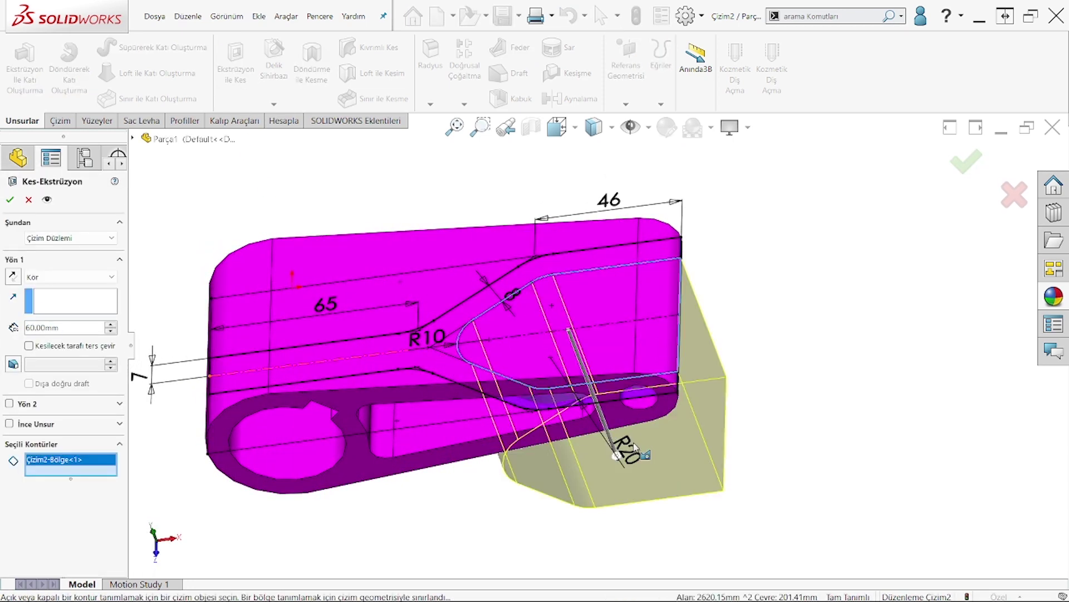
drag(635, 445, 627, 484)
click(9, 403)
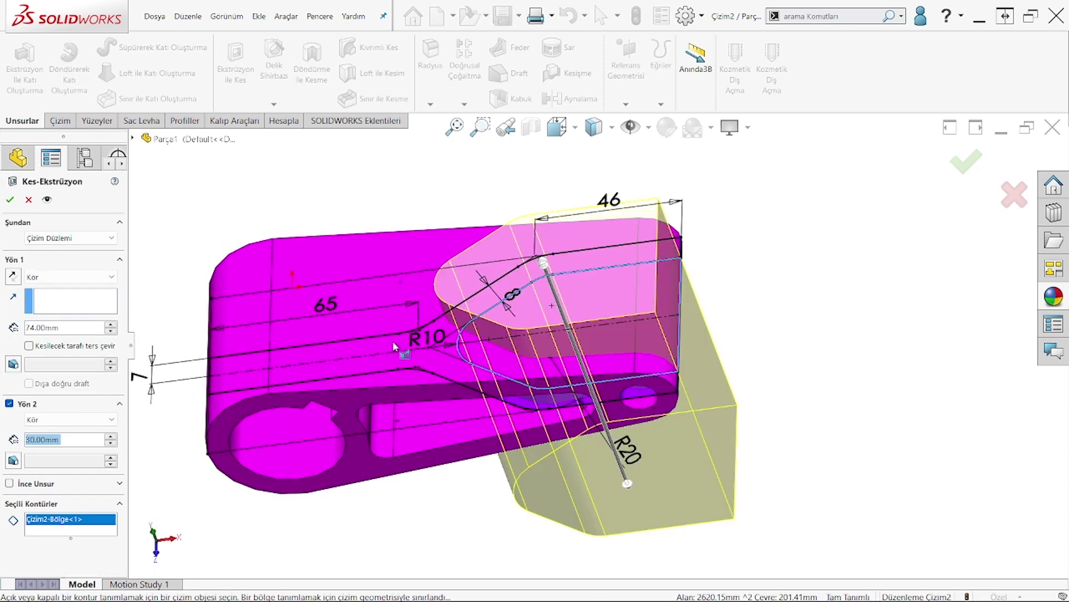
click(363, 383)
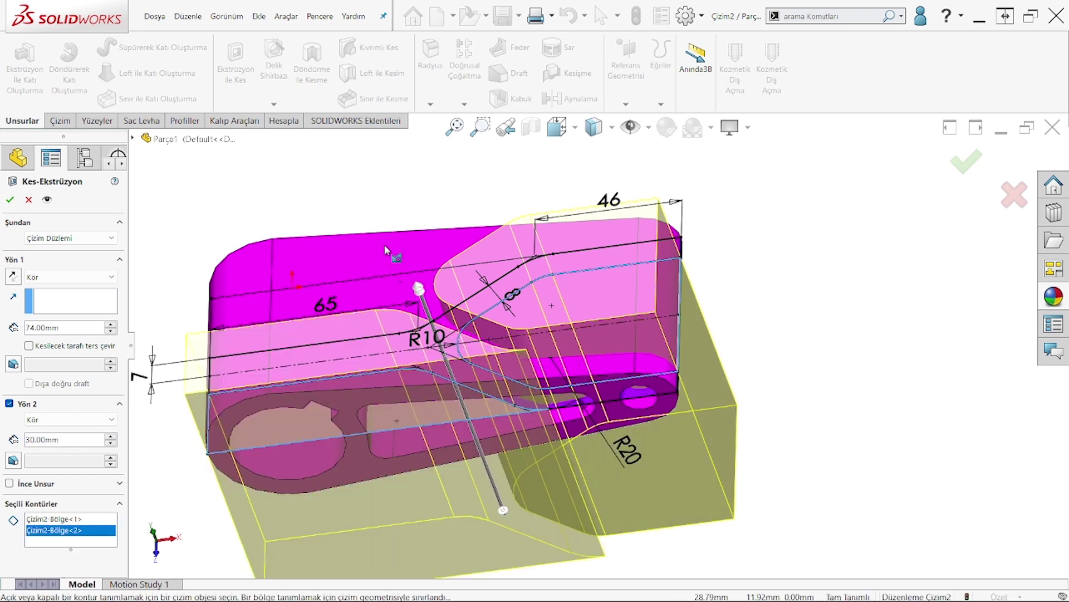
mouse_move(368, 276)
middle_down()
mouse_move(354, 341)
mouse_move(107, 217)
middle_up()
click(354, 342)
click(9, 200)
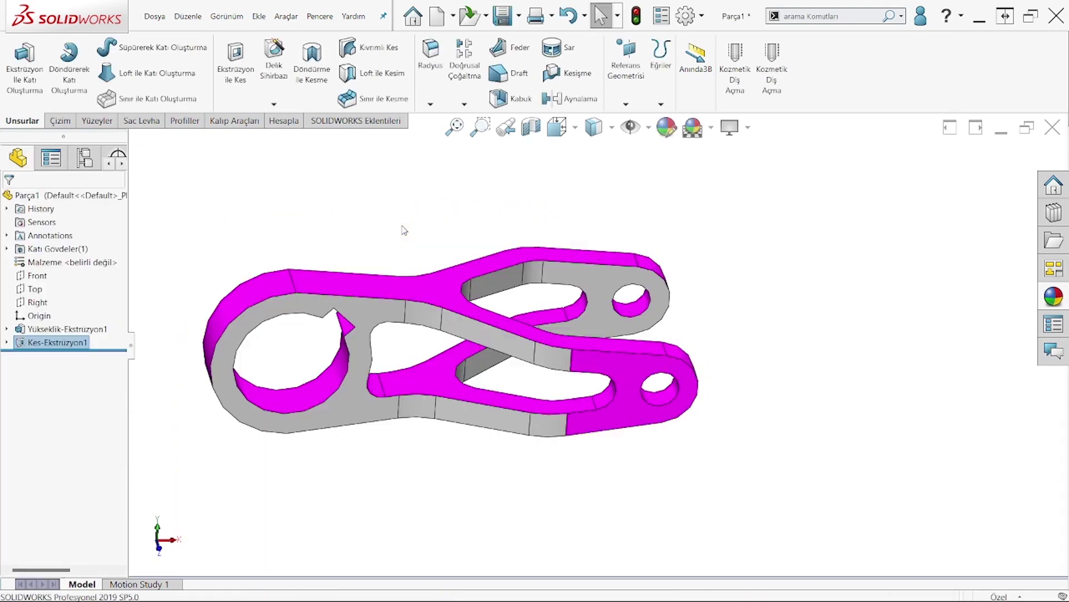
Step: Turn the lever to a face-on view and start a 10 mm Fillet feature
mouse_move(457, 318)
middle_down()
mouse_move(458, 191)
mouse_move(303, 287)
mouse_move(300, 341)
mouse_move(346, 375)
mouse_move(392, 308)
mouse_move(465, 263)
mouse_move(483, 352)
middle_up()
middle_drag(401, 282, 423, 167)
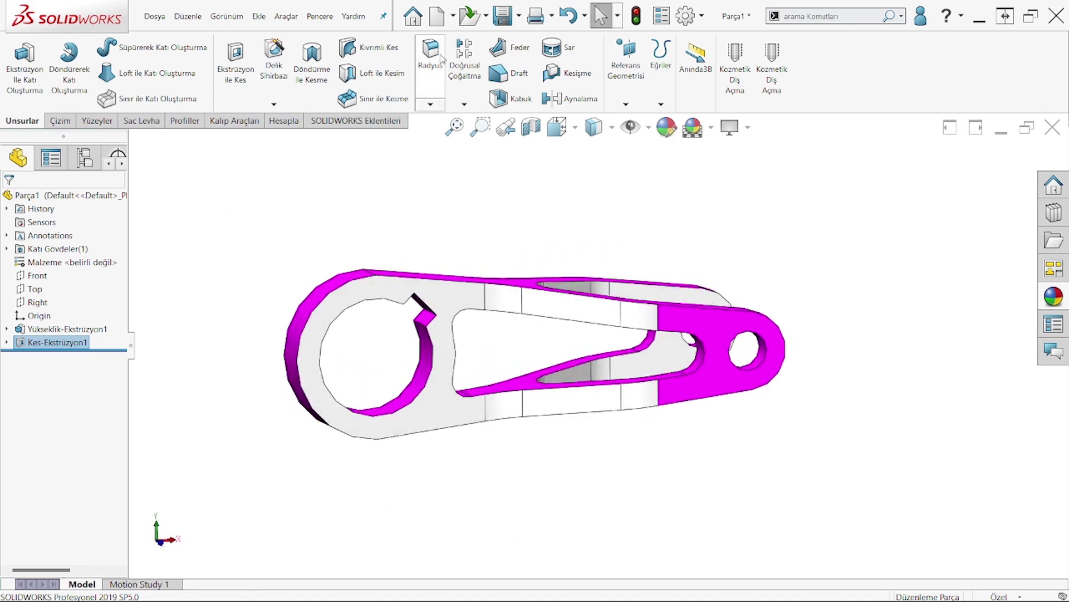
click(431, 56)
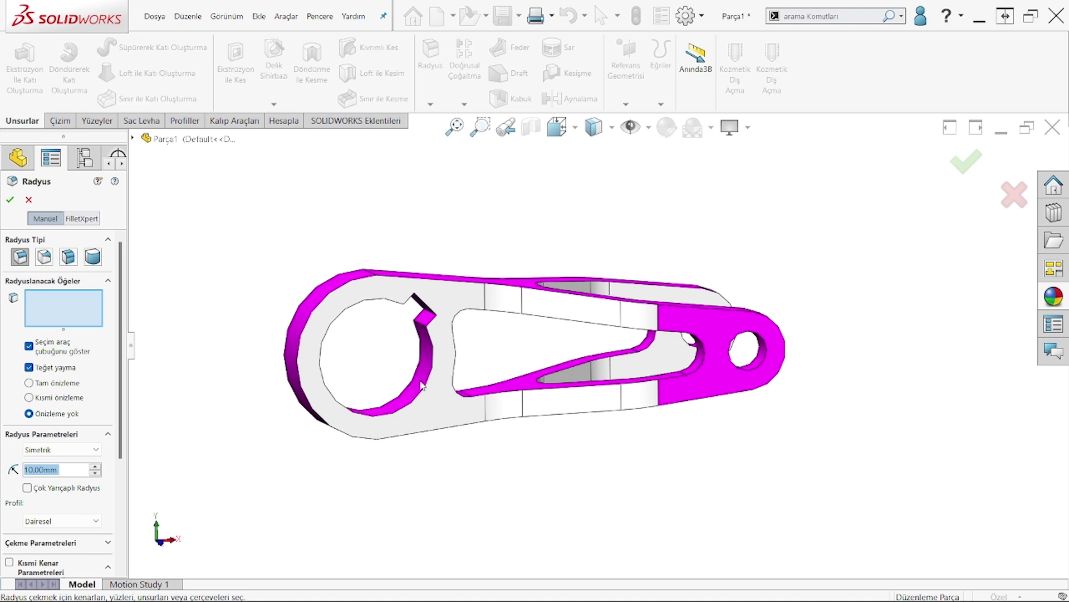
Step: Reset the fillet selection to the left end's front face and the large hole's bottom edge, with a 2 mm radius
click(487, 299)
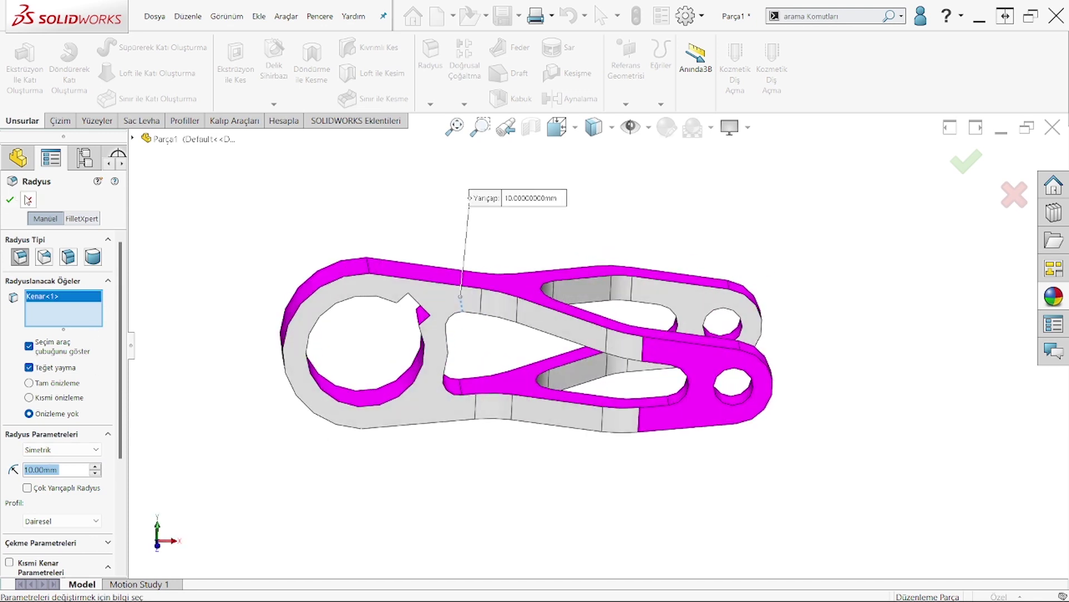
click(27, 200)
key(Return)
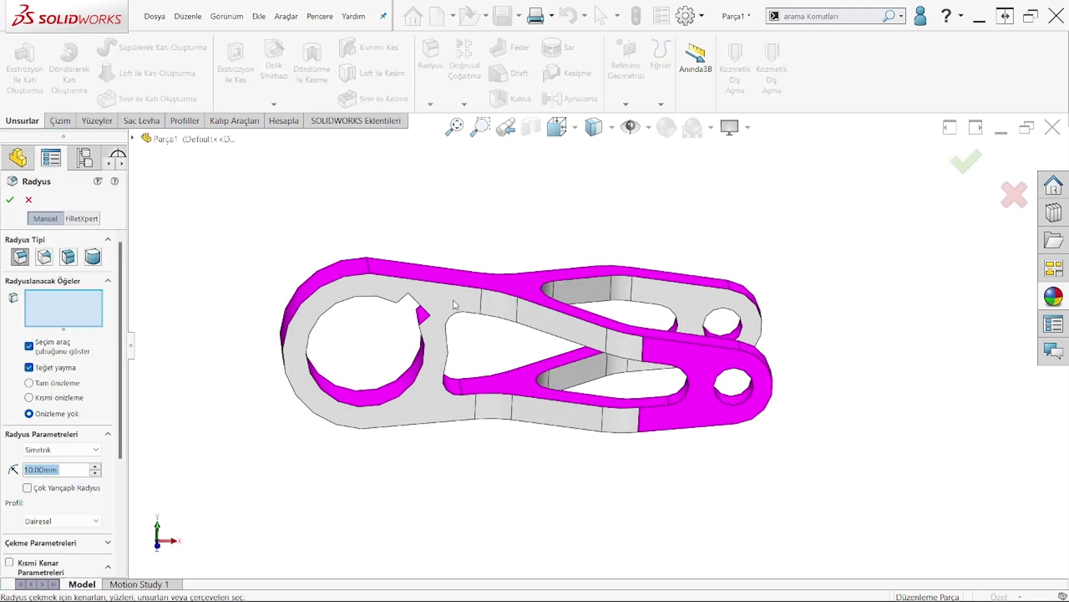
click(454, 304)
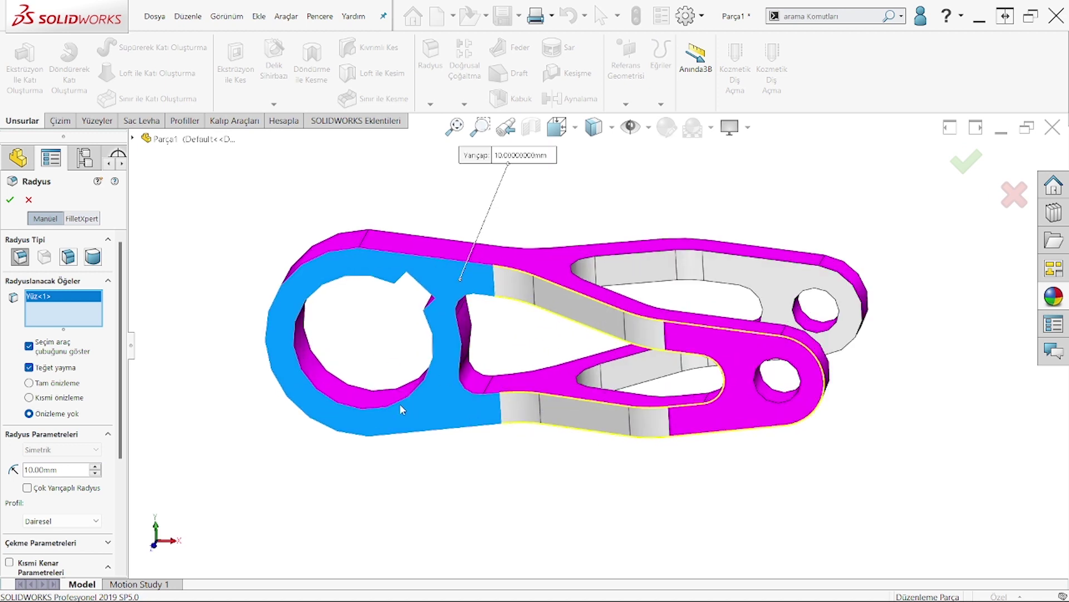
click(393, 401)
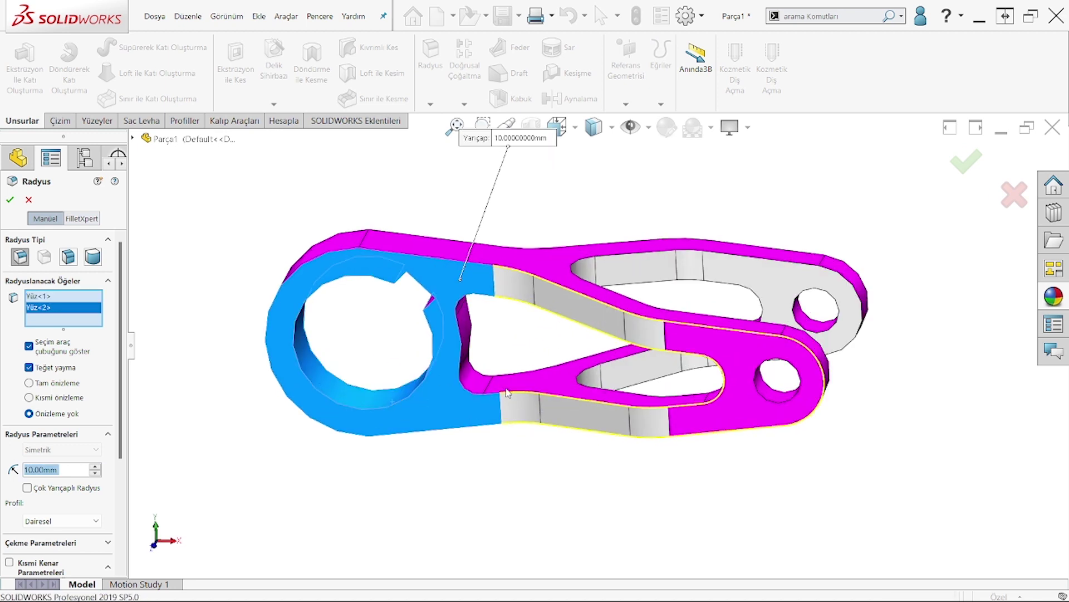
click(351, 397)
click(358, 418)
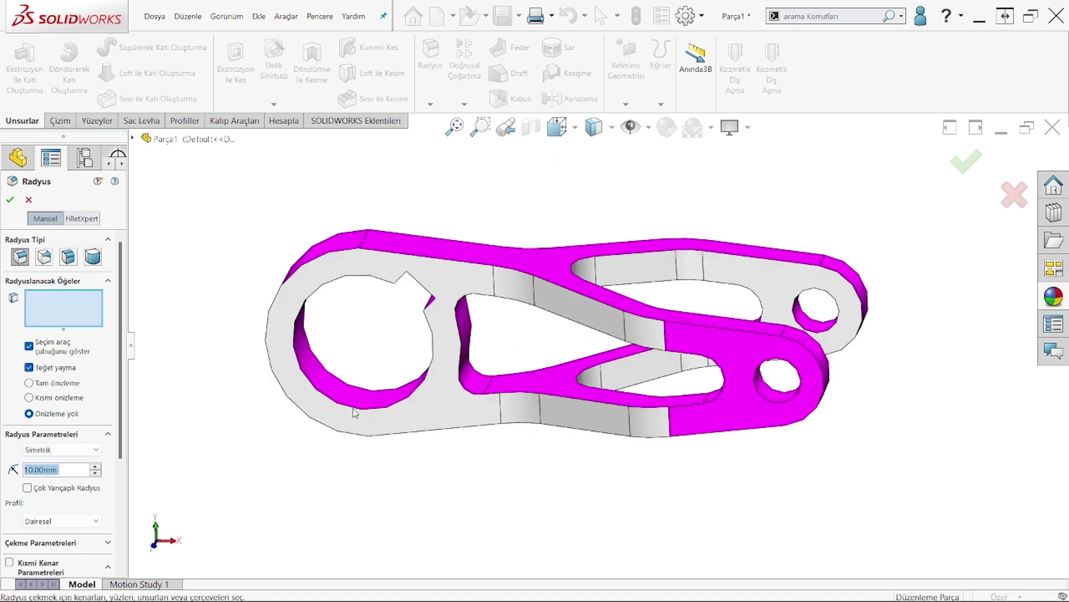
click(341, 419)
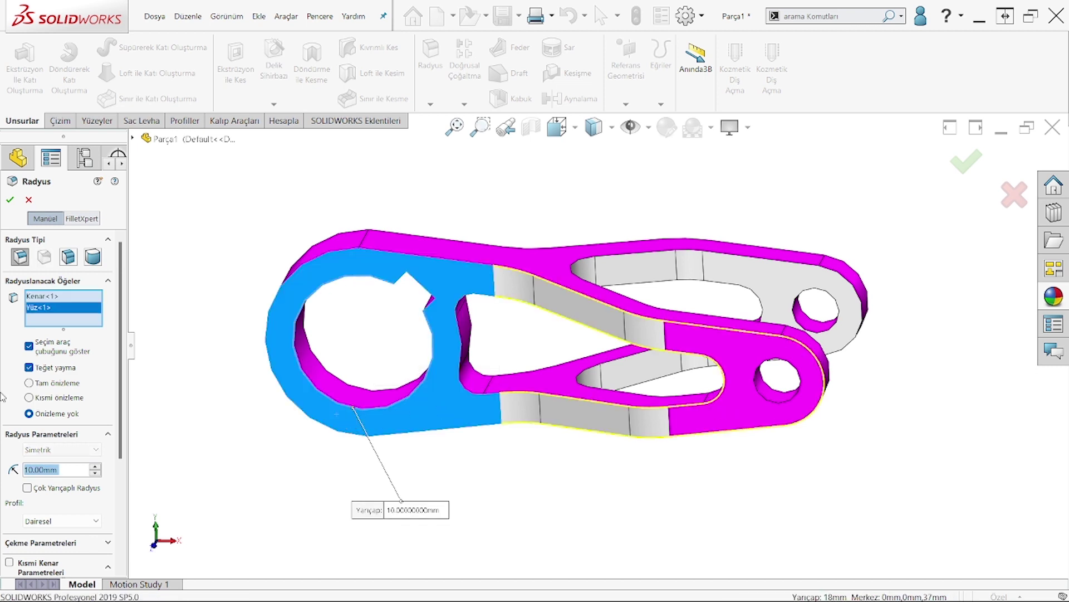
text(2)
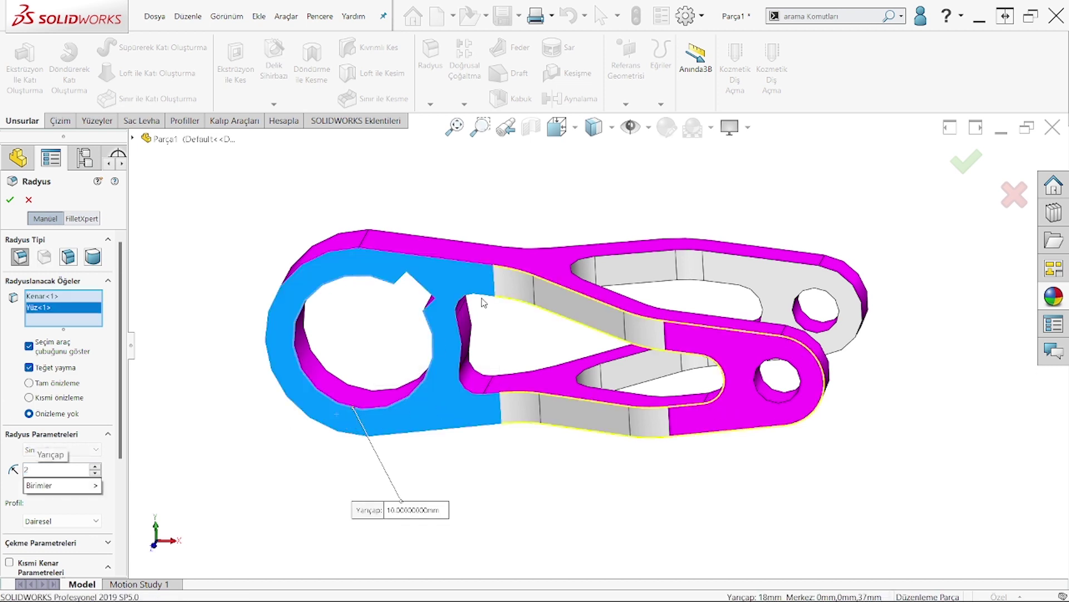
key(Return)
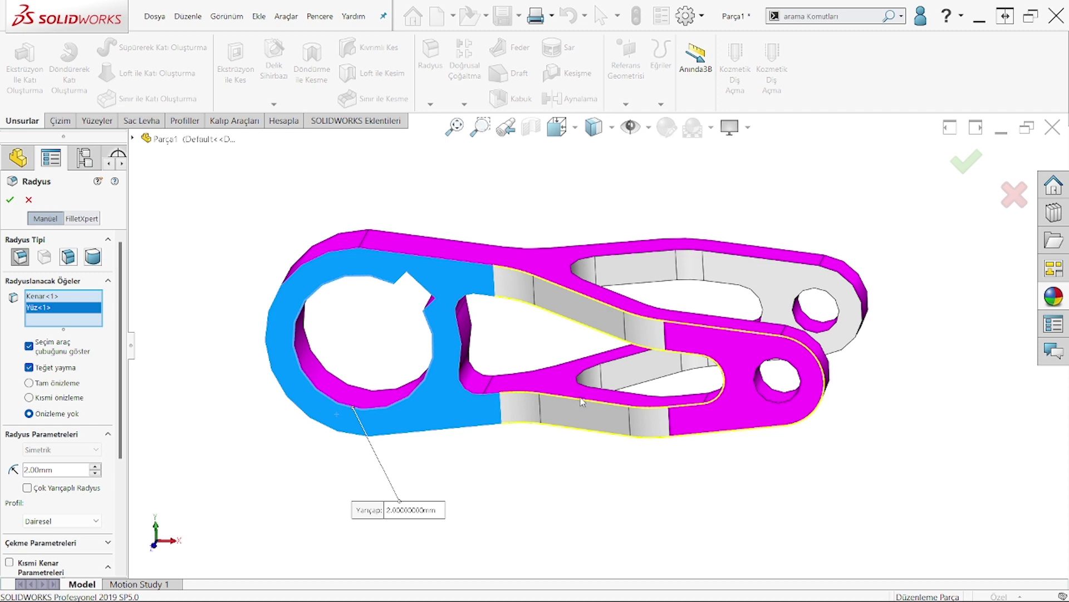
scroll(581, 401, down, 3)
Step: Add the right end's front face, the rib face, another face and an underside edge to the fillet
click(851, 396)
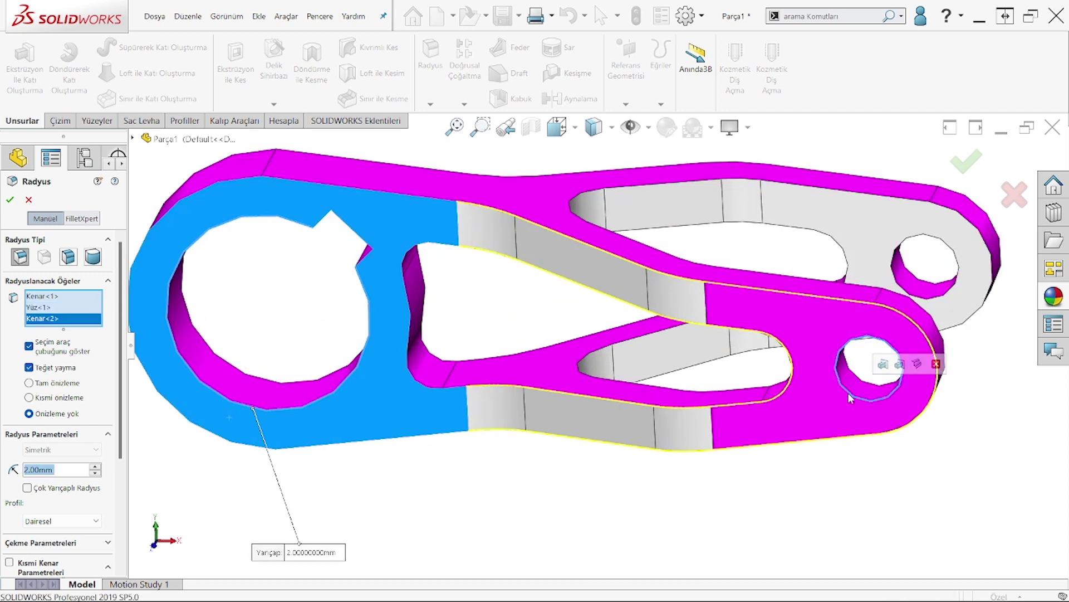
click(516, 362)
middle_drag(517, 362, 830, 273)
click(863, 243)
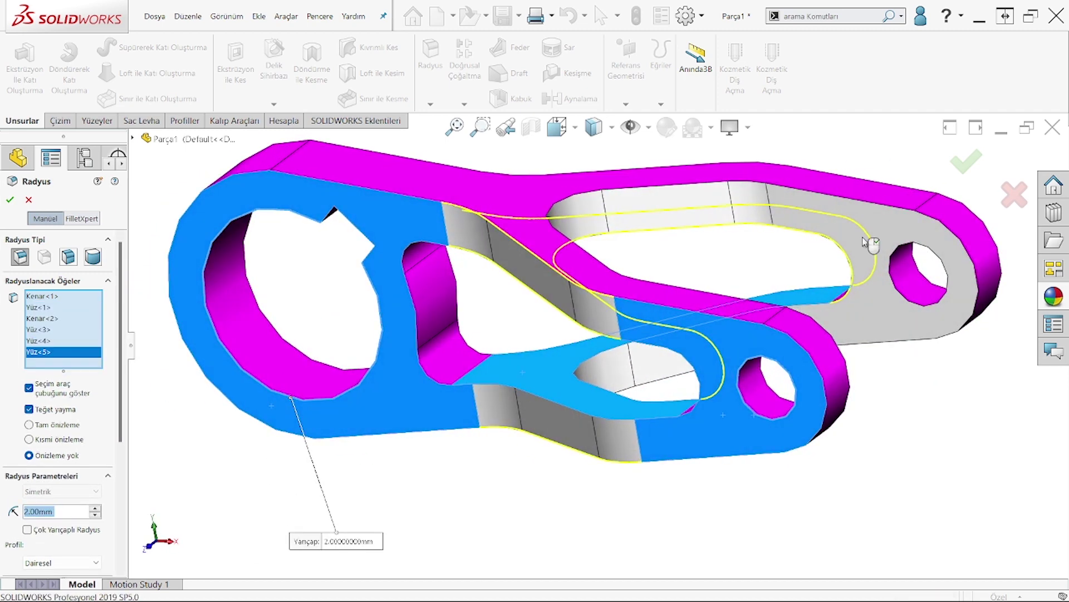
mouse_move(872, 243)
middle_down()
mouse_move(545, 271)
mouse_move(525, 301)
middle_up()
click(545, 275)
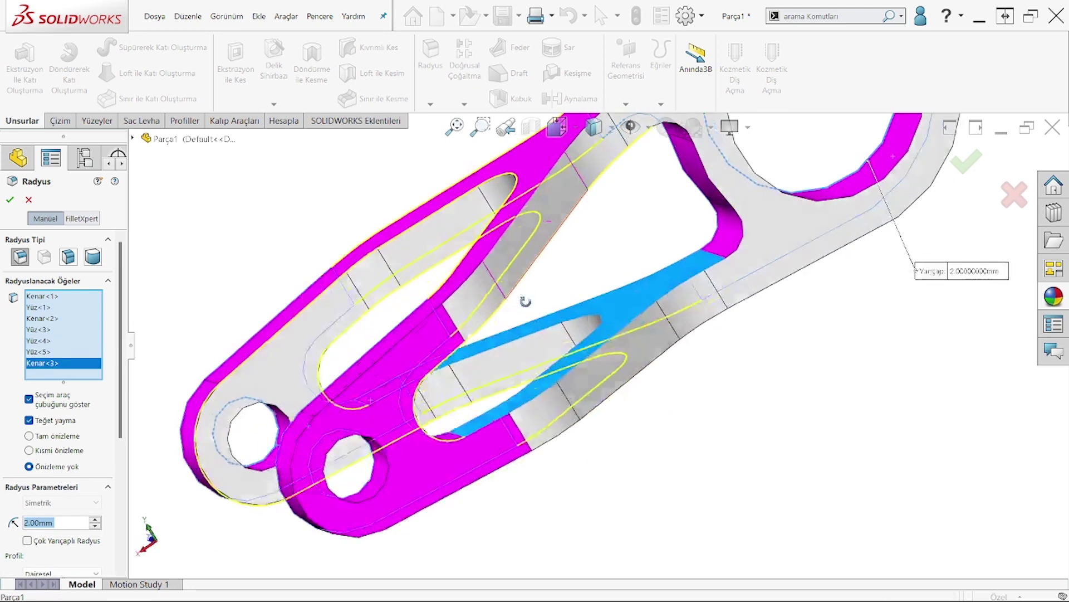
scroll(612, 248, up, 3)
scroll(613, 248, up, 2)
Step: Swap the first edge for the grey side face and add several more faces and edges
click(638, 209)
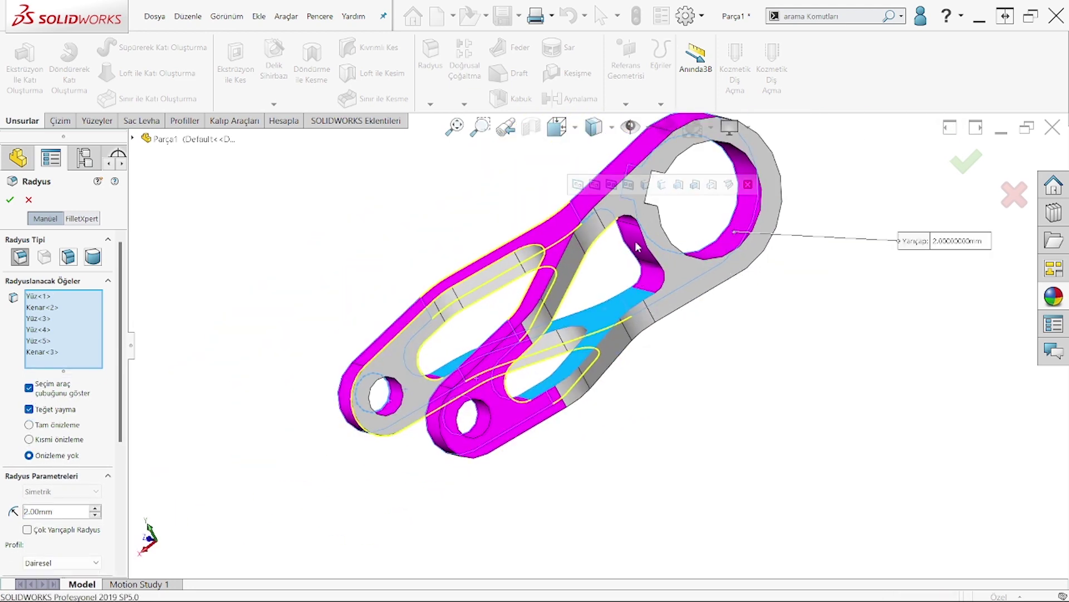
click(654, 219)
mouse_move(621, 251)
middle_down()
mouse_move(623, 234)
mouse_move(589, 221)
mouse_move(618, 205)
mouse_move(490, 219)
middle_up()
click(583, 223)
click(493, 218)
middle_drag(444, 181, 454, 188)
click(555, 348)
click(557, 328)
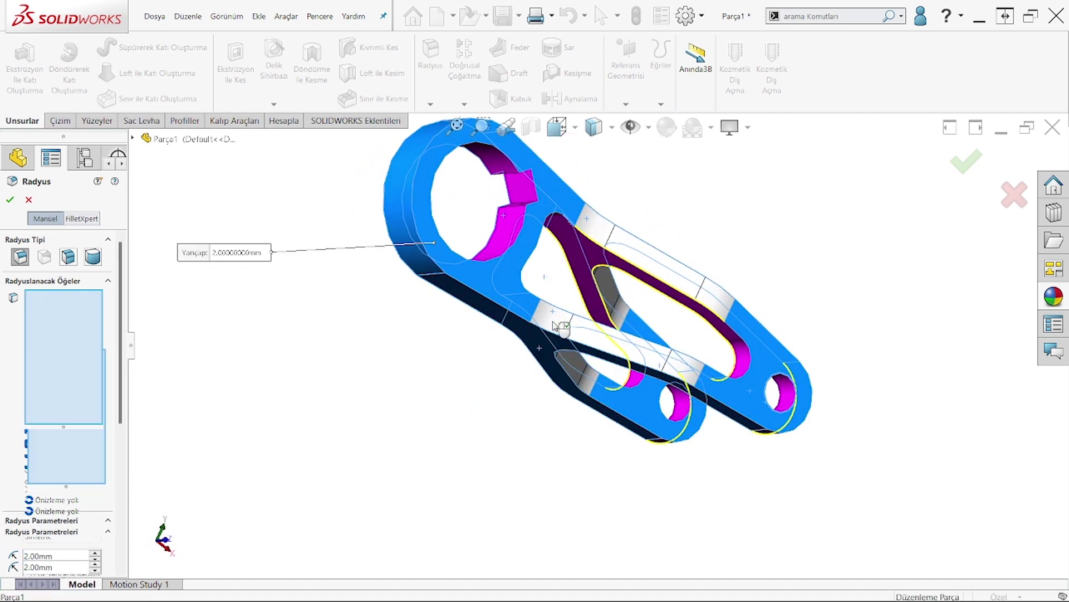
click(681, 359)
Step: Add the three slot side faces plus a nearby edge and face to the fillet
middle_drag(696, 373, 655, 287)
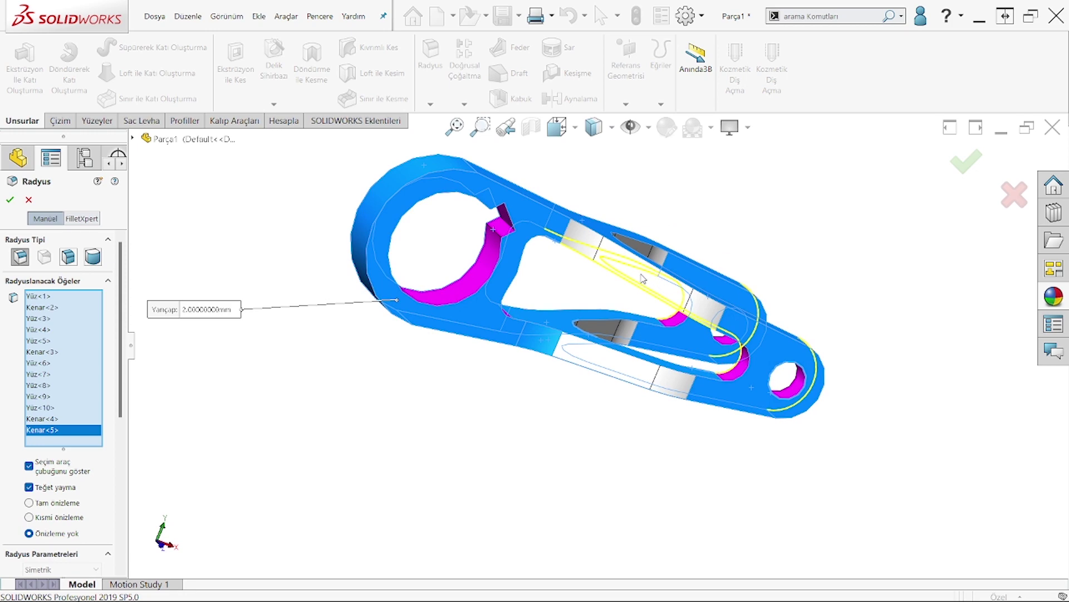
click(644, 279)
click(705, 309)
click(582, 239)
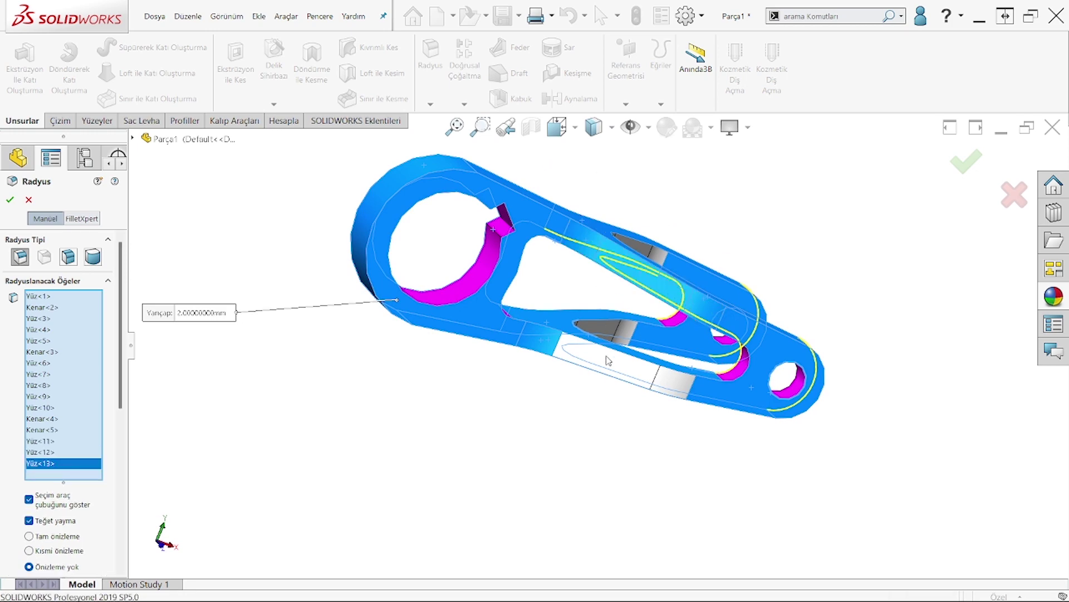
click(607, 360)
click(665, 378)
Step: Add more faces, the inner rib face and two bracket edges, dropping one rib face
mouse_move(665, 379)
middle_down()
mouse_move(609, 368)
mouse_move(581, 349)
mouse_move(624, 340)
middle_up()
click(609, 369)
click(600, 338)
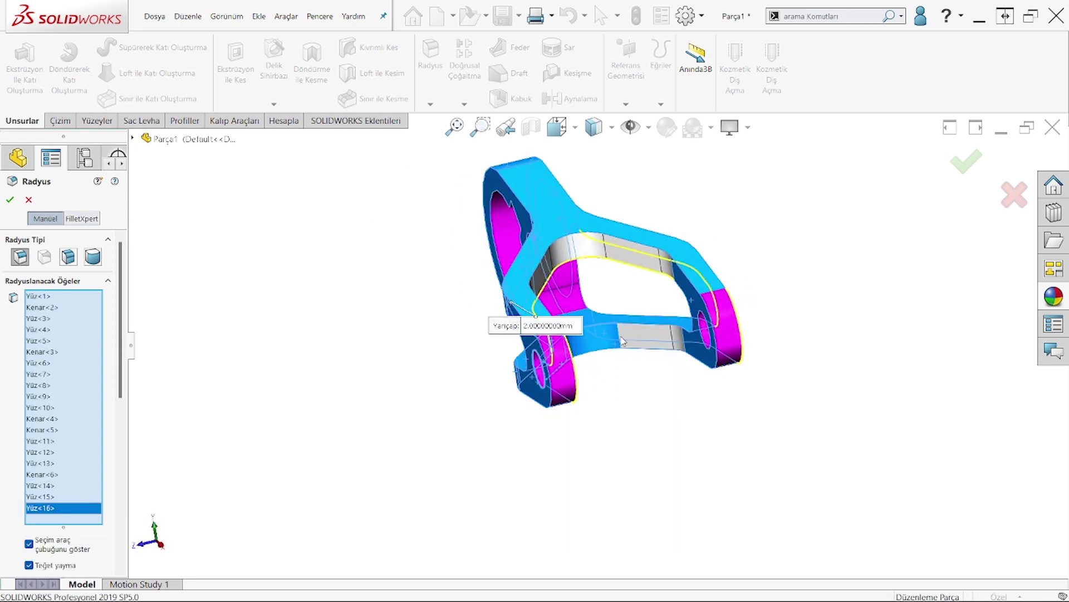
click(691, 336)
click(660, 332)
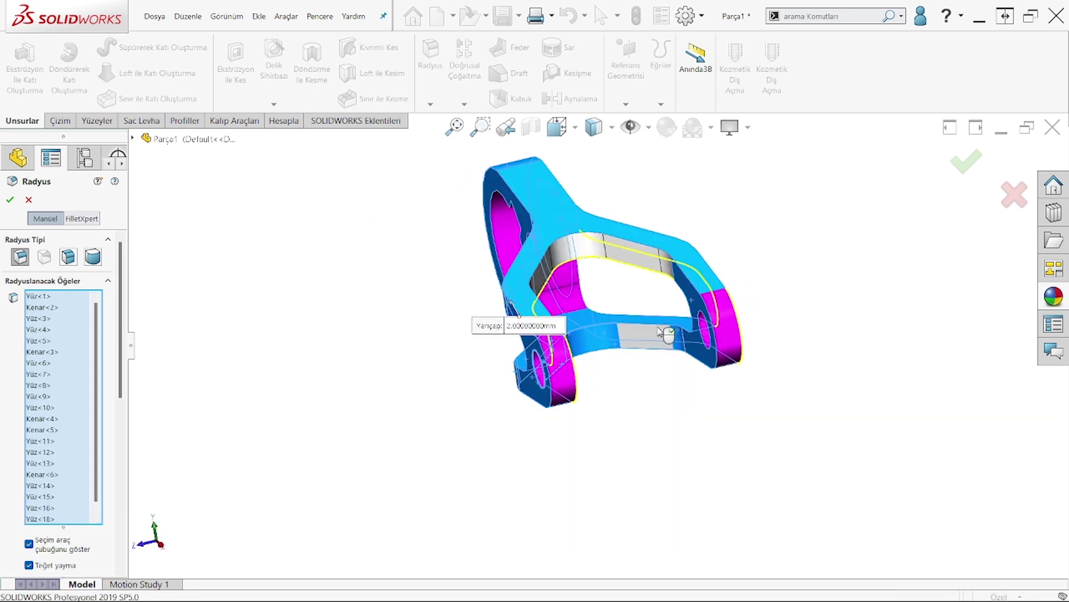
click(634, 332)
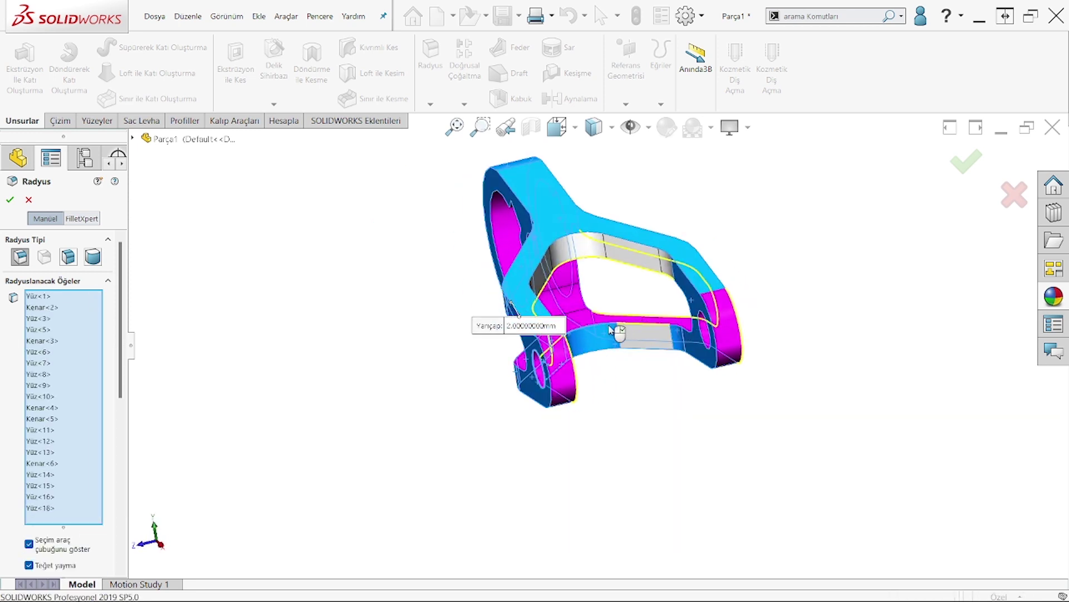
click(641, 352)
click(633, 353)
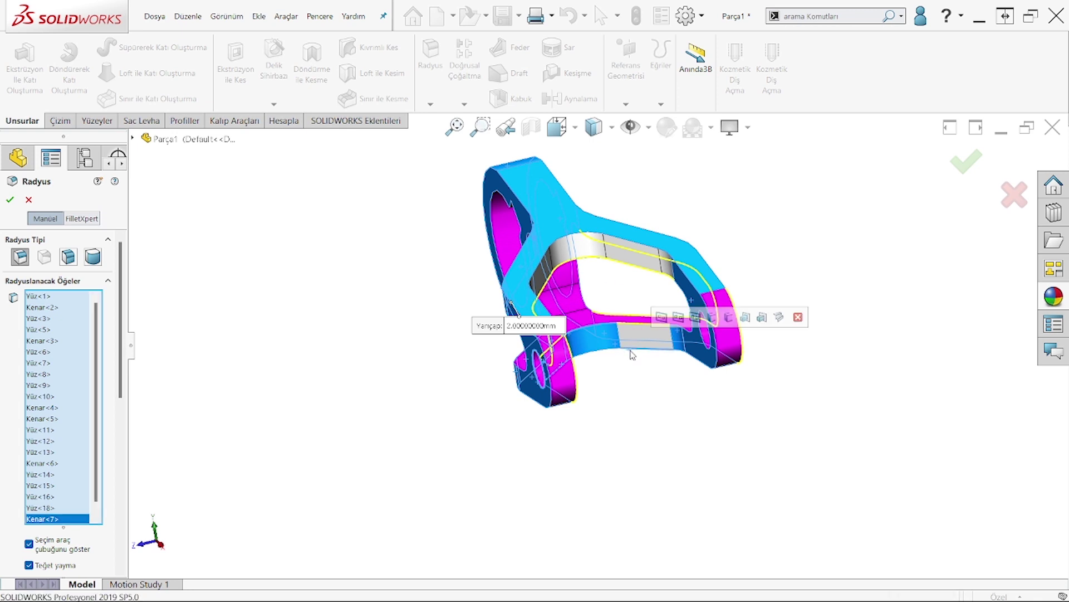
Step: Add the last far edges and apply the 2 mm fillet as Radyus1
middle_drag(606, 346, 615, 265)
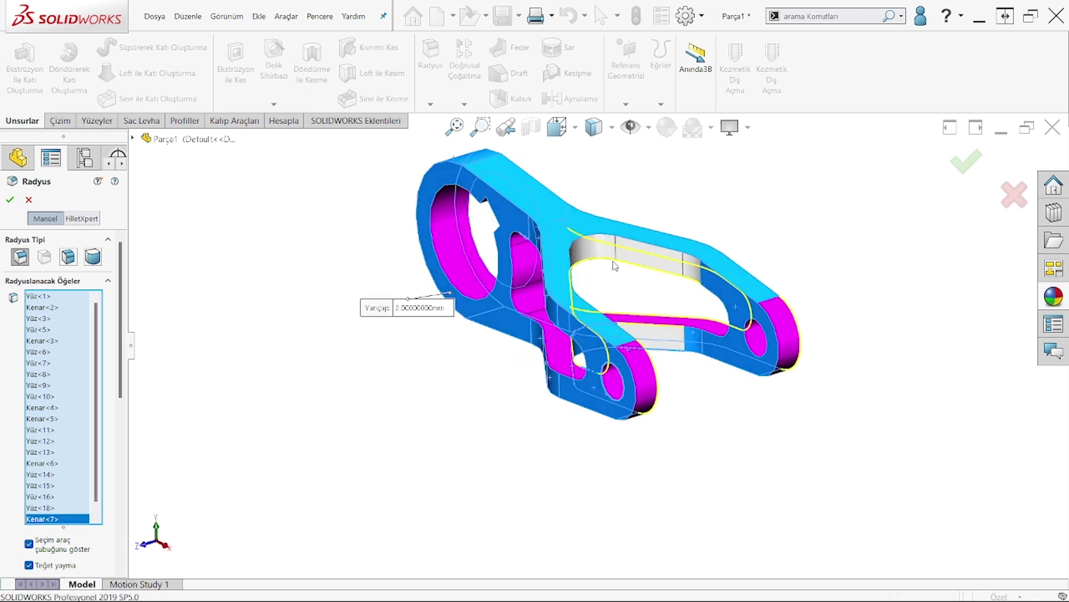
click(595, 236)
click(669, 251)
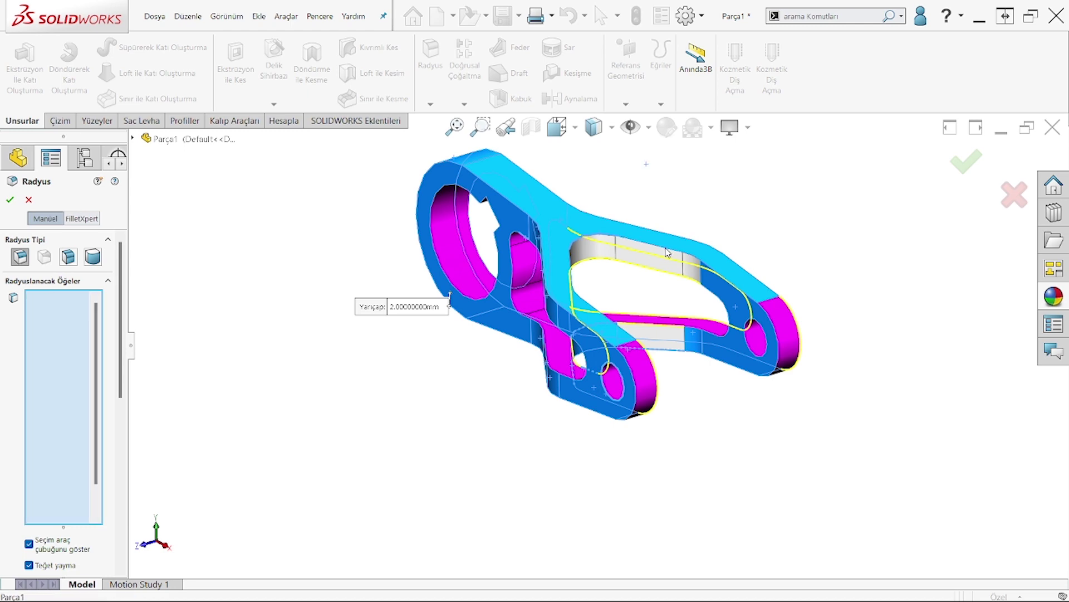
middle_drag(668, 252, 568, 249)
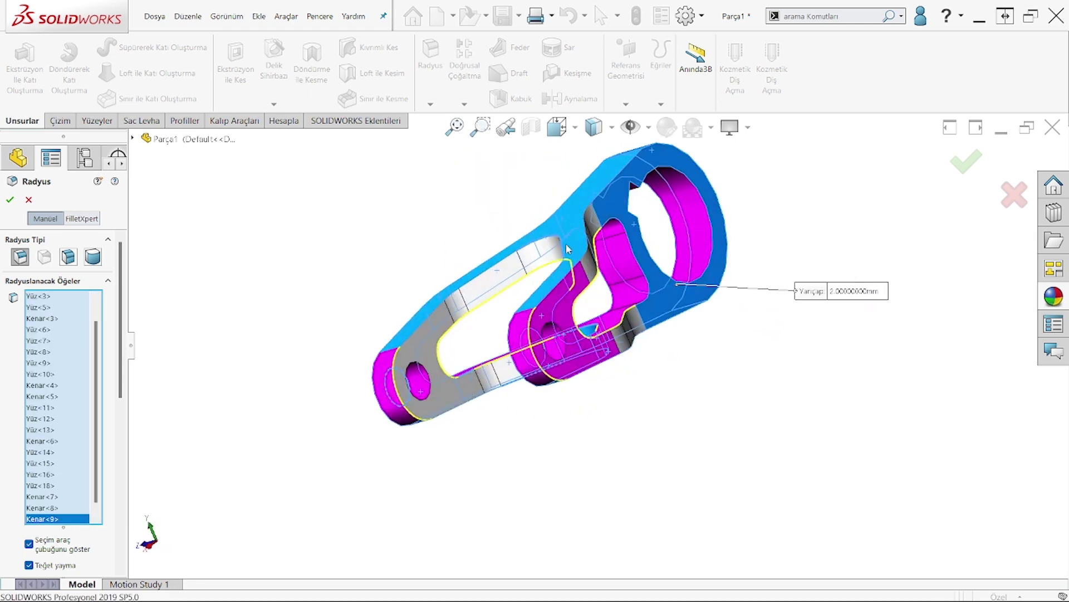
click(586, 212)
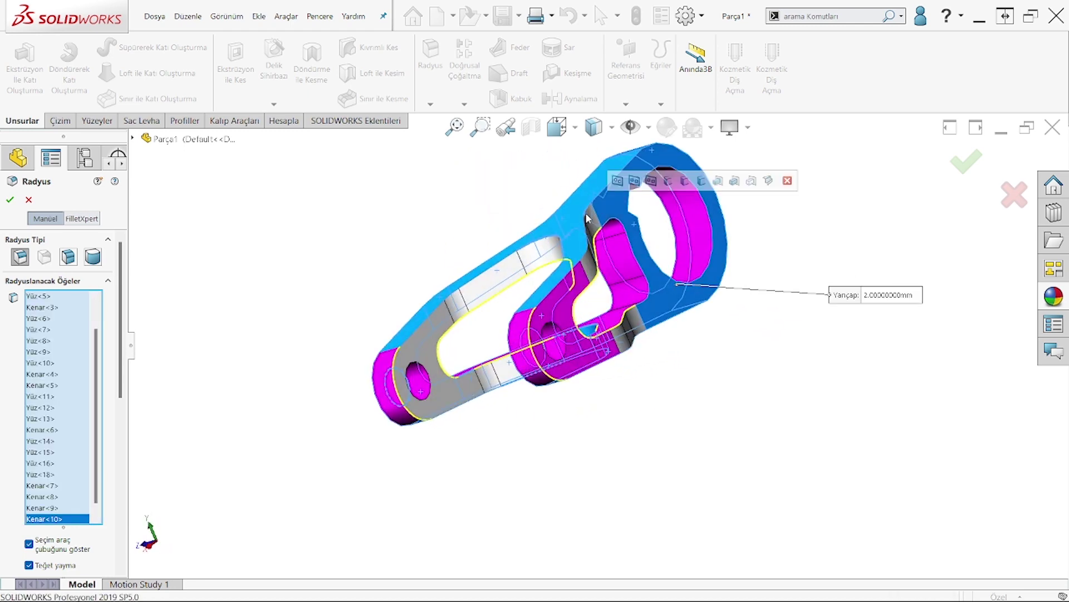
click(10, 199)
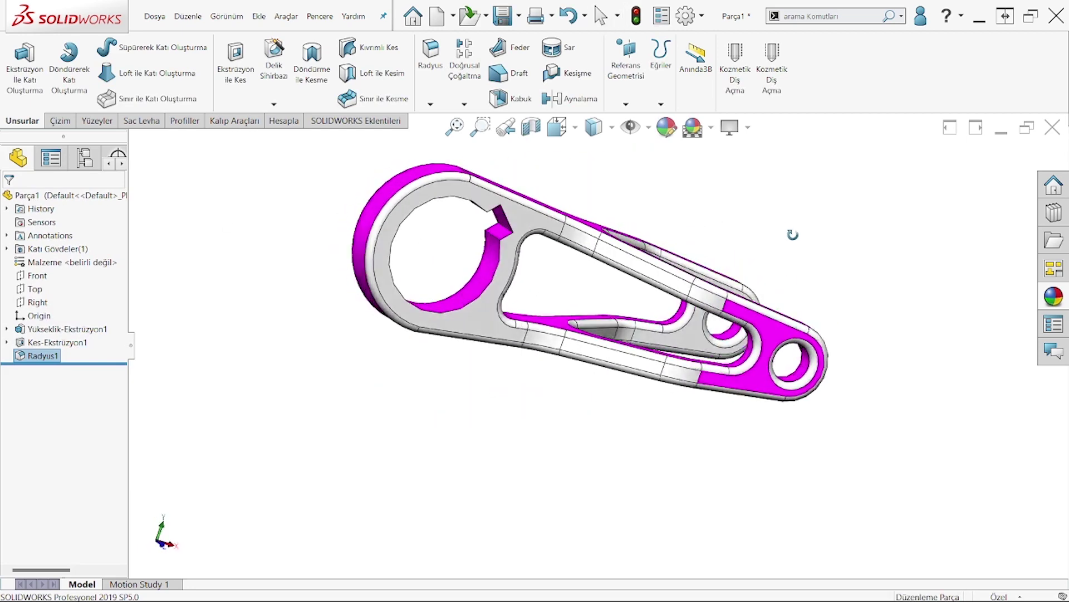
Step: Start a new fillet with the large ring's hole edge and the notch's small face
middle_drag(609, 251, 755, 262)
middle_drag(423, 256, 442, 282)
click(444, 83)
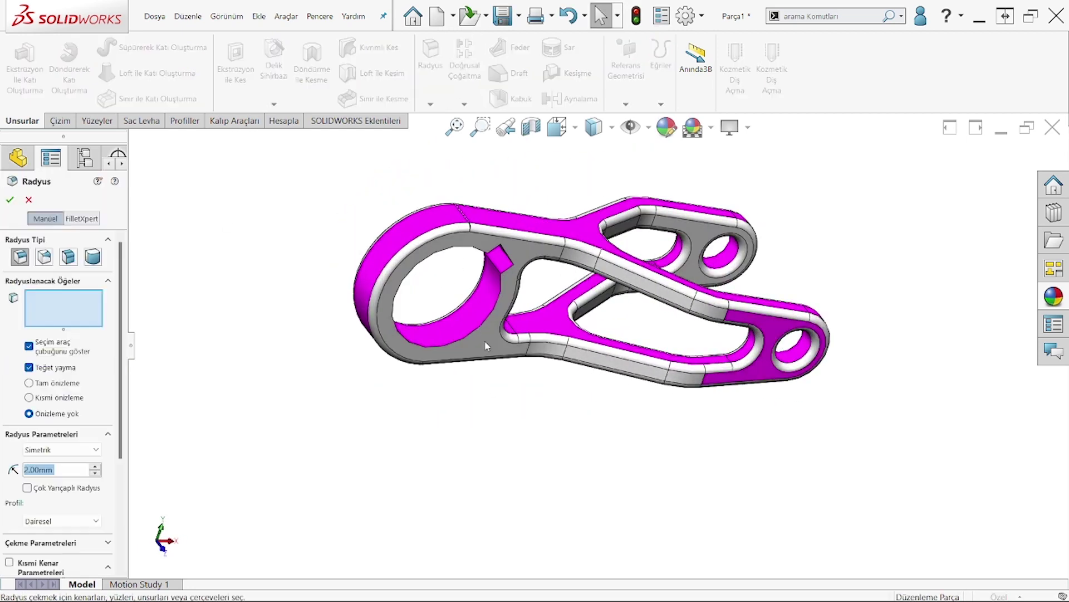
click(464, 338)
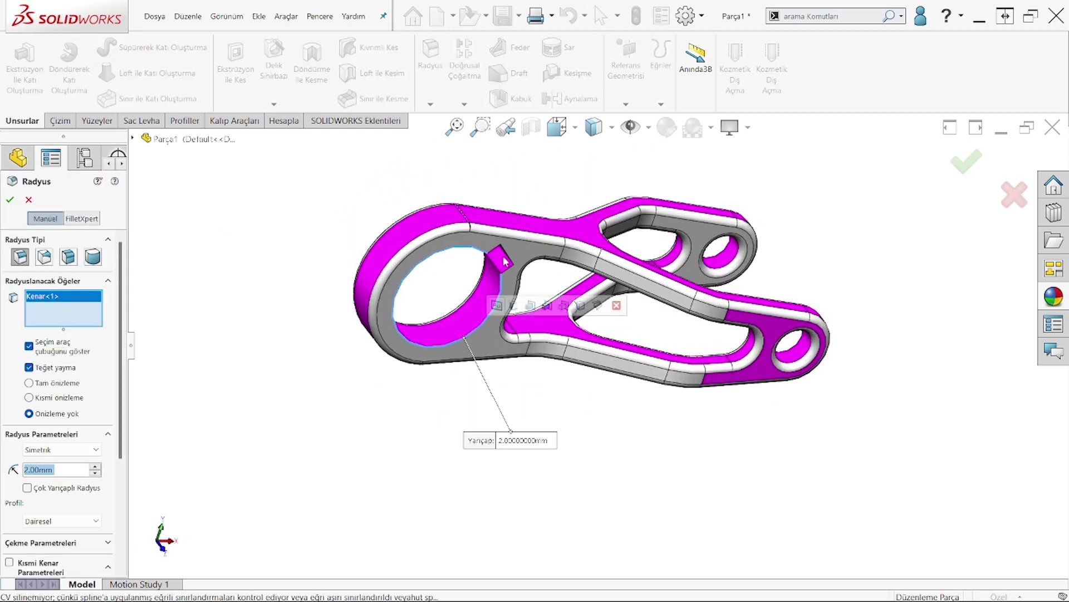
click(503, 249)
middle_drag(503, 249, 510, 201)
scroll(511, 202, down, 4)
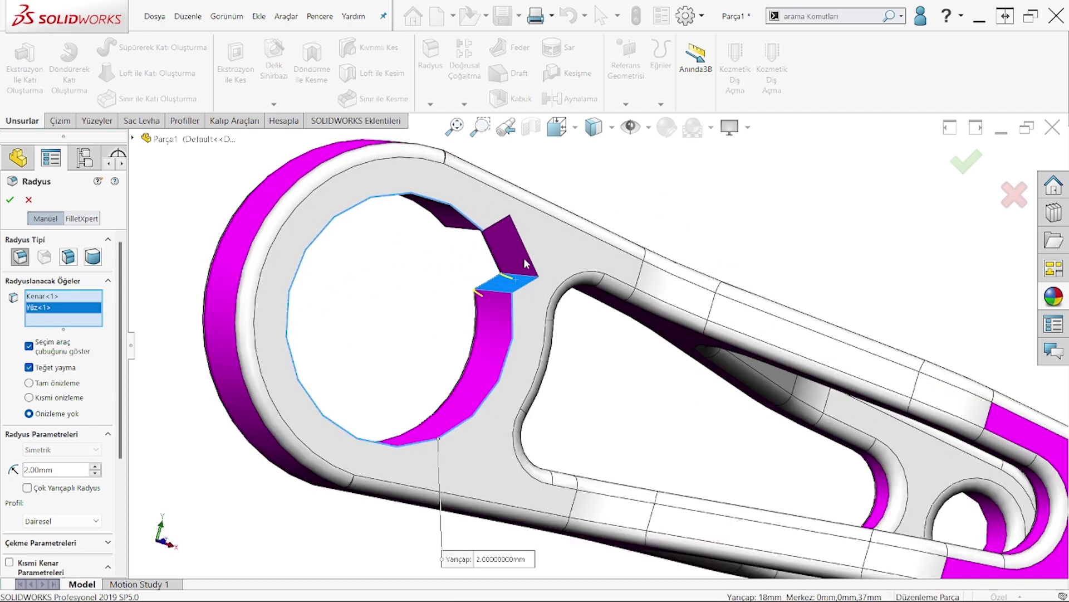
Step: Add the notch's dark face, two notch edges and inner face, then confirm the 2 mm fillet
click(528, 263)
click(524, 241)
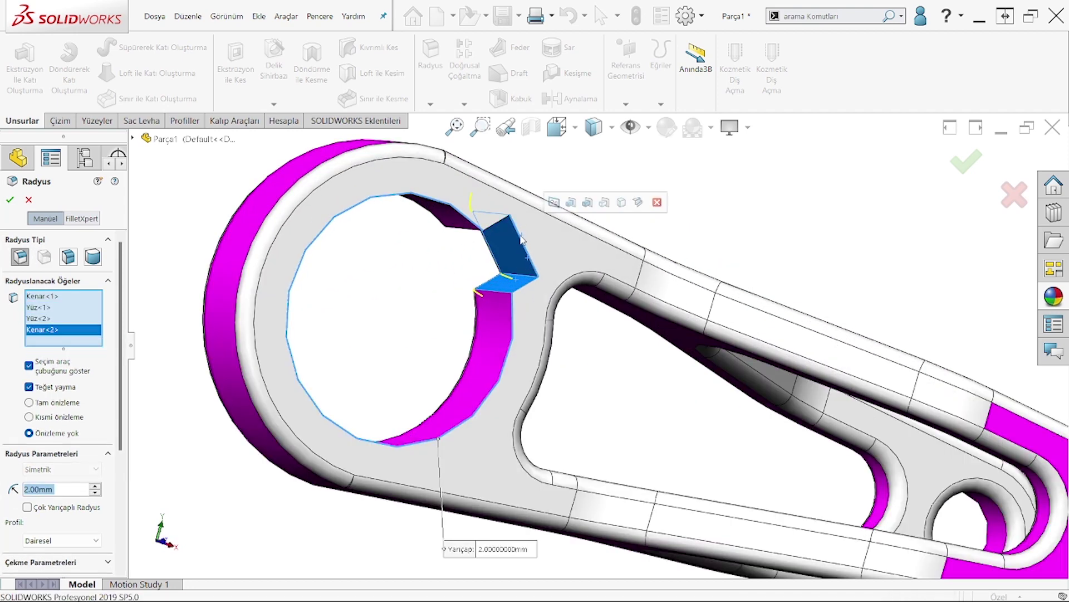
click(495, 224)
middle_drag(492, 226, 282, 355)
click(252, 363)
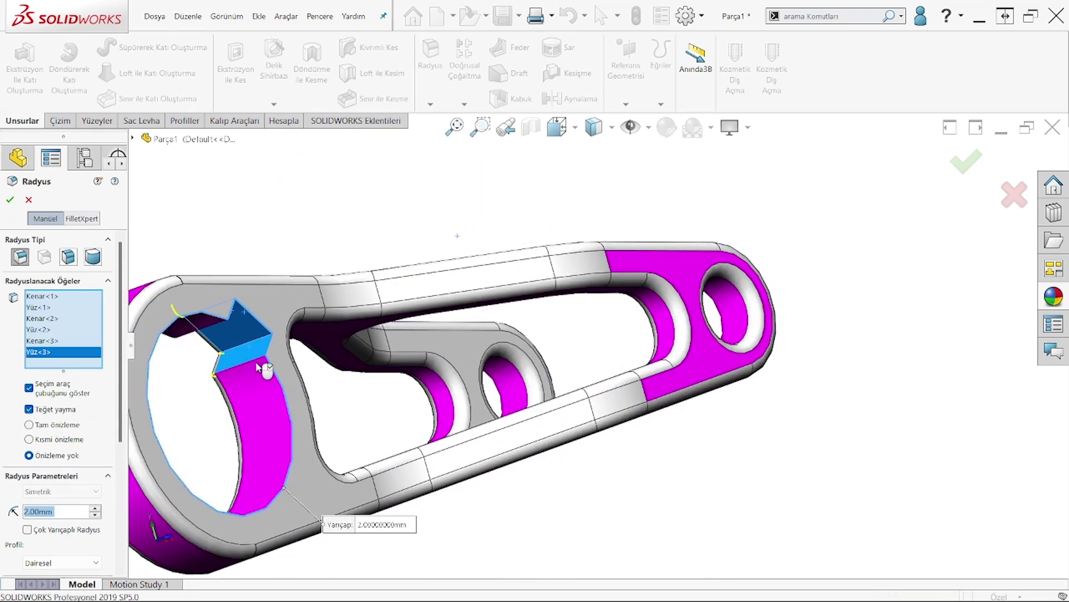
click(10, 200)
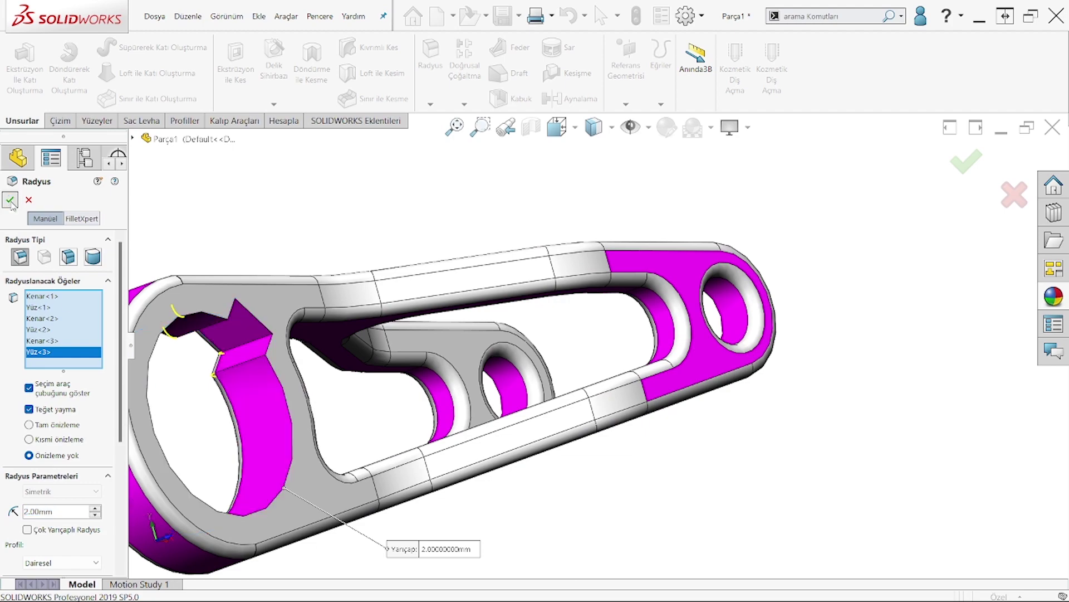
mouse_move(390, 335)
middle_down()
mouse_move(539, 400)
mouse_move(620, 367)
mouse_move(559, 191)
middle_up()
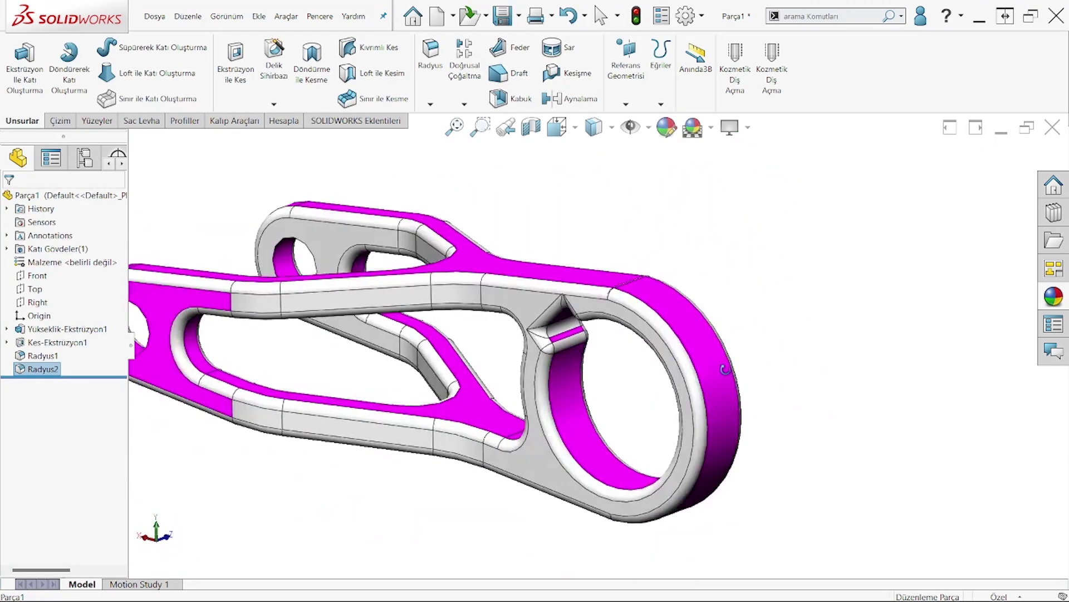
Step: Apply the magenta appearance to the whole part Parça1 from Radyus2's Appearance menu
click(560, 192)
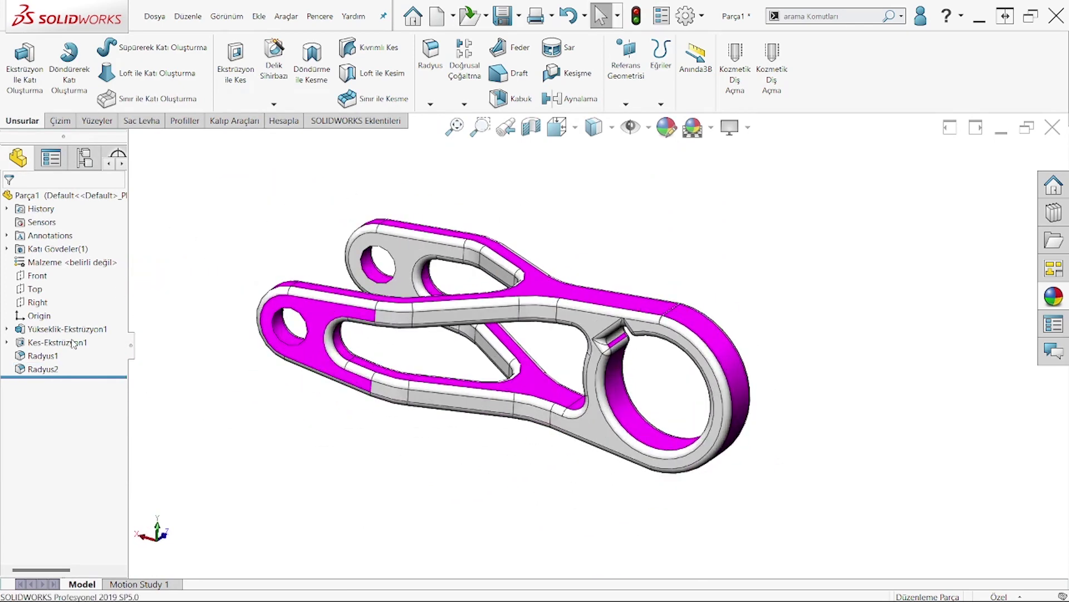
click(41, 369)
right_click(30, 369)
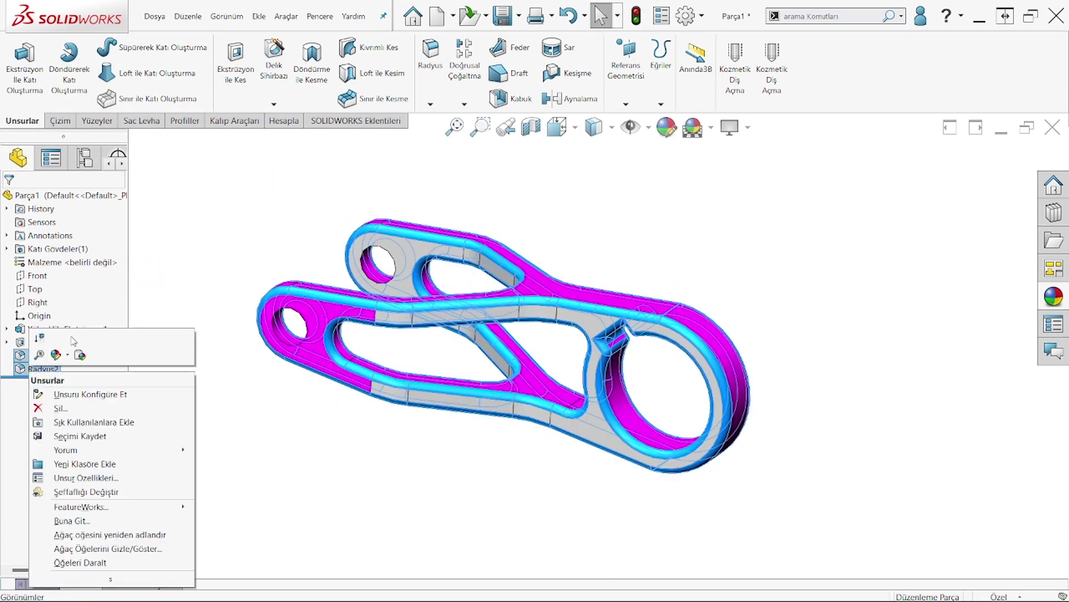
click(68, 355)
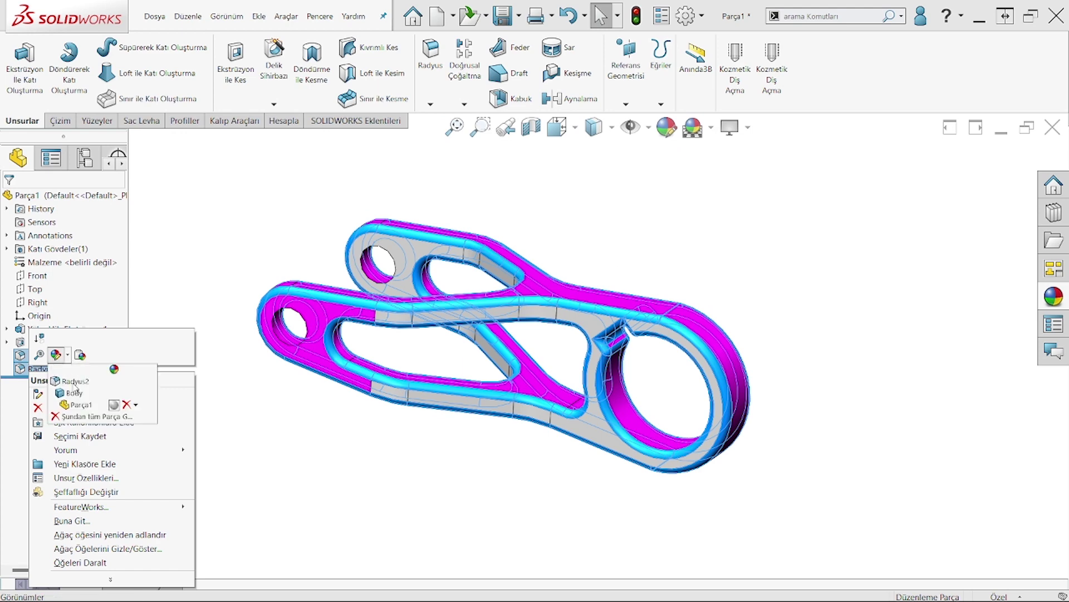
click(82, 405)
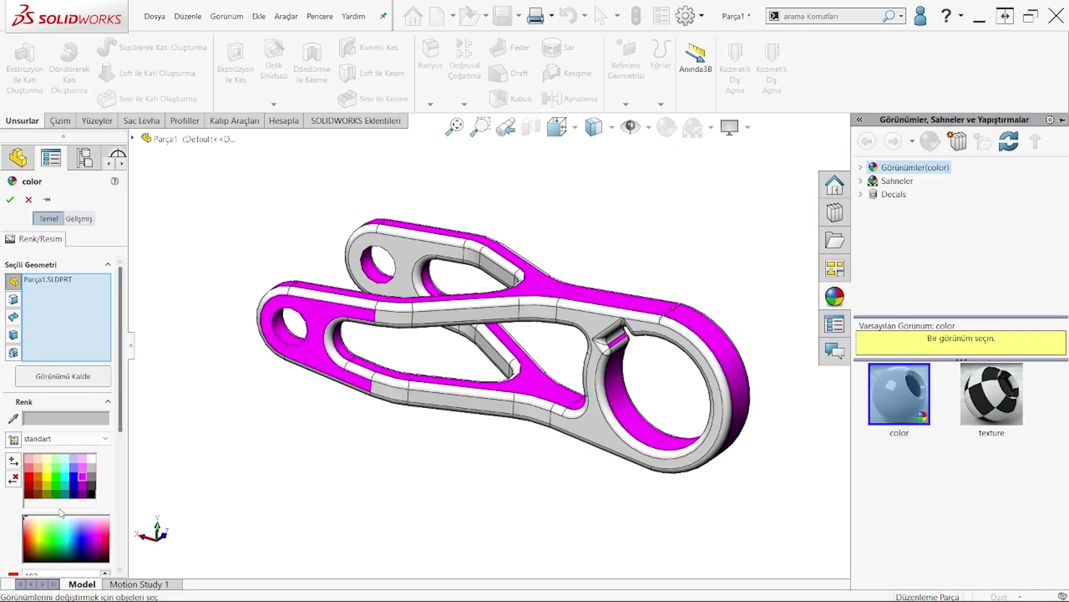
click(81, 482)
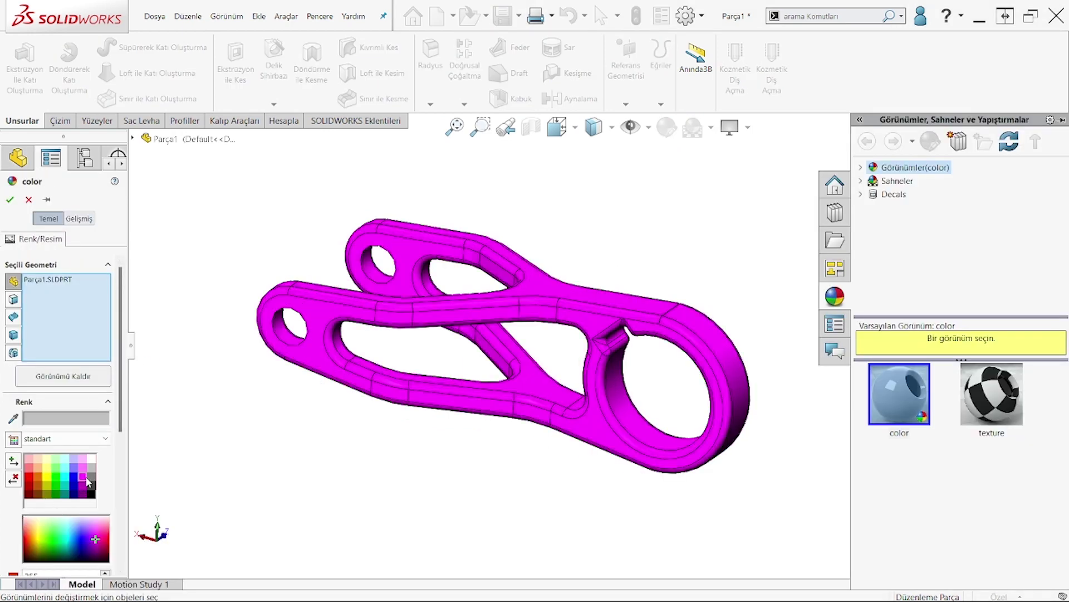
click(11, 199)
mouse_move(701, 333)
middle_down()
mouse_move(709, 463)
mouse_move(675, 346)
mouse_move(549, 215)
mouse_move(713, 279)
mouse_move(371, 321)
mouse_move(362, 461)
mouse_move(343, 347)
middle_up()
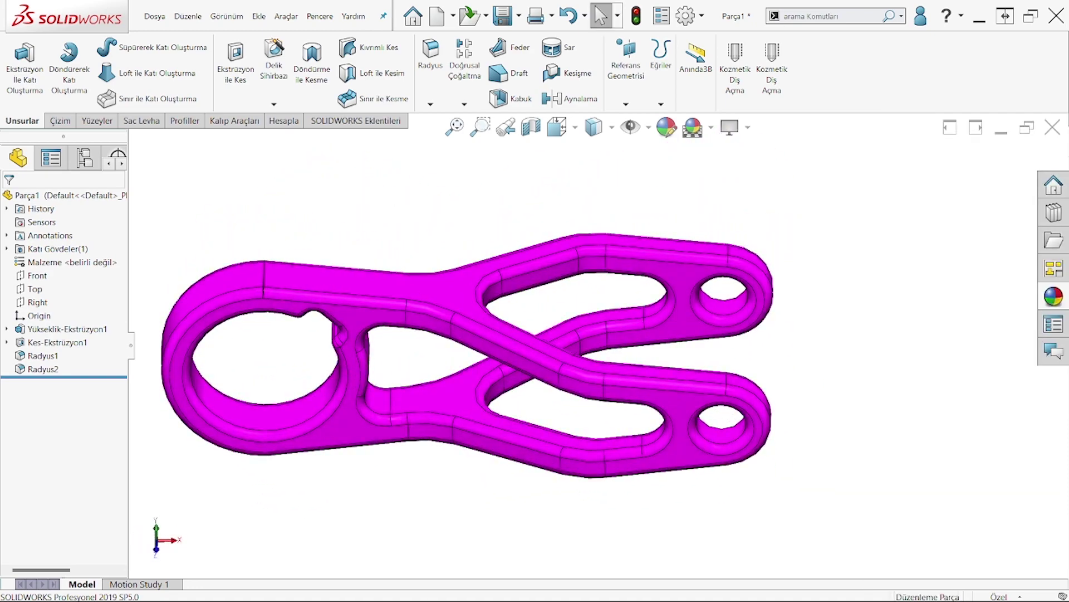